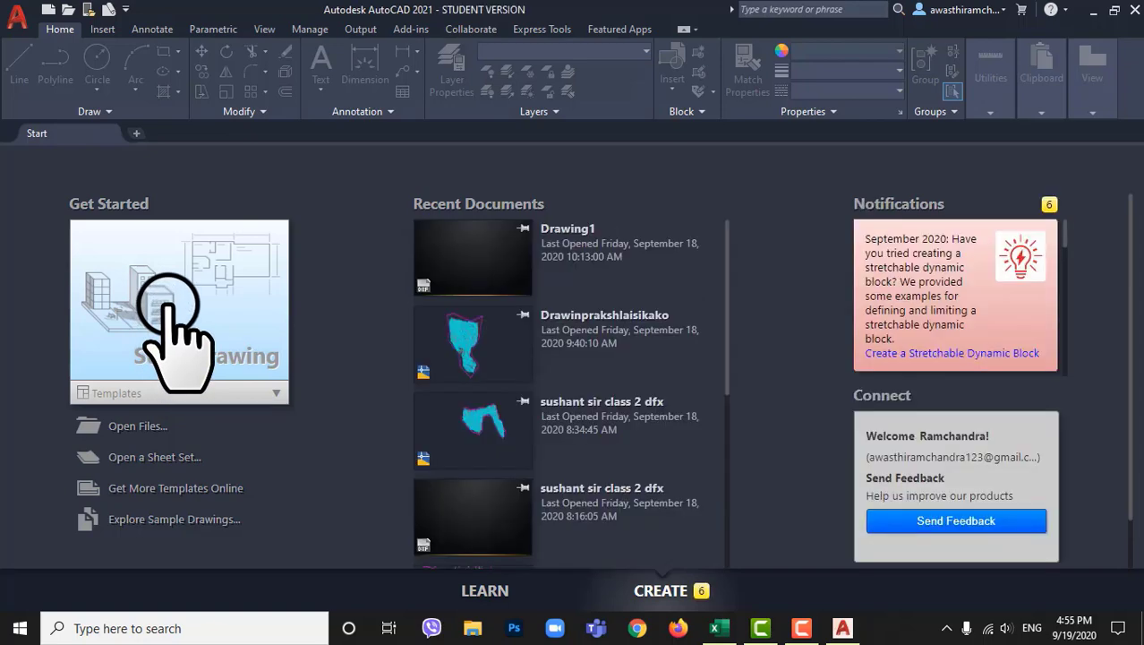
- Start a new drawing, launch SW_DTM from the desktop and place its toolbar window over the drawing
{"action": "left_click", "coordinate": [168, 305]}
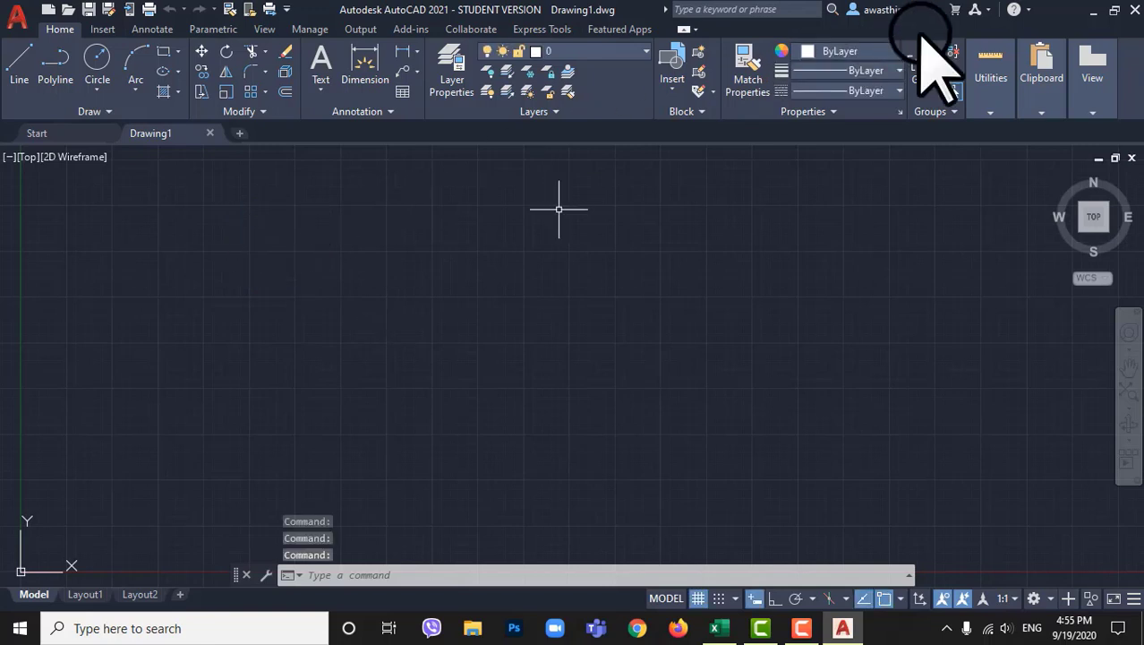
{"action": "left_click", "coordinate": [1096, 16]}
{"action": "left_click", "coordinate": [19, 544]}
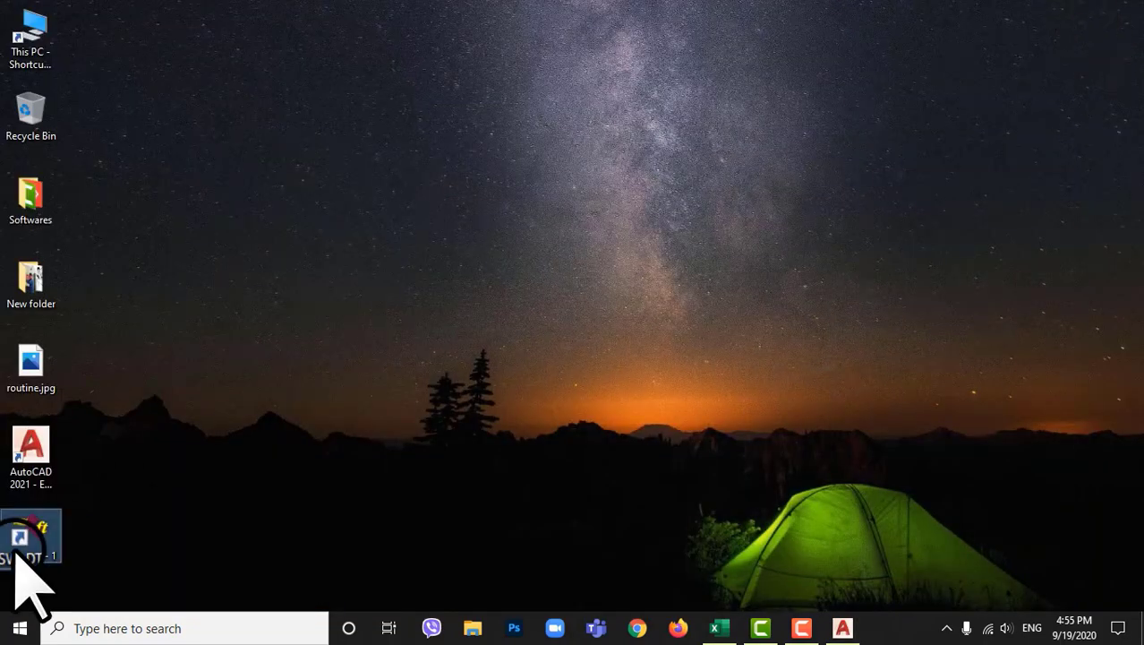
{"action": "double_click", "coordinate": [19, 542]}
{"action": "left_click", "coordinate": [289, 57]}
{"action": "left_click_drag", "start_coordinate": [306, 34], "coordinate": [673, 23]}
{"action": "left_click", "coordinate": [842, 628]}
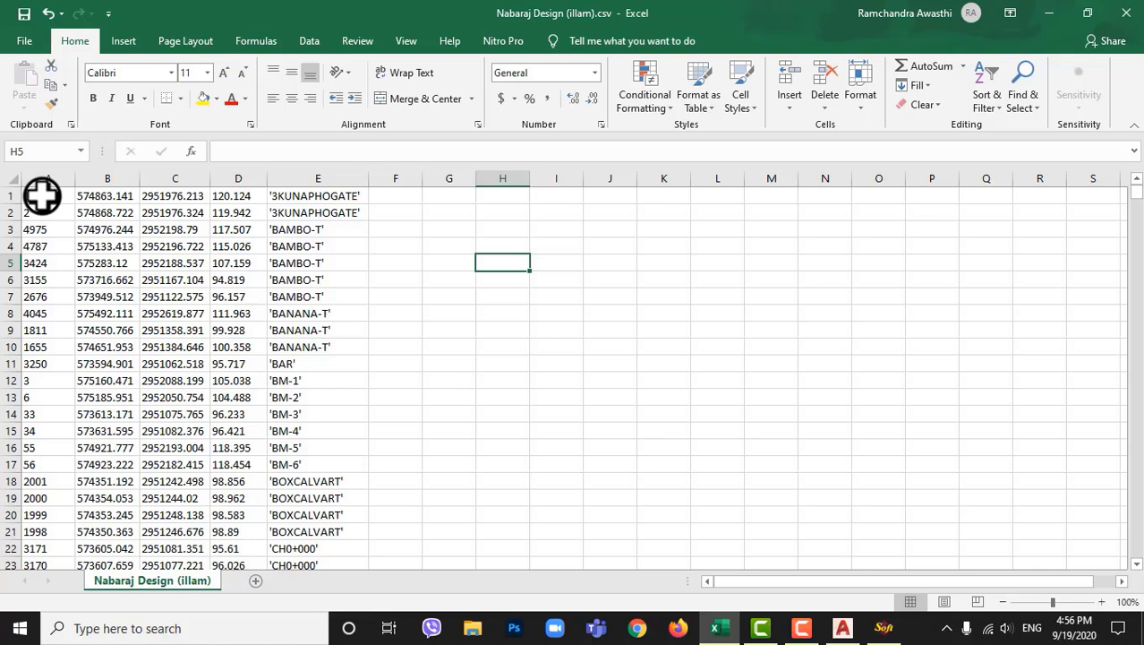
- Select the survey data A1:E4981 in Excel and import it into the drawing with SW_DTM's Import Points From Excel at point label scale 0.25
{"action": "left_click", "coordinate": [42, 195]}
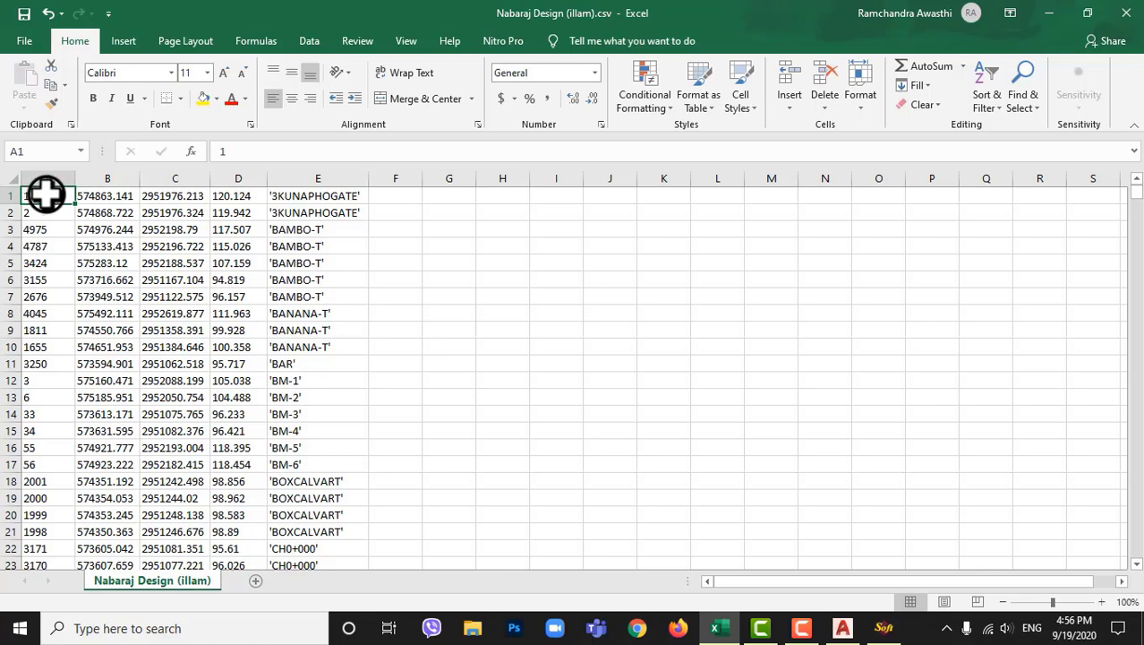
{"action": "left_click_drag", "start_coordinate": [49, 196], "coordinate": [332, 412]}
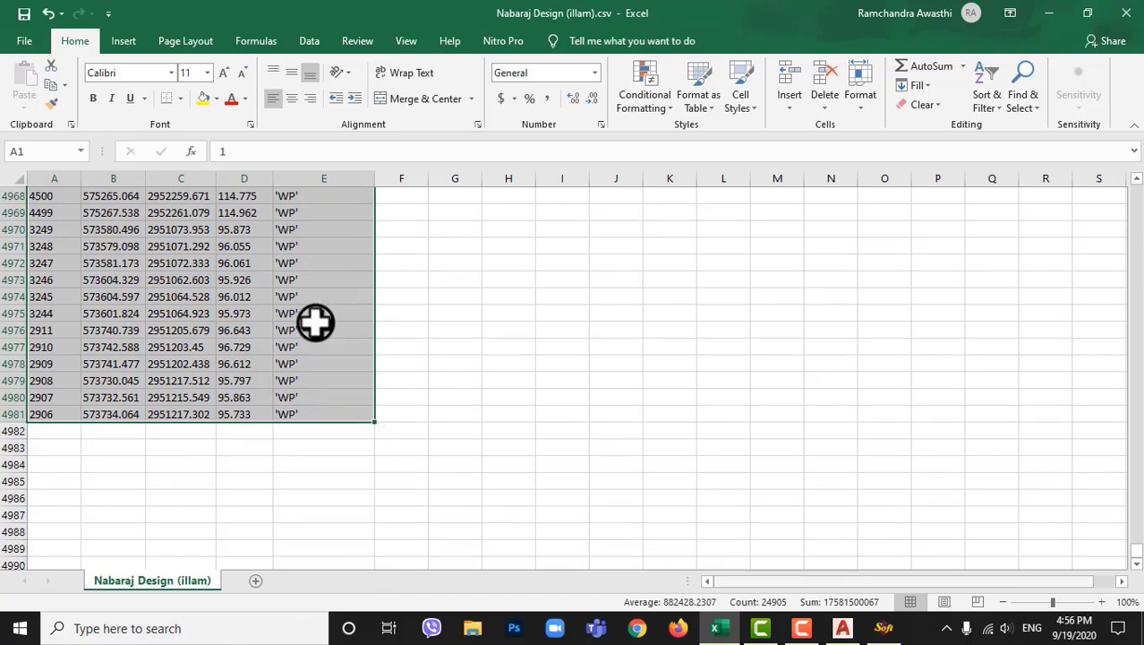
{"action": "left_click", "coordinate": [843, 629]}
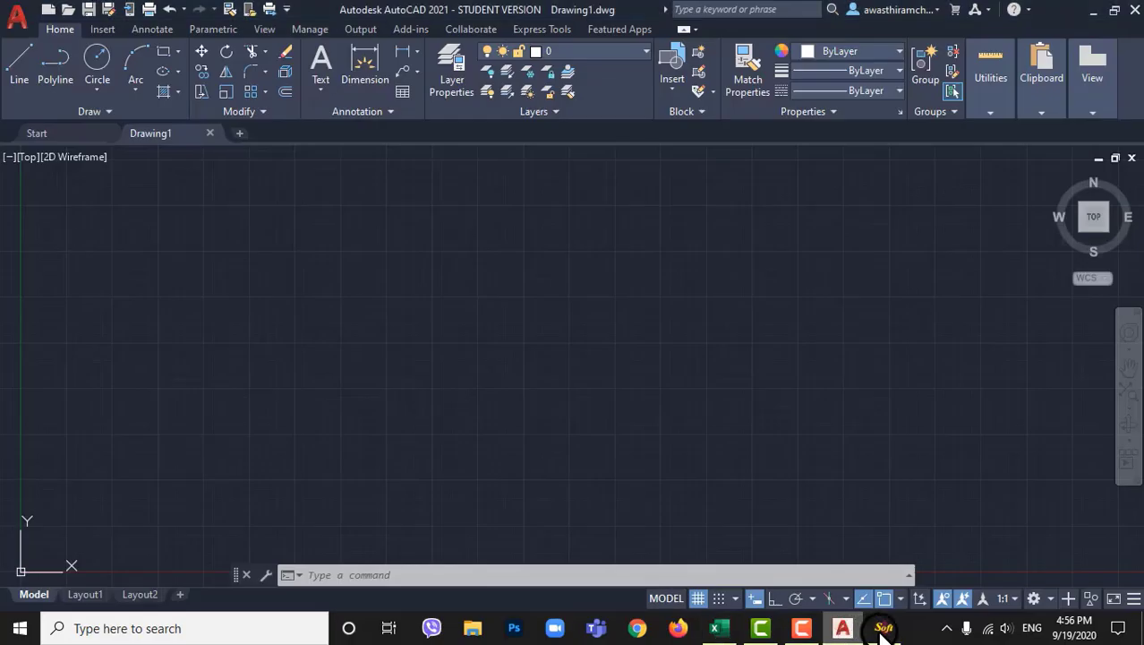
{"action": "left_click", "coordinate": [883, 628]}
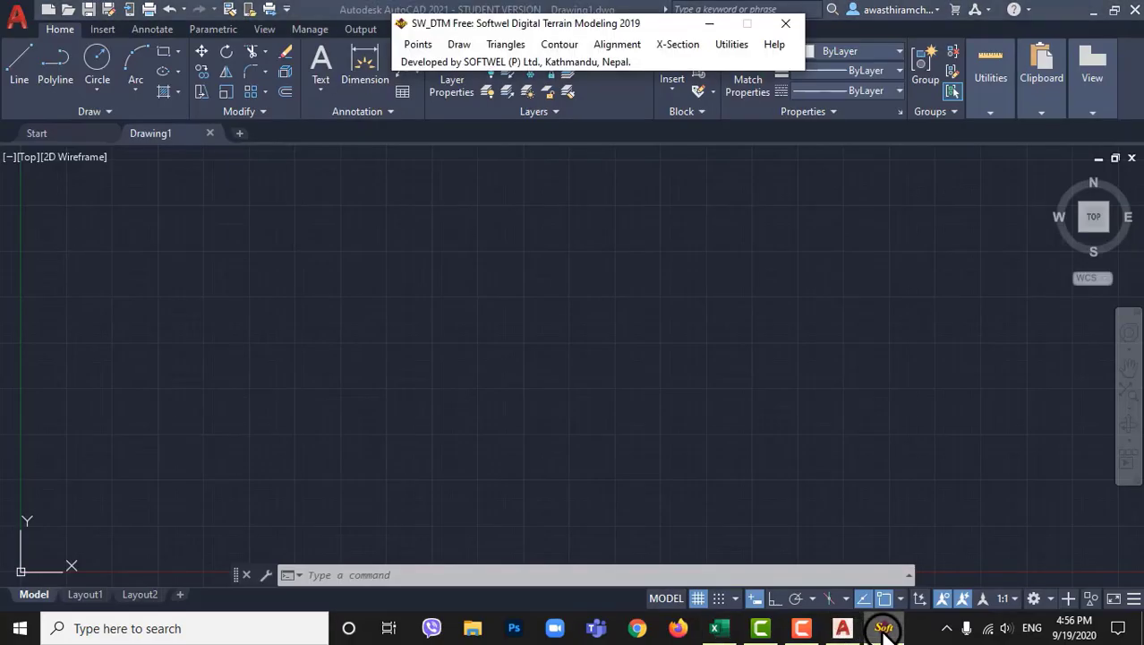
{"action": "left_click", "coordinate": [412, 44]}
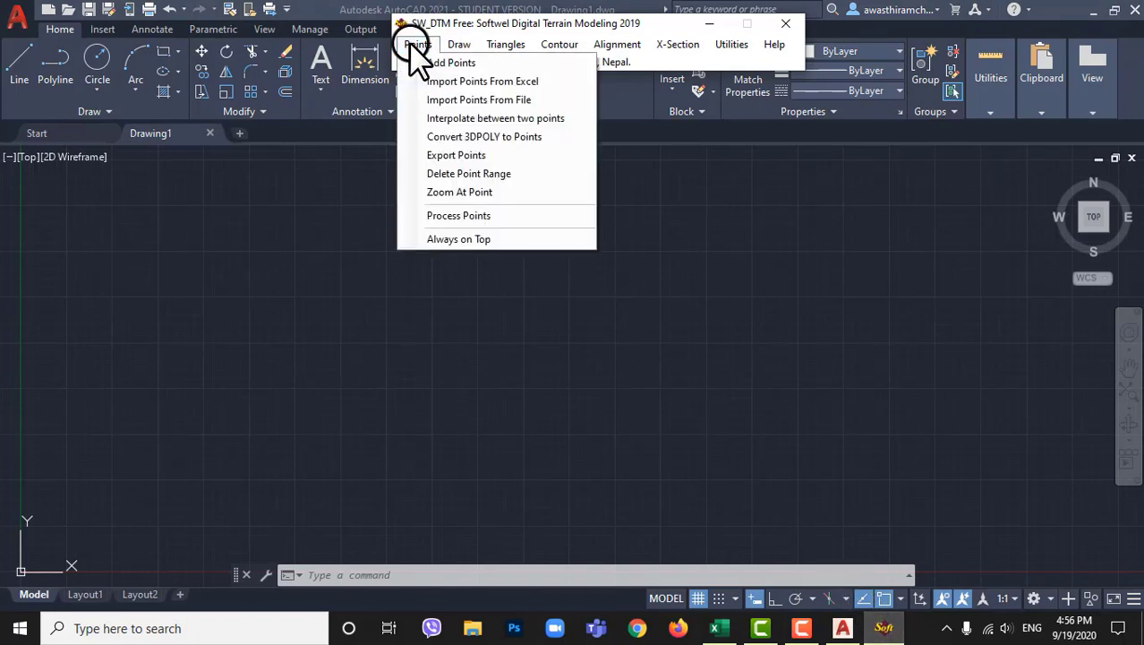
{"action": "left_click", "coordinate": [475, 80]}
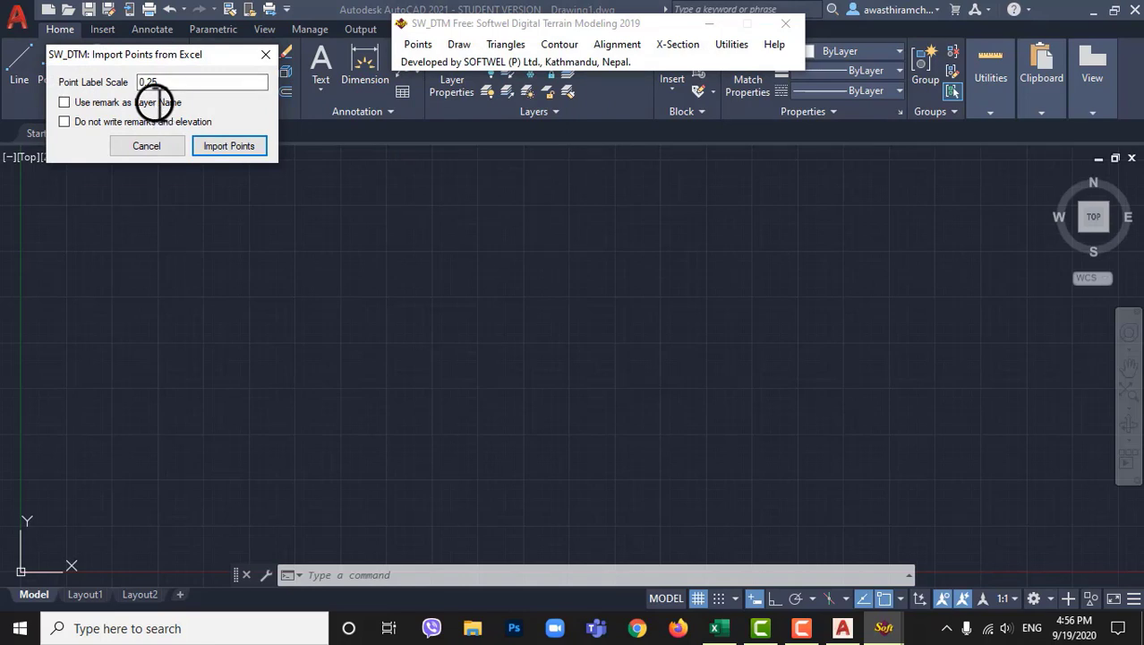
{"action": "left_click", "coordinate": [221, 147]}
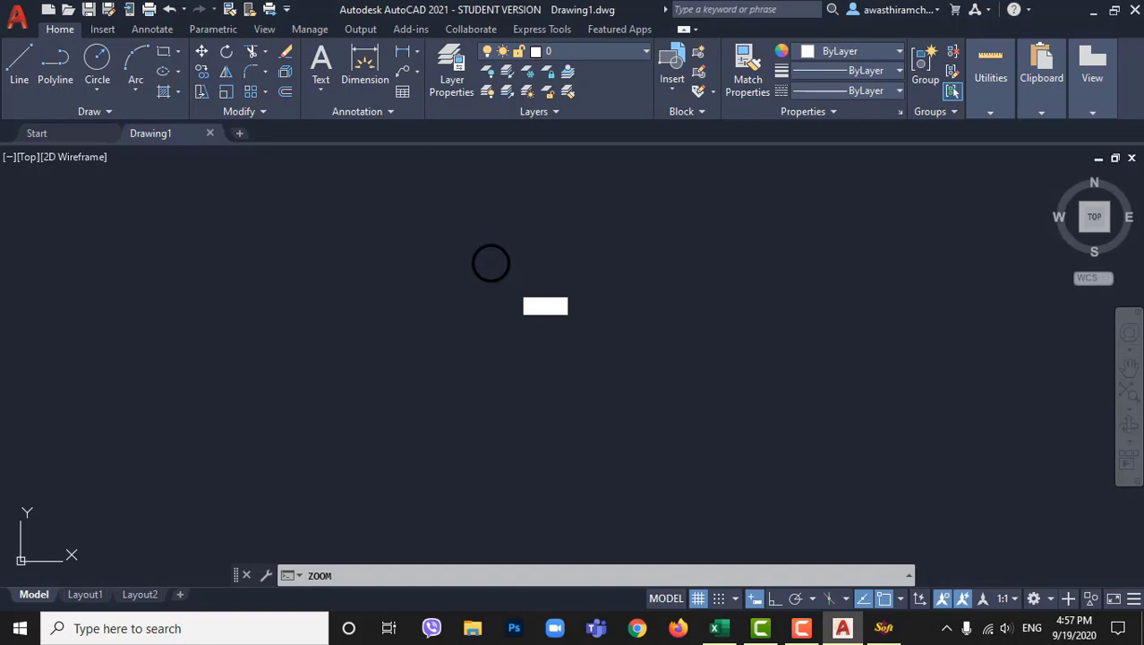
- Examine the imported survey points along the whole road and its branches, including their numbers, remarks and elevations
{"action": "scroll", "coordinate": [462, 265], "scroll_direction": "down", "scroll_amount": 2}
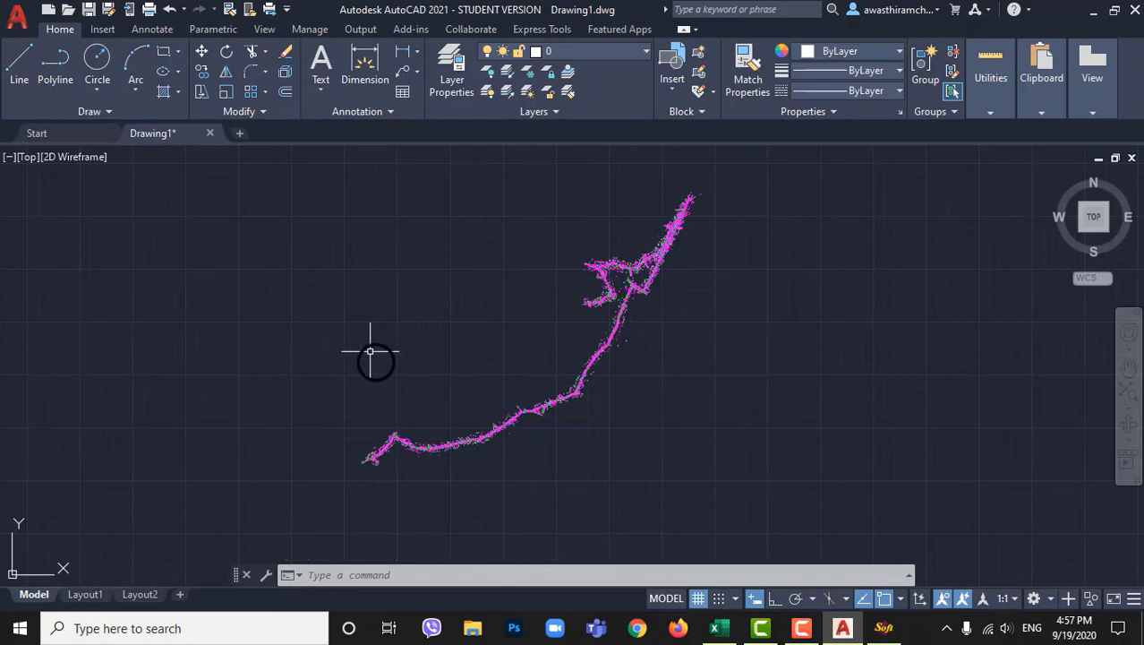
{"action": "scroll", "coordinate": [332, 459], "scroll_direction": "up", "scroll_amount": 5}
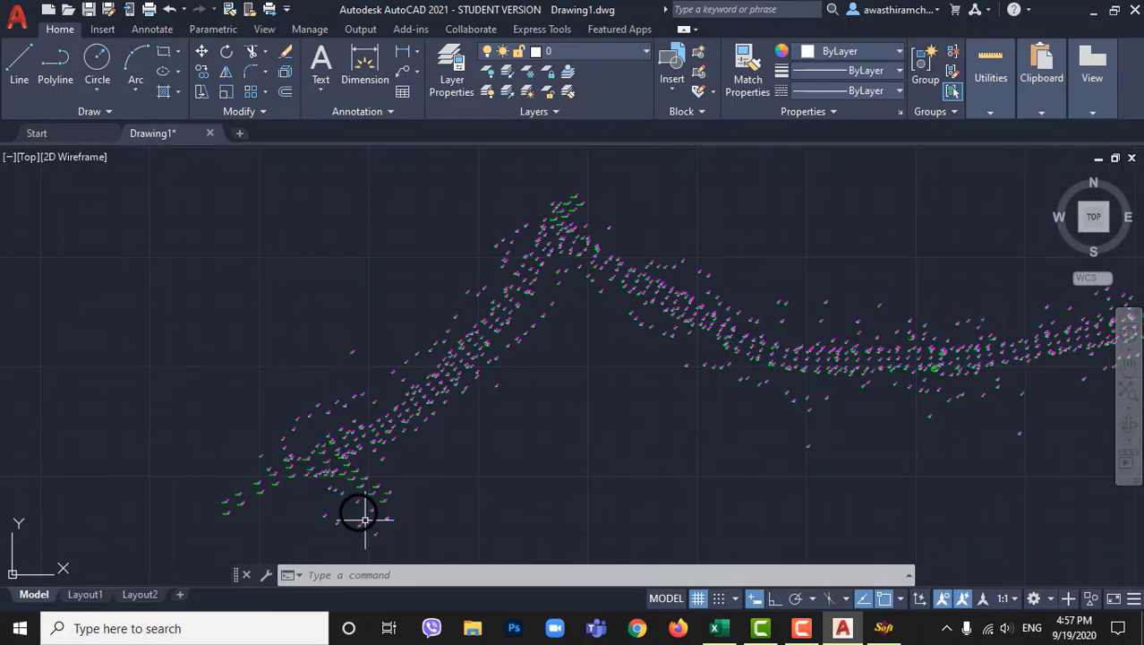
{"action": "scroll", "coordinate": [365, 519], "scroll_direction": "up", "scroll_amount": 2}
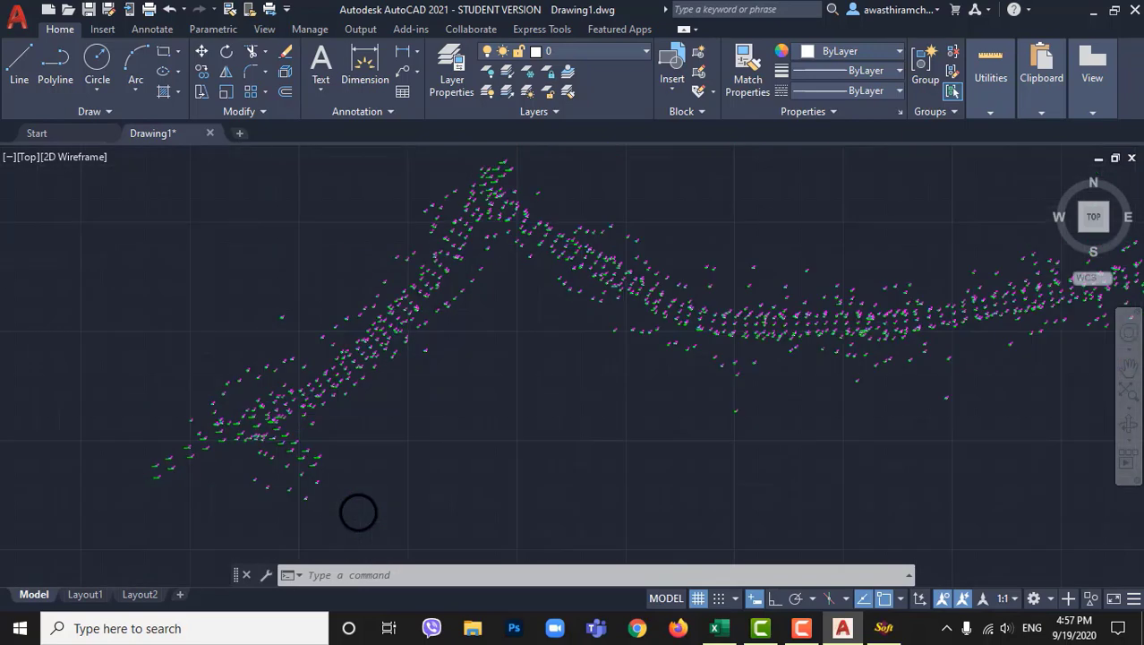
{"action": "scroll", "coordinate": [225, 434], "scroll_direction": "down", "scroll_amount": 6}
{"action": "scroll", "coordinate": [358, 380], "scroll_direction": "up", "scroll_amount": 7}
{"action": "scroll", "coordinate": [328, 383], "scroll_direction": "up", "scroll_amount": 5}
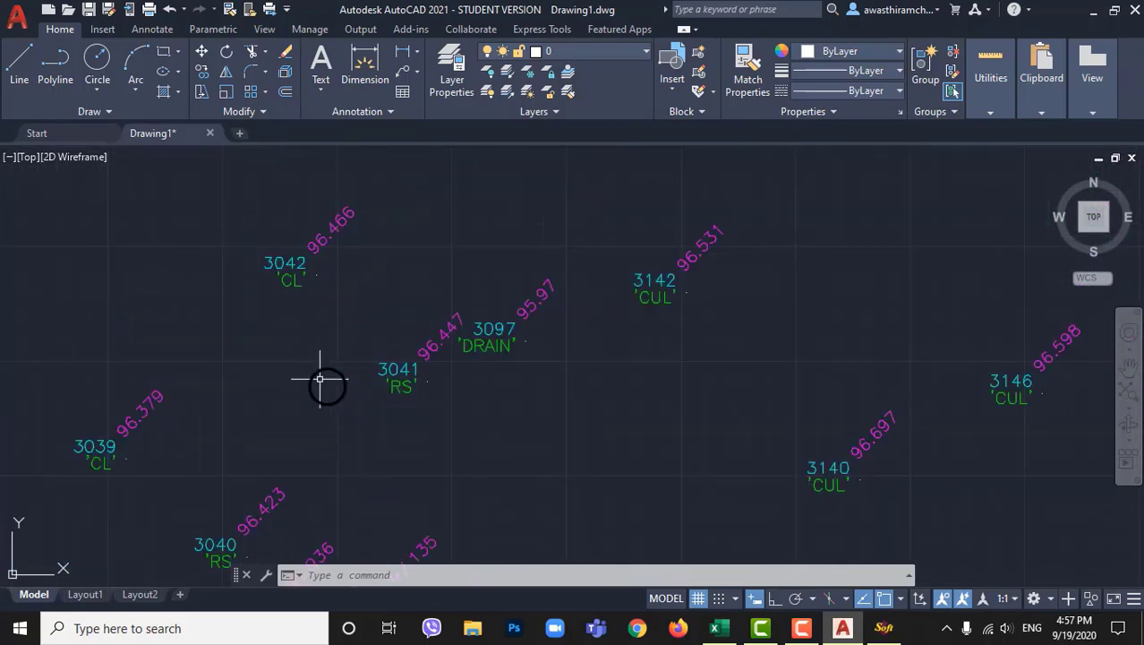
{"action": "scroll", "coordinate": [267, 375], "scroll_direction": "down", "scroll_amount": 6}
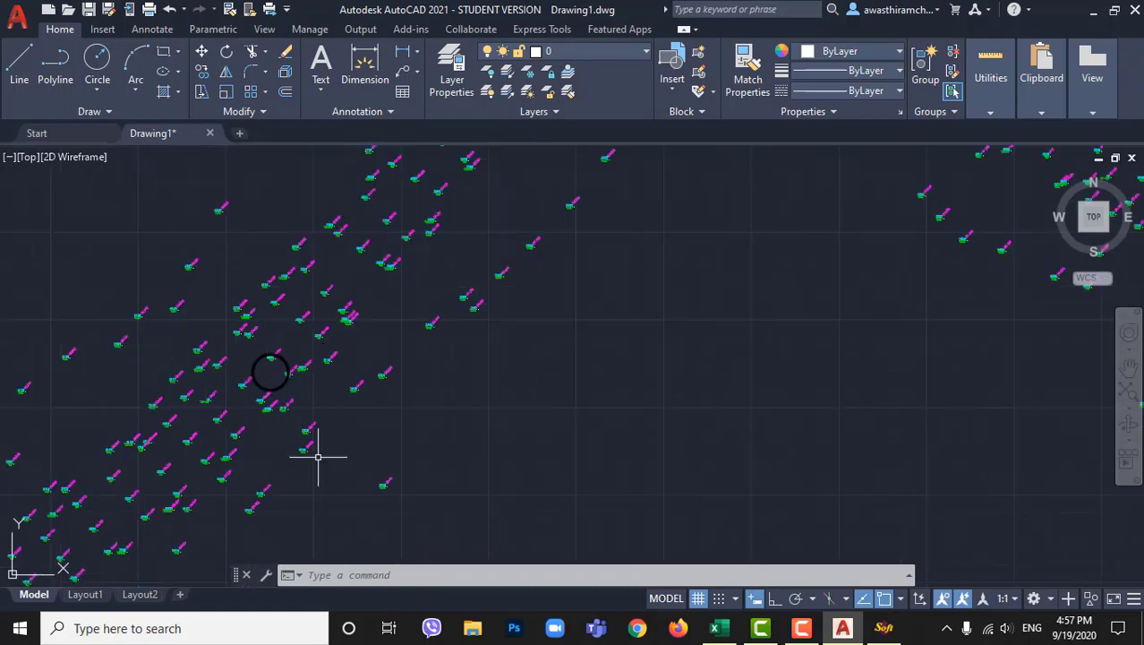
{"action": "scroll", "coordinate": [313, 378], "scroll_direction": "down", "scroll_amount": 3}
{"action": "scroll", "coordinate": [236, 481], "scroll_direction": "down", "scroll_amount": 2}
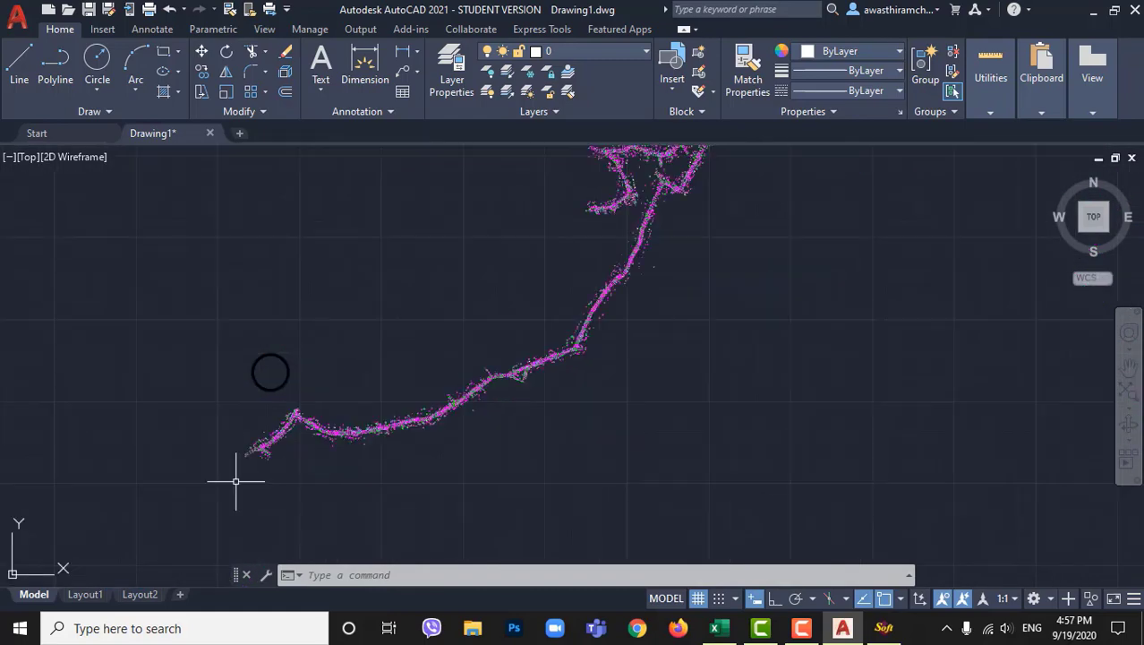
{"action": "scroll", "coordinate": [353, 502], "scroll_direction": "down", "scroll_amount": 3}
{"action": "scroll", "coordinate": [420, 421], "scroll_direction": "up", "scroll_amount": 6}
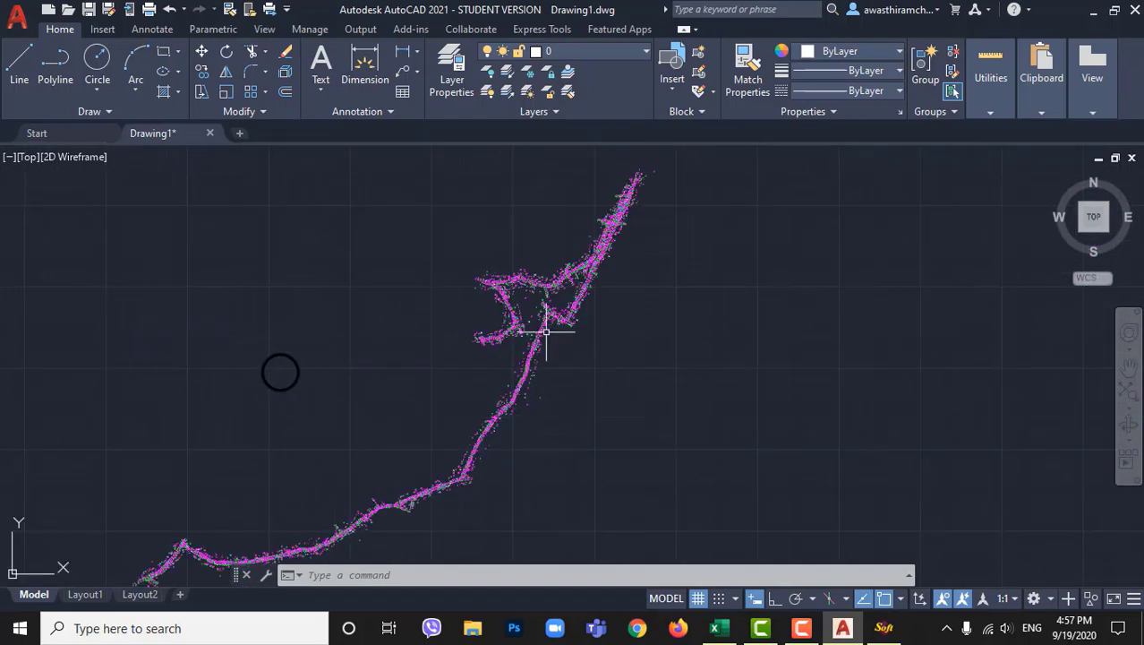
{"action": "scroll", "coordinate": [455, 363], "scroll_direction": "up", "scroll_amount": 5}
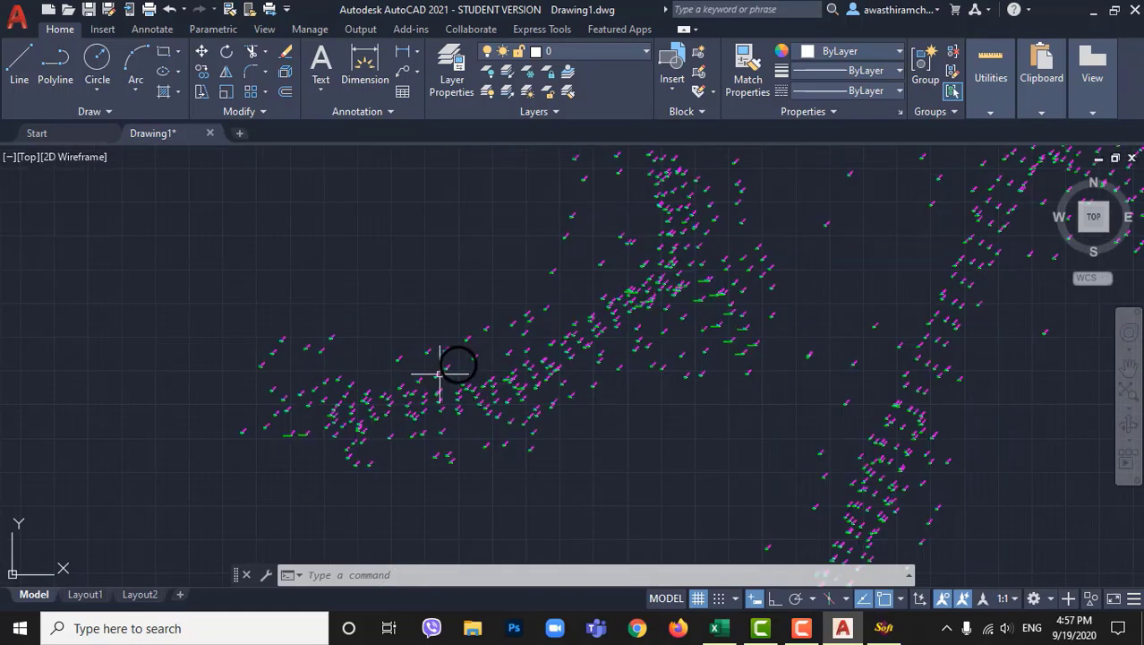
{"action": "scroll", "coordinate": [386, 447], "scroll_direction": "down", "scroll_amount": 5}
{"action": "scroll", "coordinate": [528, 266], "scroll_direction": "up", "scroll_amount": 6}
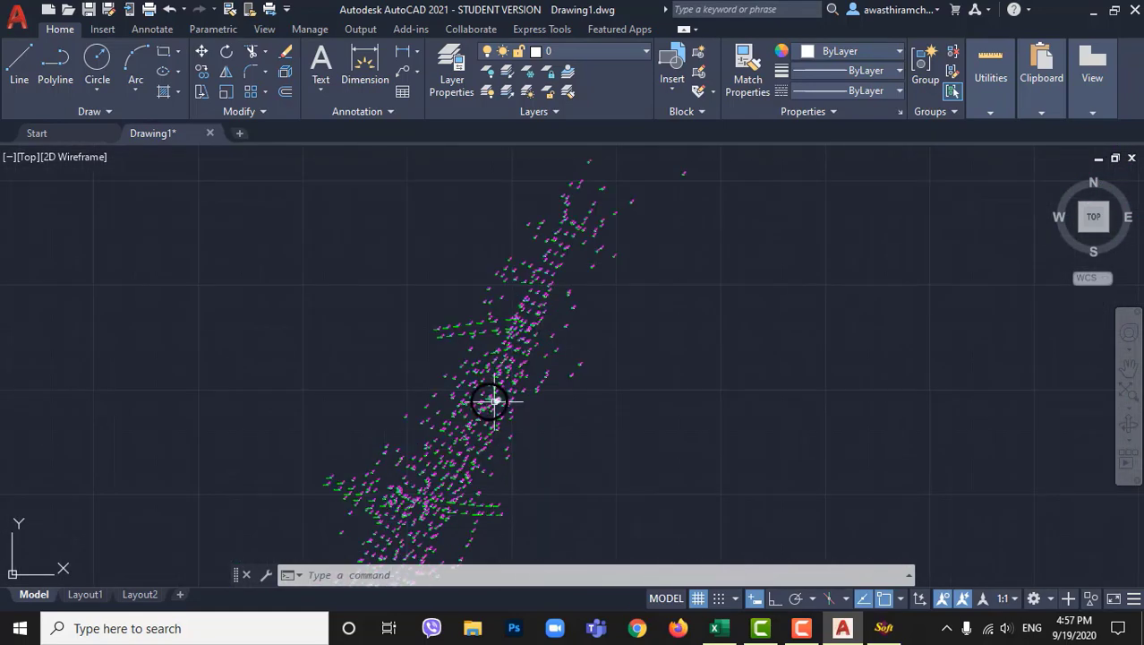
{"action": "scroll", "coordinate": [539, 256], "scroll_direction": "down", "scroll_amount": 7}
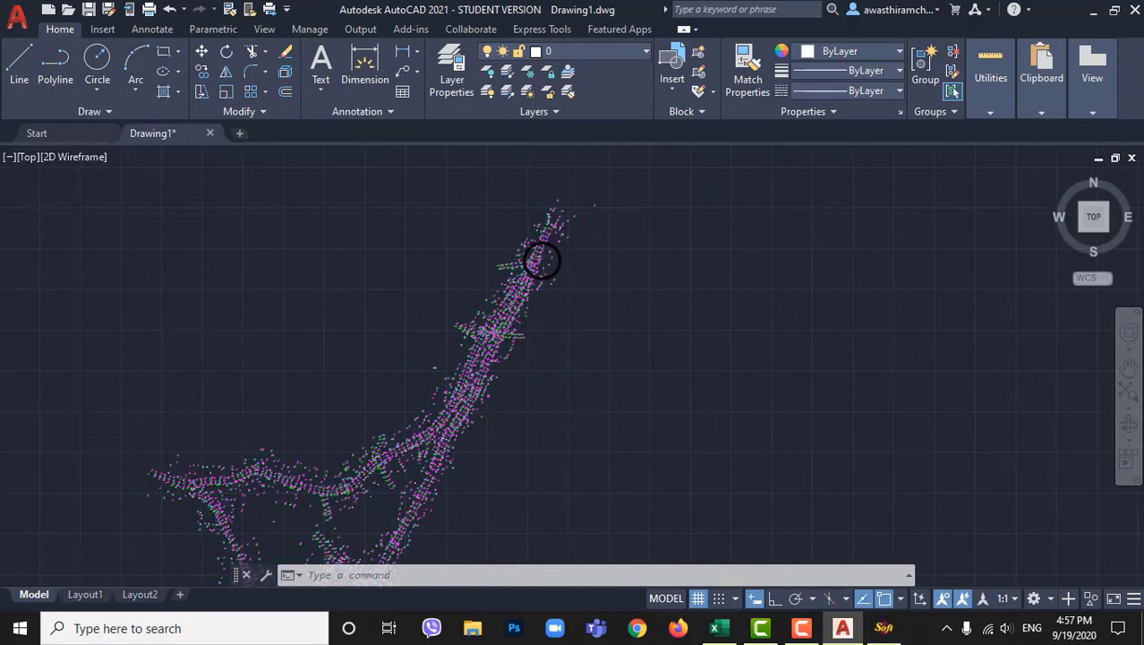
{"action": "scroll", "coordinate": [317, 517], "scroll_direction": "up", "scroll_amount": 2}
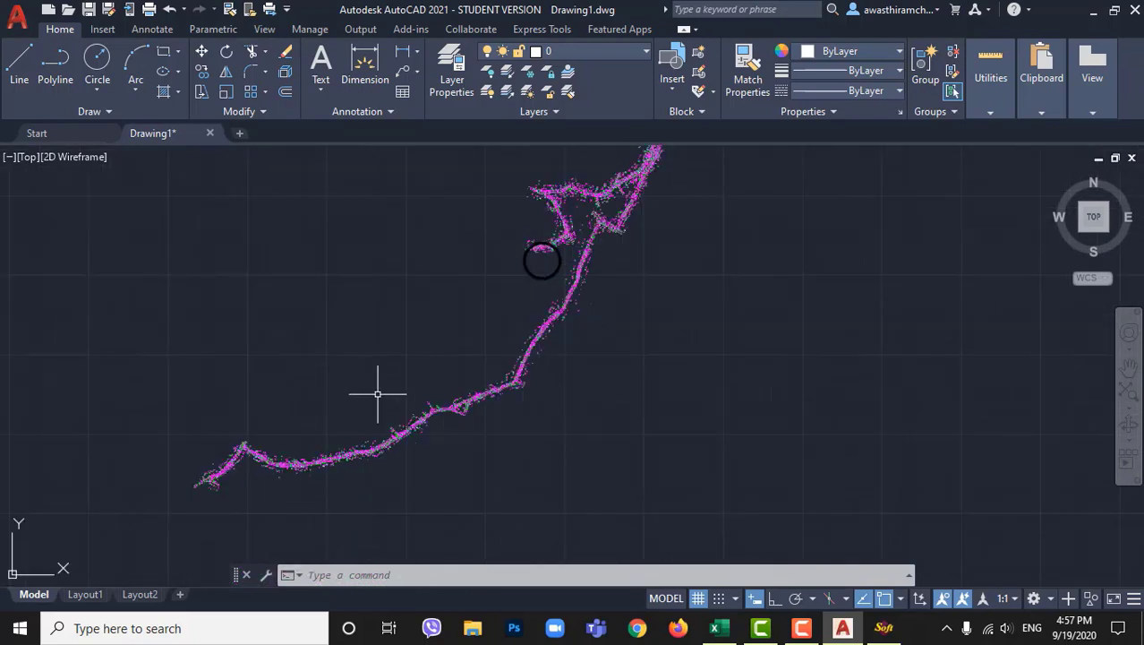
{"action": "scroll", "coordinate": [484, 432], "scroll_direction": "down", "scroll_amount": 2}
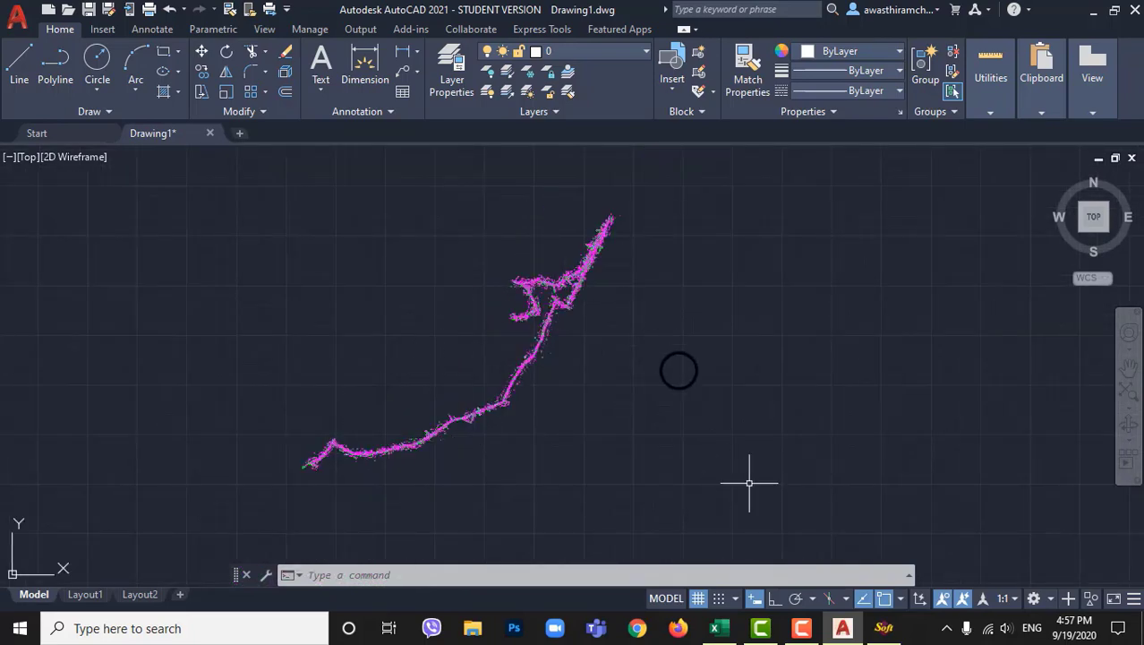
- Start an SW_DTM boundary at the southwest end of the survey points and trace it along their northern side to the bend northward
{"action": "left_click", "coordinate": [884, 627]}
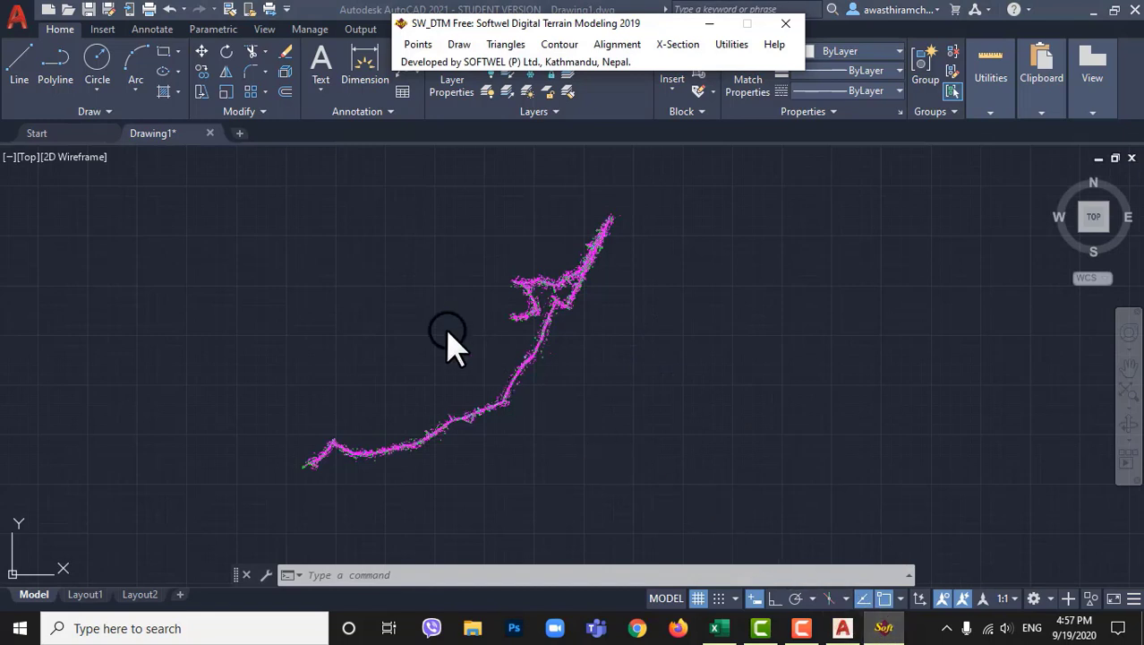
{"action": "left_click", "coordinate": [459, 45]}
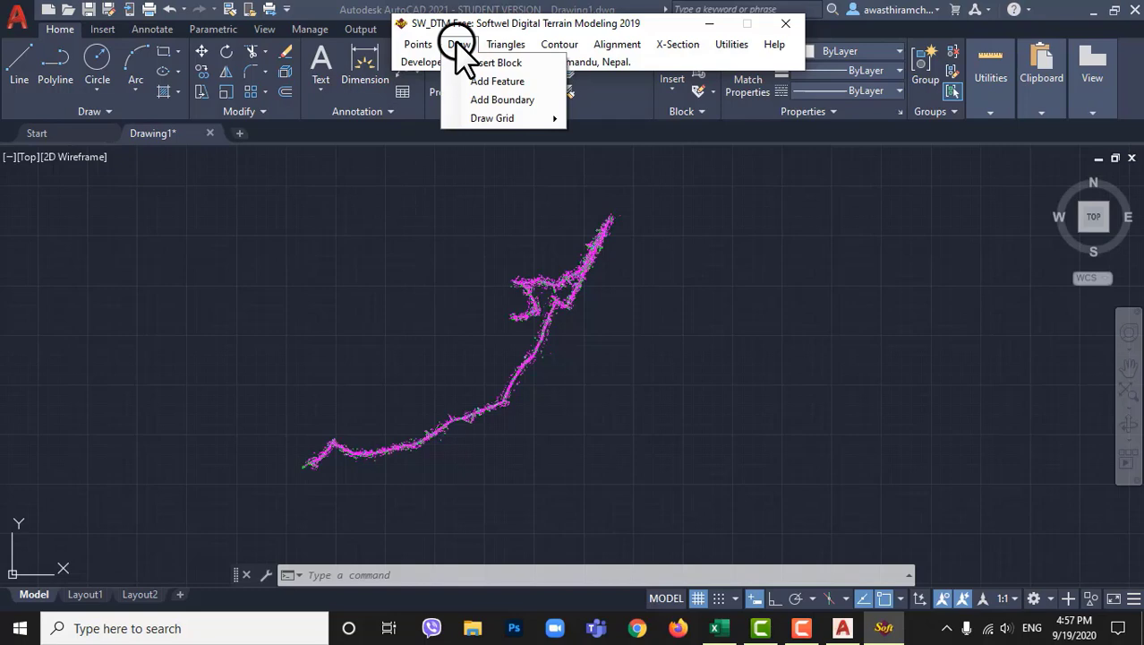
{"action": "left_click", "coordinate": [498, 101]}
{"action": "scroll", "coordinate": [269, 475], "scroll_direction": "up", "scroll_amount": 3}
{"action": "scroll", "coordinate": [296, 479], "scroll_direction": "up", "scroll_amount": 2}
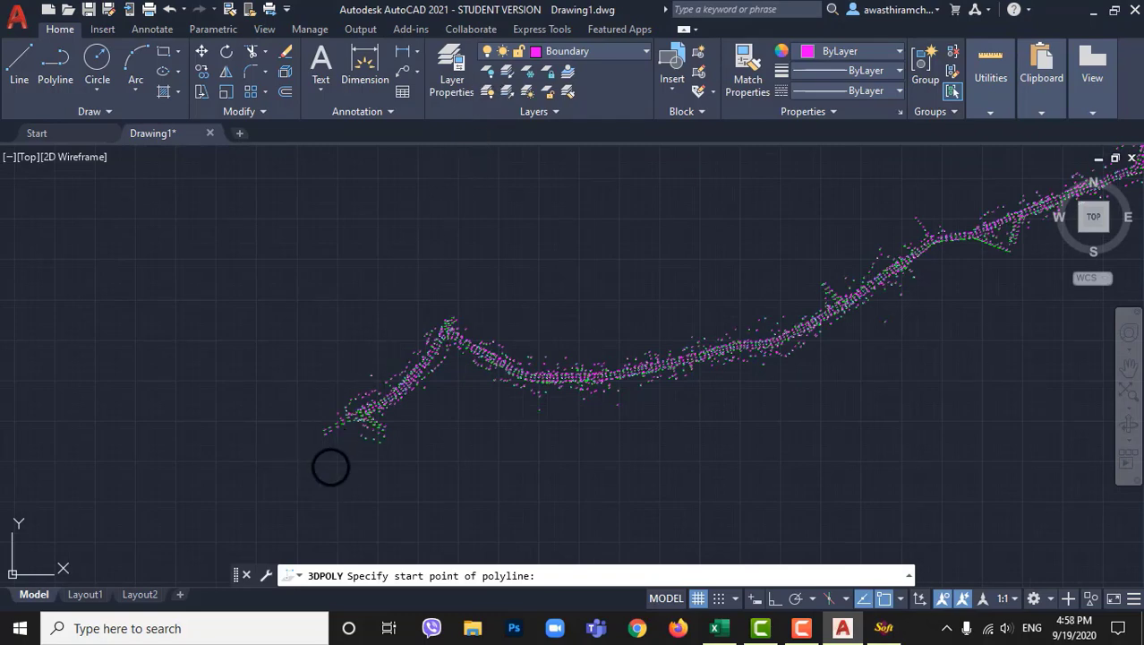
{"action": "left_click", "coordinate": [330, 464]}
{"action": "left_click", "coordinate": [282, 402]}
{"action": "left_click", "coordinate": [450, 291]}
{"action": "left_click", "coordinate": [581, 335]}
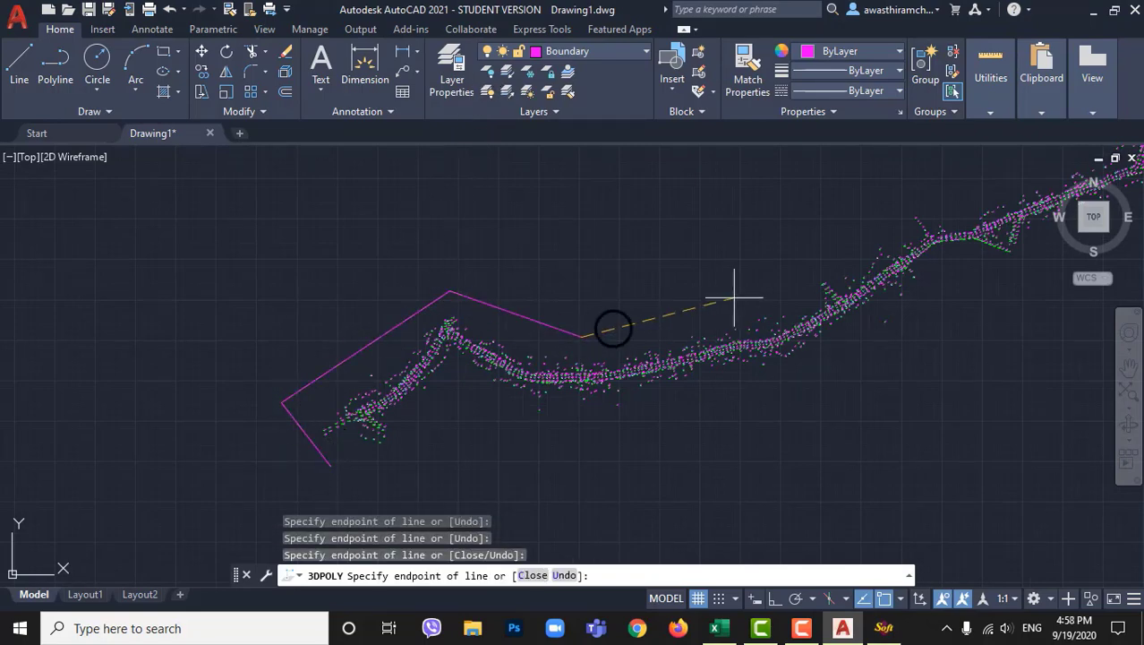
{"action": "left_click", "coordinate": [825, 261]}
{"action": "scroll", "coordinate": [460, 391], "scroll_direction": "down", "scroll_amount": 2}
{"action": "middle_click_drag", "start_coordinate": [685, 269], "coordinate": [481, 376]}
{"action": "scroll", "coordinate": [566, 385], "scroll_direction": "up", "scroll_amount": 2}
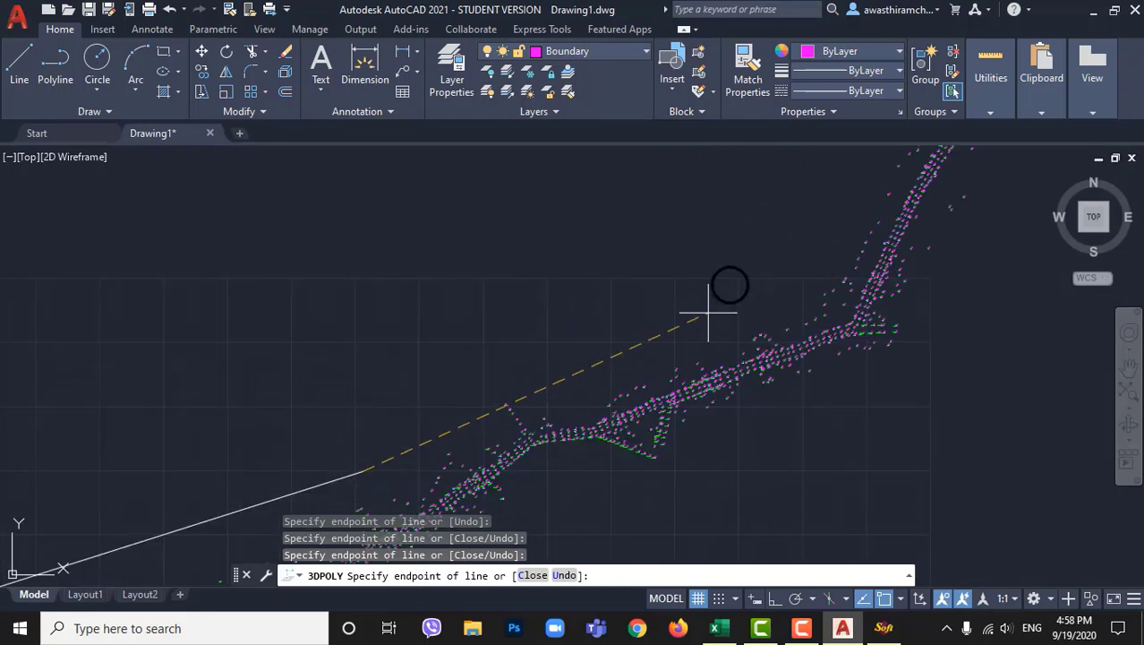
{"action": "left_click", "coordinate": [685, 294]}
- Continue the boundary north along the west side of the points and around the end of the lower western branch
{"action": "scroll", "coordinate": [381, 399], "scroll_direction": "down", "scroll_amount": 1}
{"action": "middle_click_drag", "start_coordinate": [686, 161], "coordinate": [486, 338]}
{"action": "left_click", "coordinate": [557, 313]}
{"action": "left_click", "coordinate": [557, 309]}
{"action": "left_click", "coordinate": [609, 204]}
{"action": "left_click", "coordinate": [495, 220]}
{"action": "left_click", "coordinate": [466, 170]}
{"action": "scroll", "coordinate": [321, 416], "scroll_direction": "down", "scroll_amount": 2}
{"action": "scroll", "coordinate": [430, 170], "scroll_direction": "up", "scroll_amount": 2}
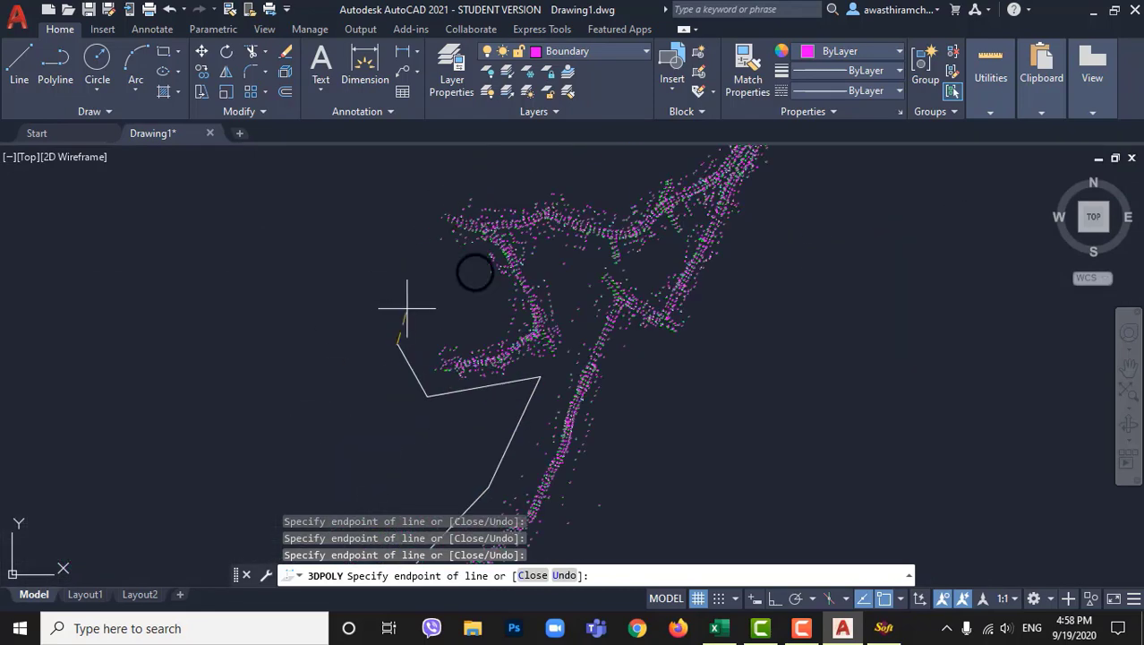
- Carry the boundary between the two western branches, around the upper one and up to the northeast tip of the points
{"action": "left_click", "coordinate": [479, 319]}
{"action": "left_click", "coordinate": [444, 283]}
{"action": "left_click", "coordinate": [389, 213]}
{"action": "left_click", "coordinate": [450, 178]}
{"action": "left_click", "coordinate": [613, 184]}
{"action": "scroll", "coordinate": [614, 183], "scroll_direction": "down", "scroll_amount": 2}
{"action": "middle_click_drag", "start_coordinate": [614, 184], "coordinate": [338, 330]}
{"action": "left_click", "coordinate": [457, 180]}
{"action": "left_click", "coordinate": [490, 168]}
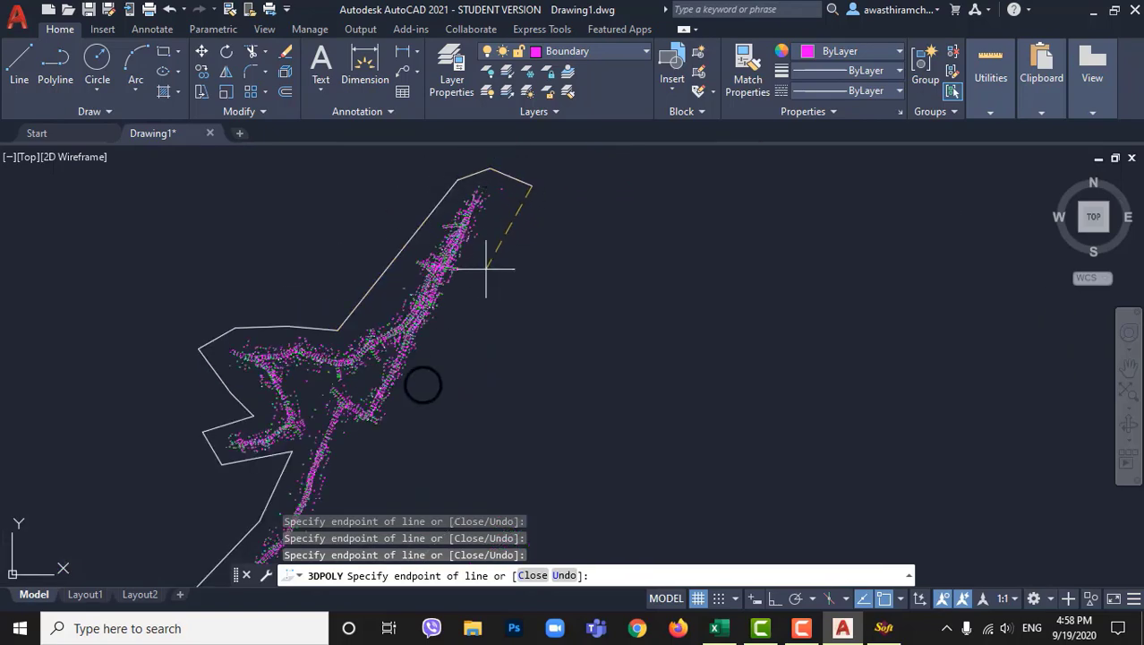
- Trace the boundary back along the east and south sides of the points and close it at its starting point
{"action": "left_click", "coordinate": [380, 454]}
{"action": "scroll", "coordinate": [426, 269], "scroll_direction": "down", "scroll_amount": 2}
{"action": "scroll", "coordinate": [425, 268], "scroll_direction": "down", "scroll_amount": 2}
{"action": "scroll", "coordinate": [353, 456], "scroll_direction": "up", "scroll_amount": 2}
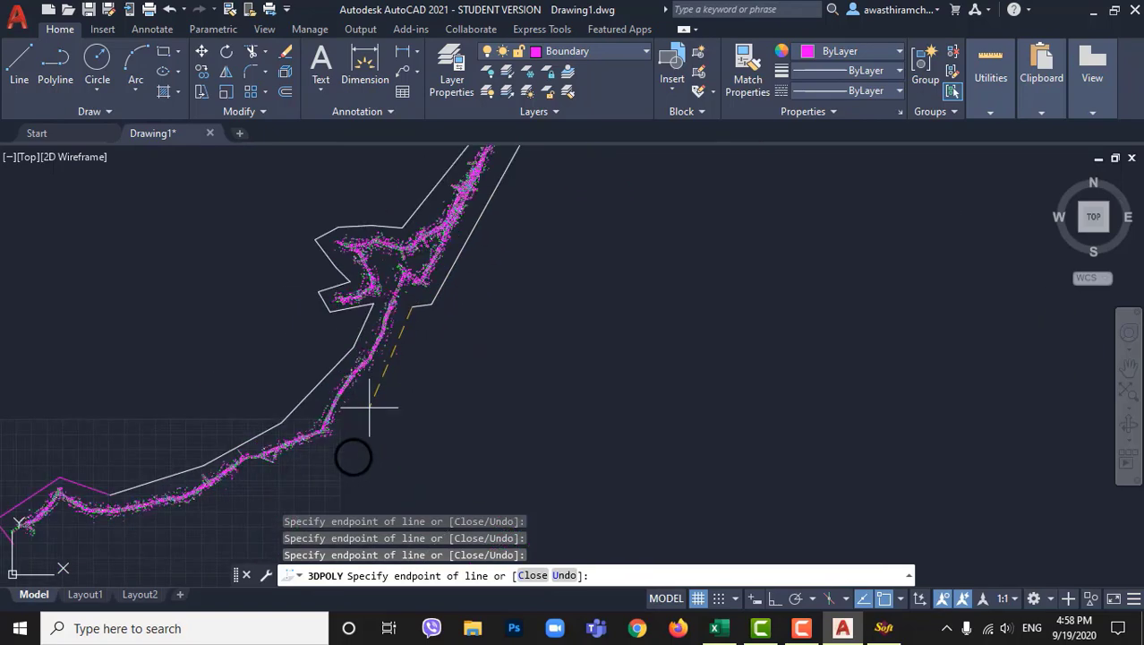
{"action": "left_click", "coordinate": [405, 361]}
{"action": "left_click", "coordinate": [316, 474]}
{"action": "scroll", "coordinate": [539, 230], "scroll_direction": "down", "scroll_amount": 2}
{"action": "scroll", "coordinate": [442, 362], "scroll_direction": "up", "scroll_amount": 2}
{"action": "left_click", "coordinate": [337, 307]}
{"action": "left_click", "coordinate": [198, 329]}
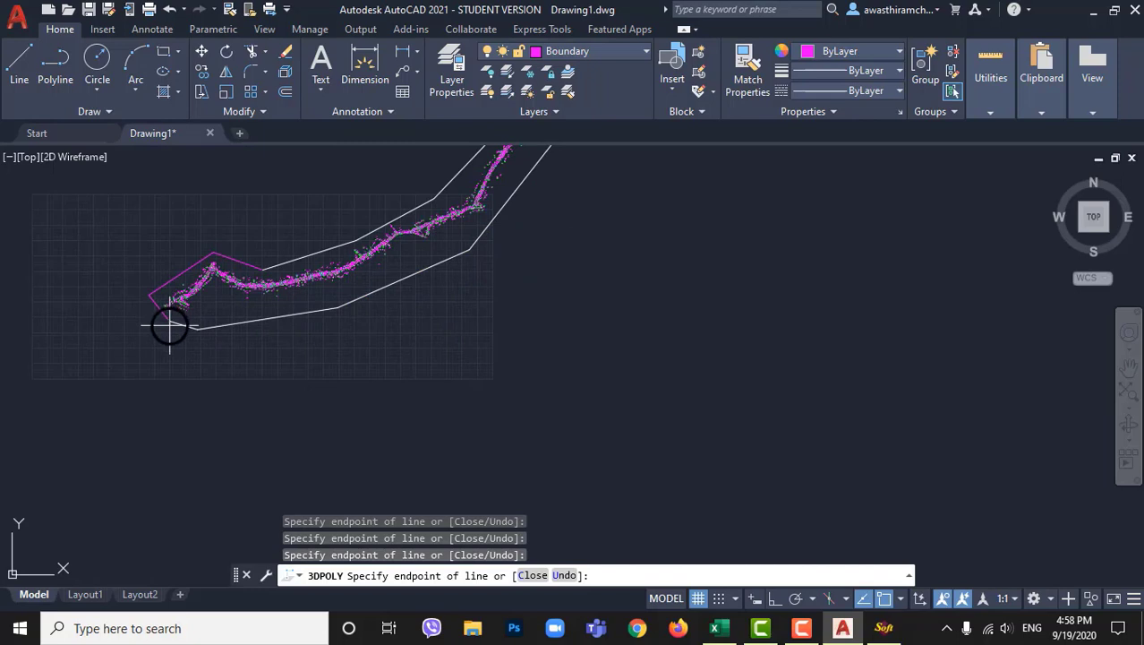
{"action": "right_click", "coordinate": [170, 325]}
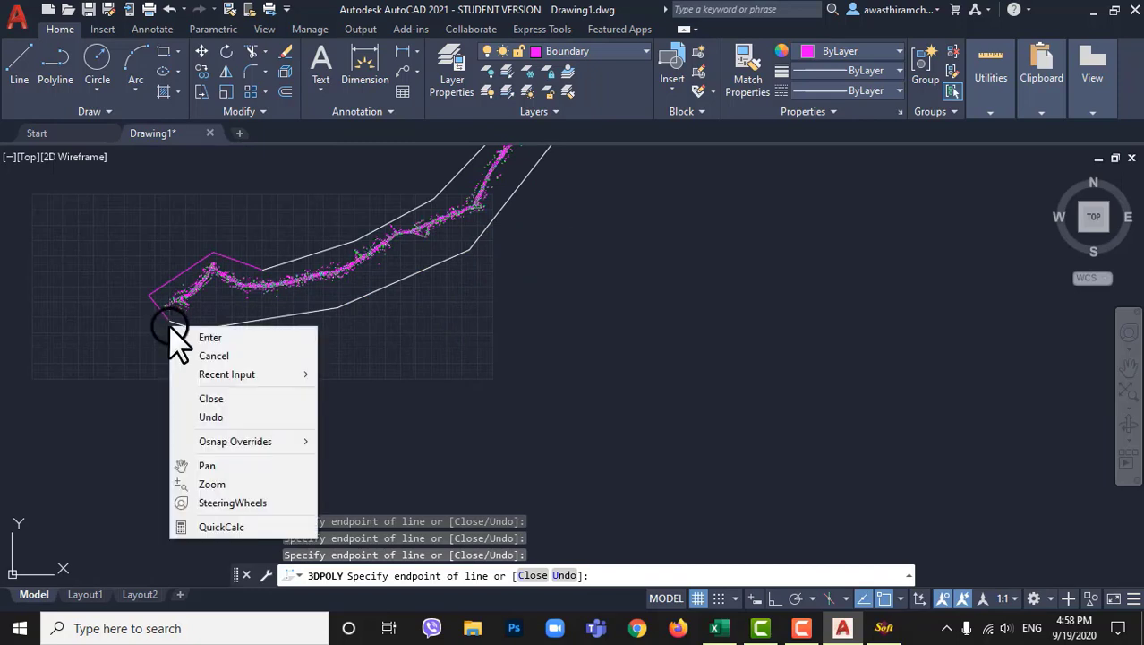
{"action": "left_click", "coordinate": [214, 397]}
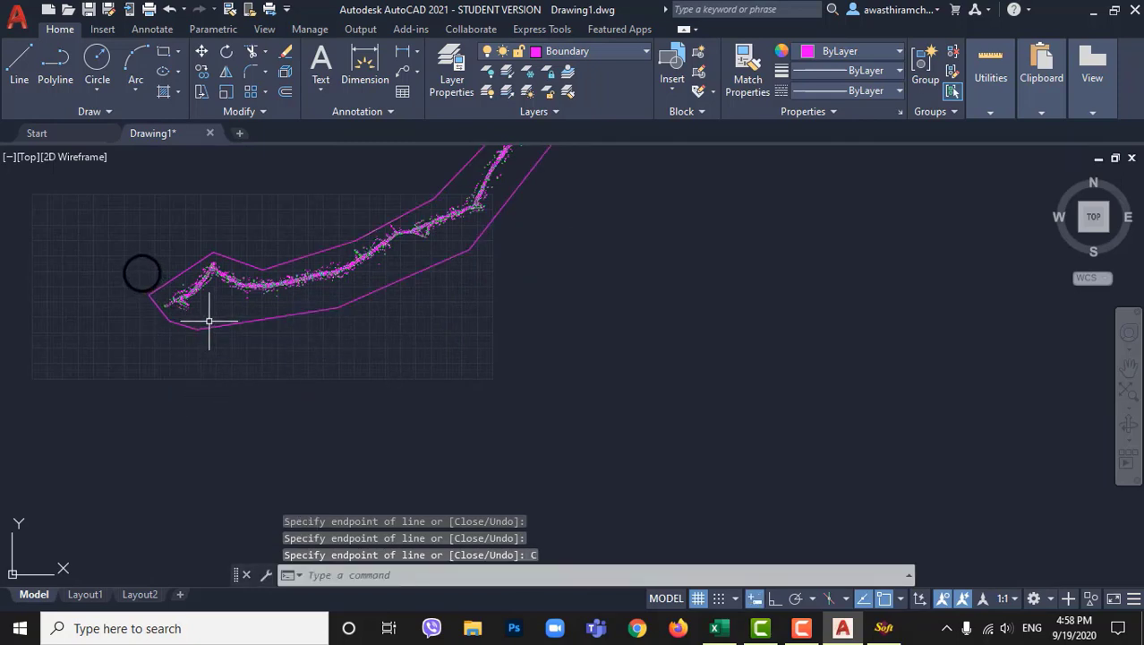
{"action": "scroll", "coordinate": [121, 258], "scroll_direction": "up", "scroll_amount": 2}
{"action": "scroll", "coordinate": [461, 319], "scroll_direction": "up", "scroll_amount": 2}
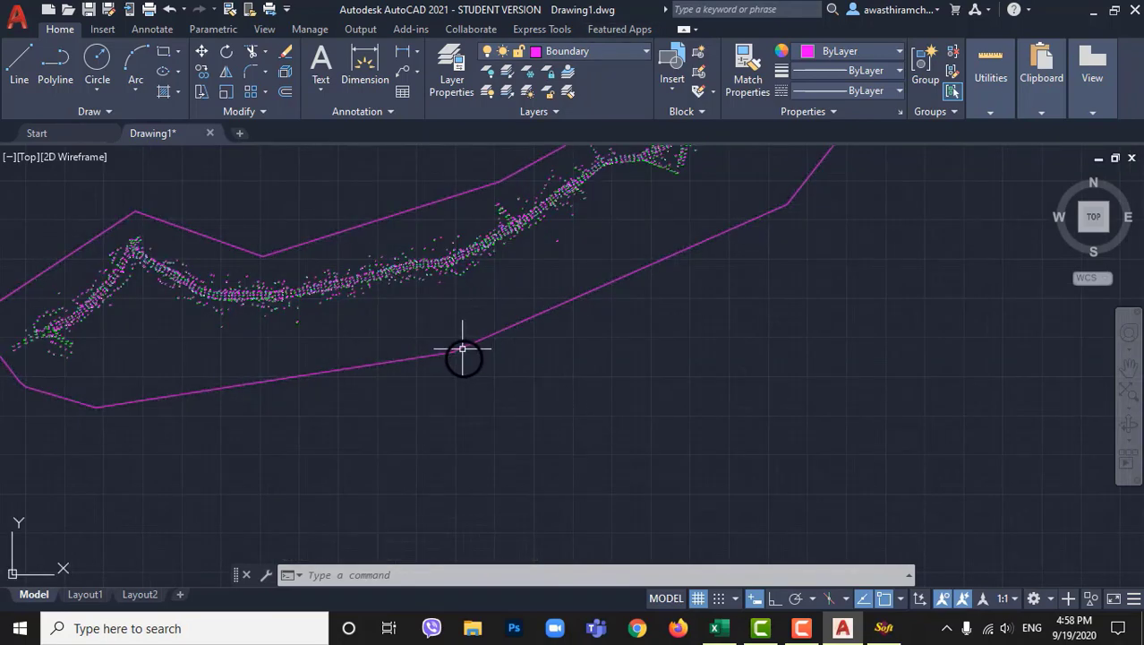
{"action": "scroll", "coordinate": [573, 444], "scroll_direction": "down", "scroll_amount": 4}
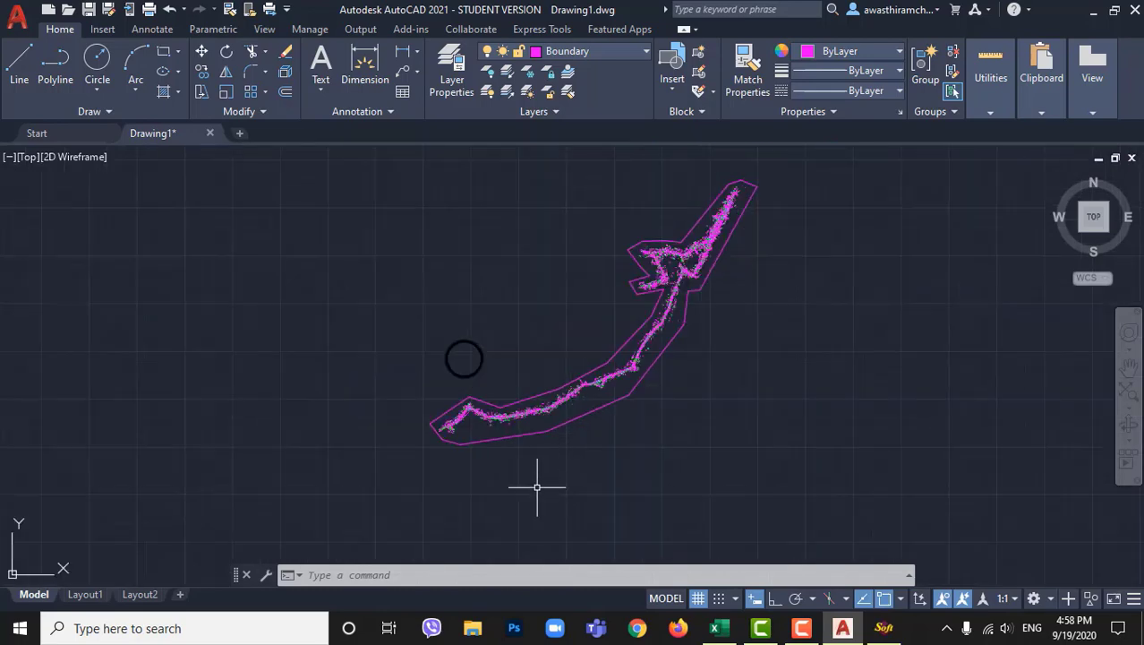
- Process all points and features in SW_DTM, with Features as the only feature layer
{"action": "scroll", "coordinate": [632, 367], "scroll_direction": "up", "scroll_amount": 2}
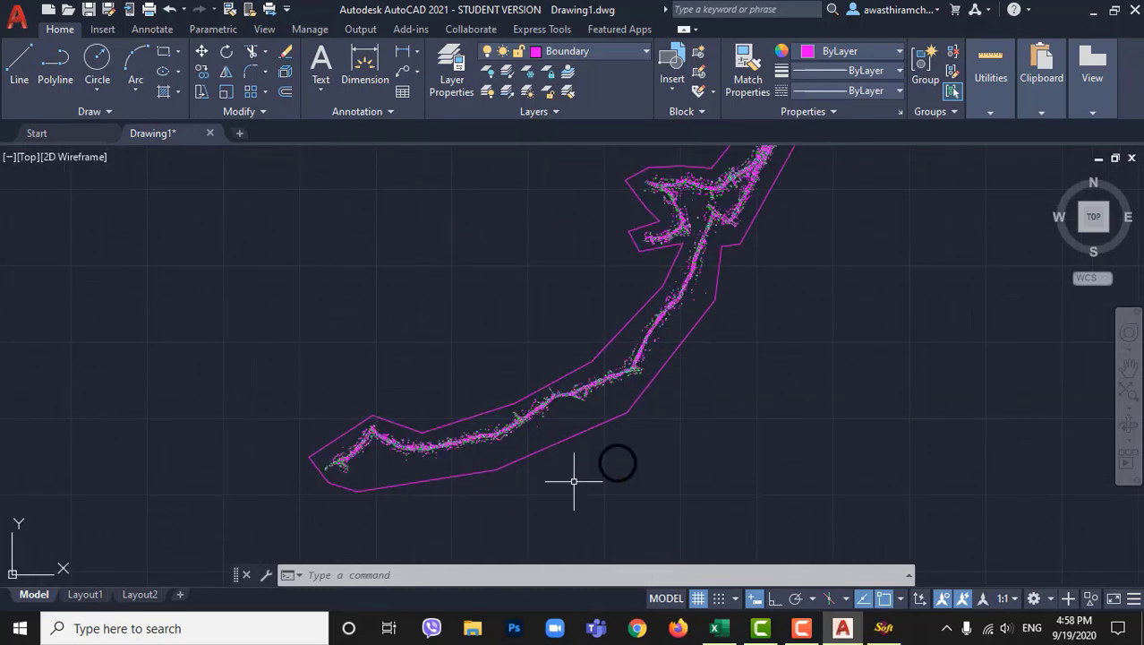
{"action": "left_click", "coordinate": [884, 628]}
{"action": "left_click", "coordinate": [422, 43]}
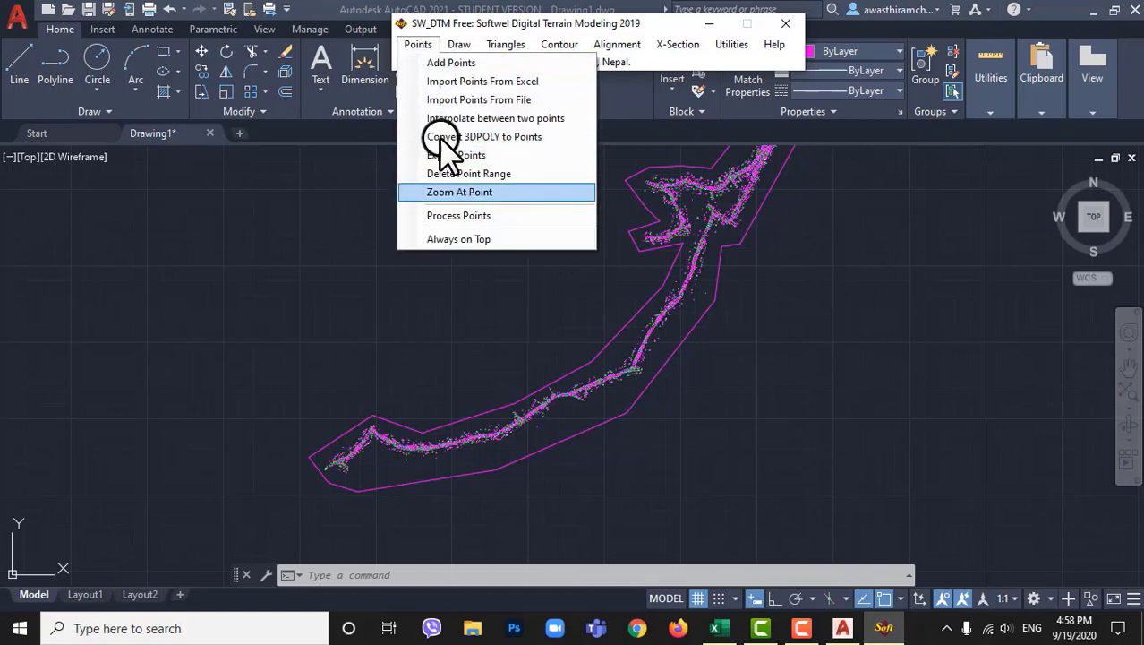
{"action": "left_click", "coordinate": [455, 215]}
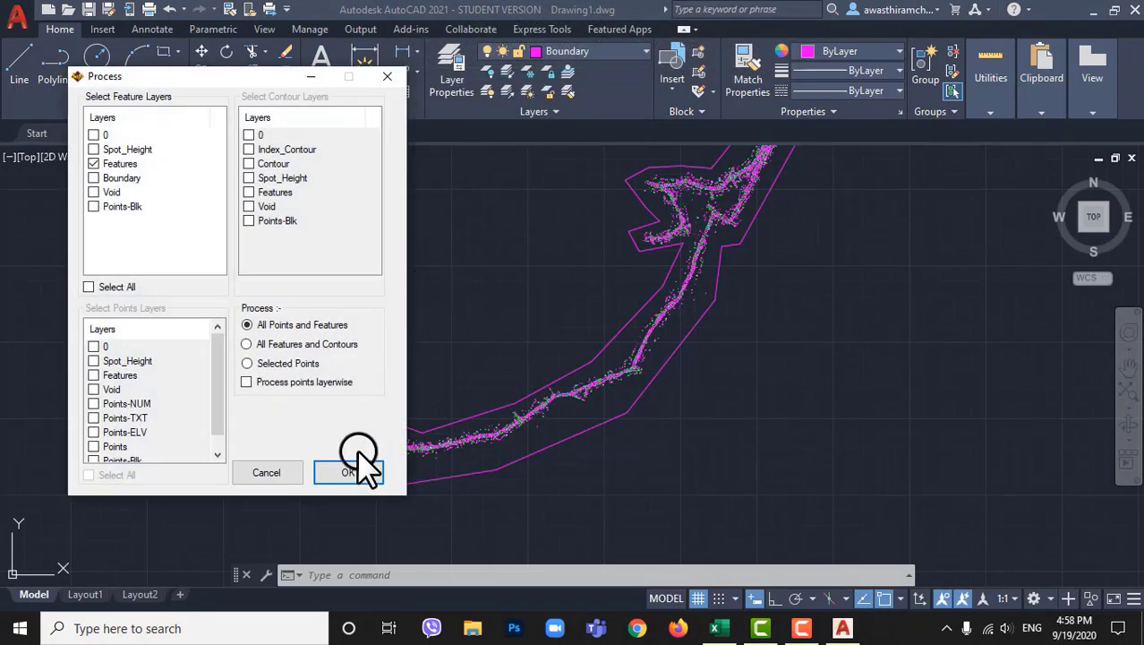
{"action": "left_click", "coordinate": [348, 472]}
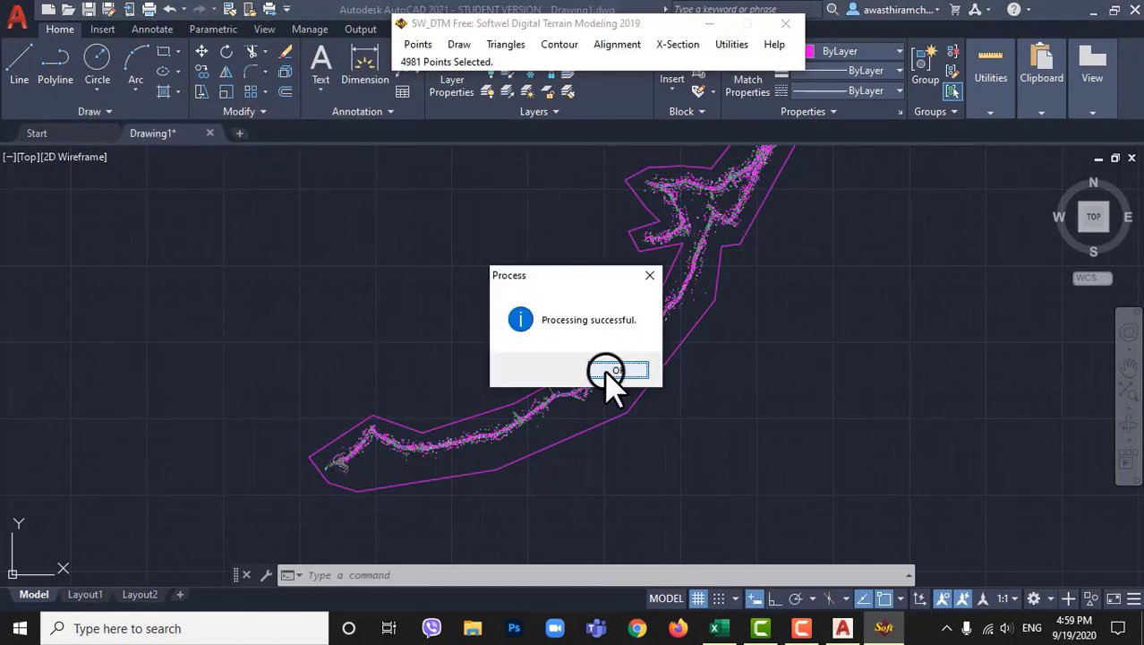
{"action": "left_click", "coordinate": [607, 370]}
- Triangulate the processed points in SW_DTM
{"action": "left_click", "coordinate": [506, 44]}
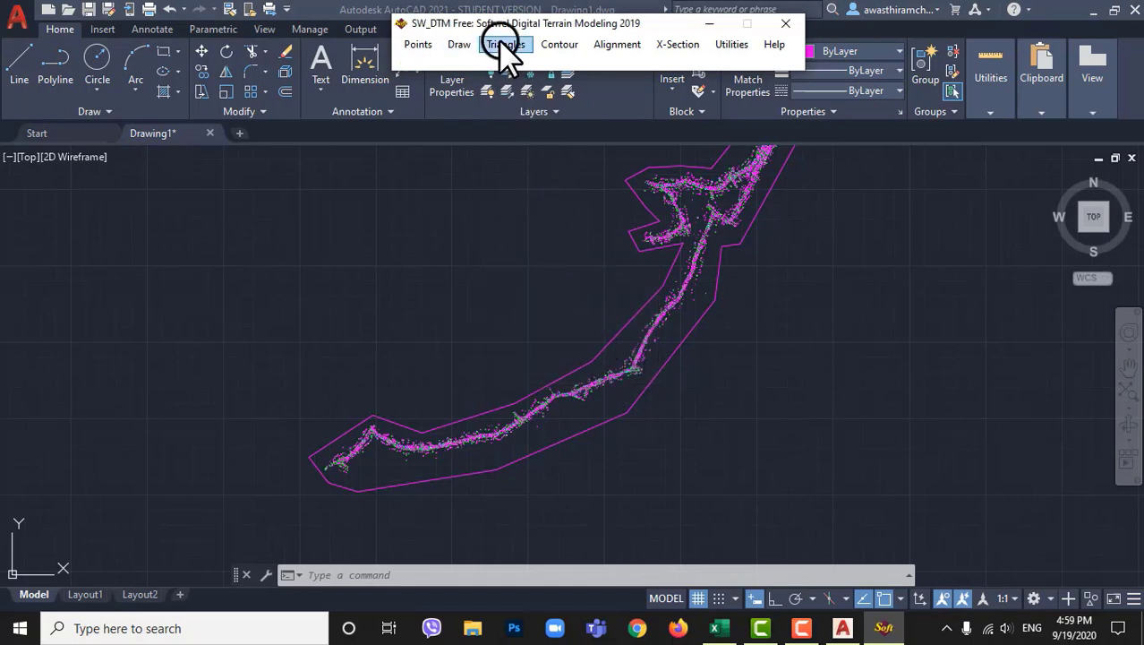
{"action": "left_click", "coordinate": [518, 57]}
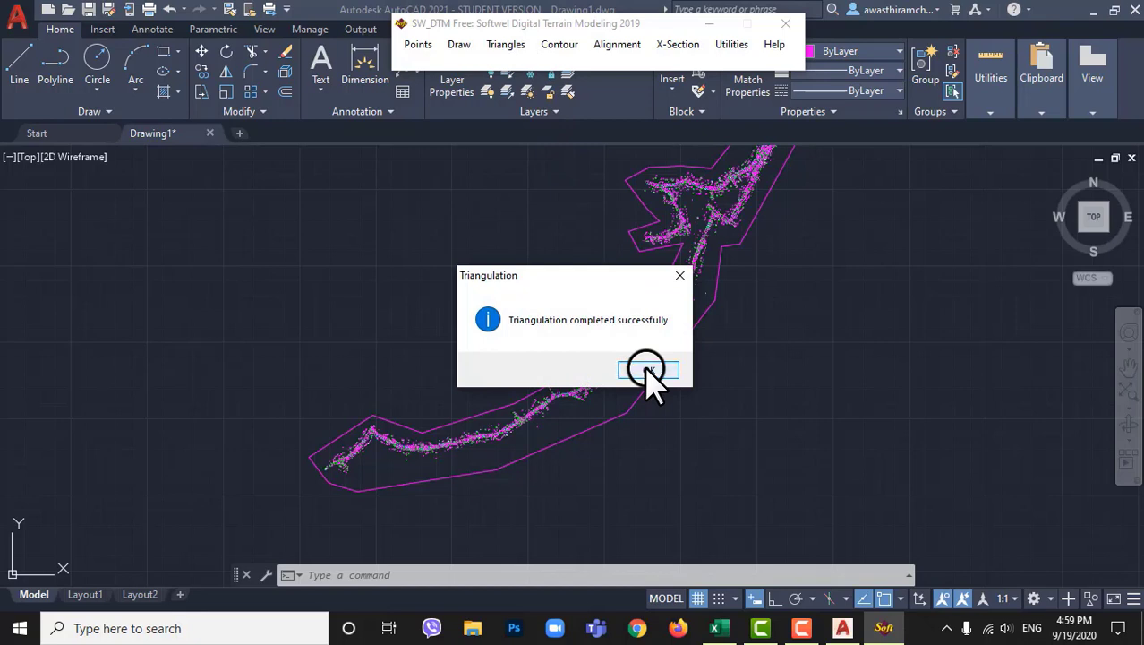
{"action": "left_click", "coordinate": [648, 371]}
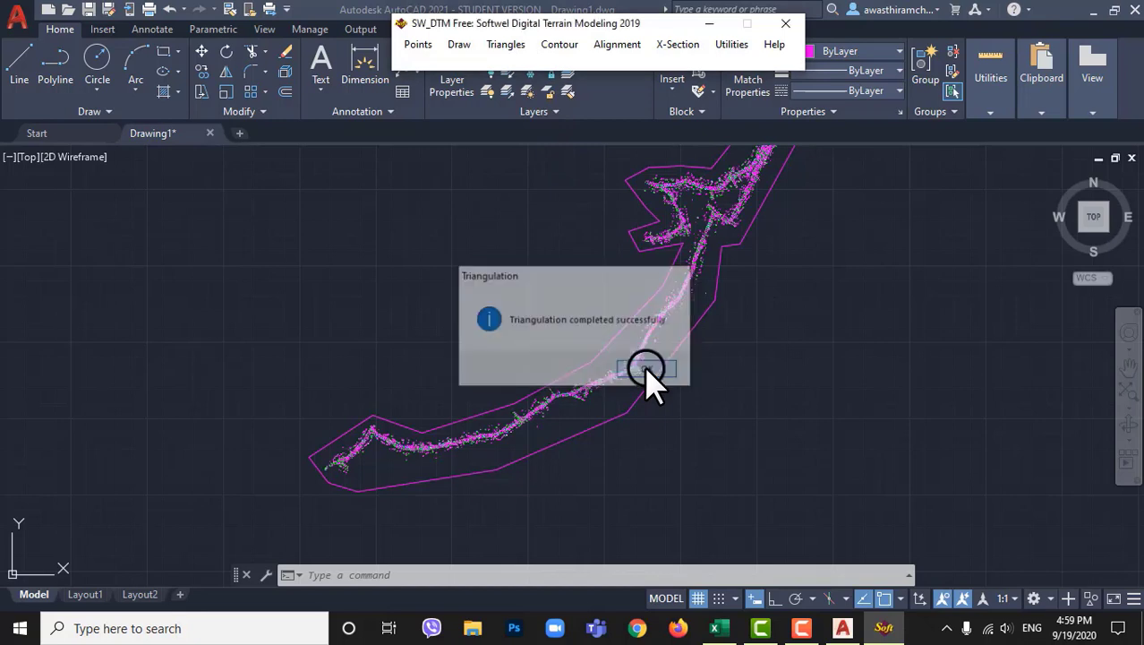
- Draw round contours with a contour interval of 1.00, major contours at 5.00, minimum distance 0.1 and rounding factor 1
{"action": "left_click", "coordinate": [562, 46]}
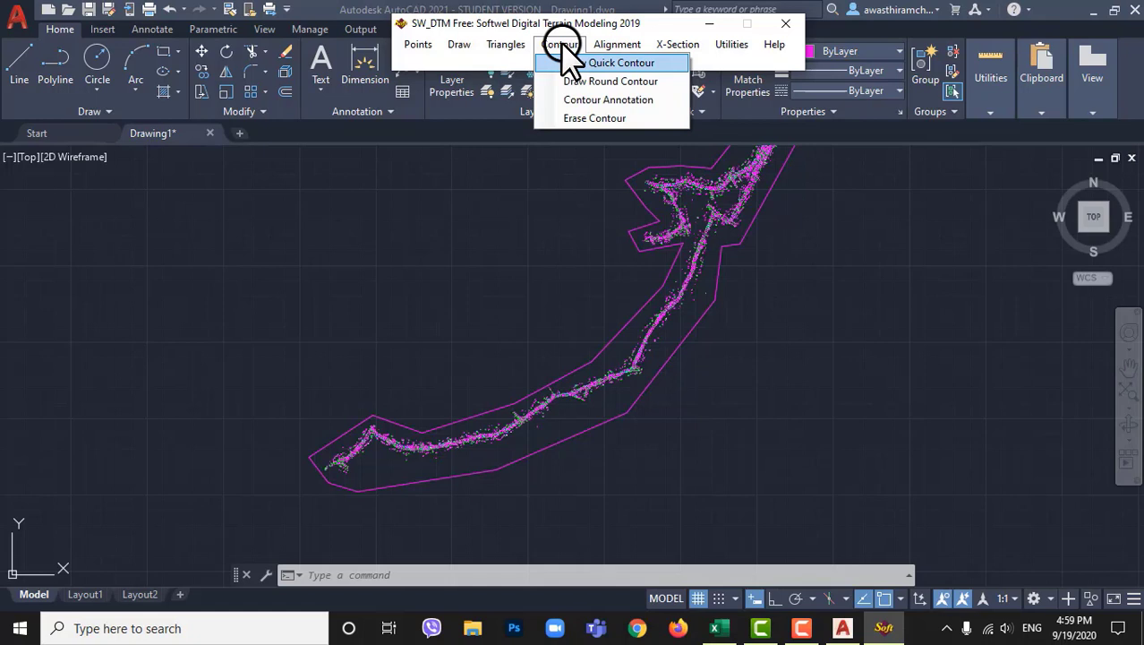
{"action": "key", "text": "Down"}
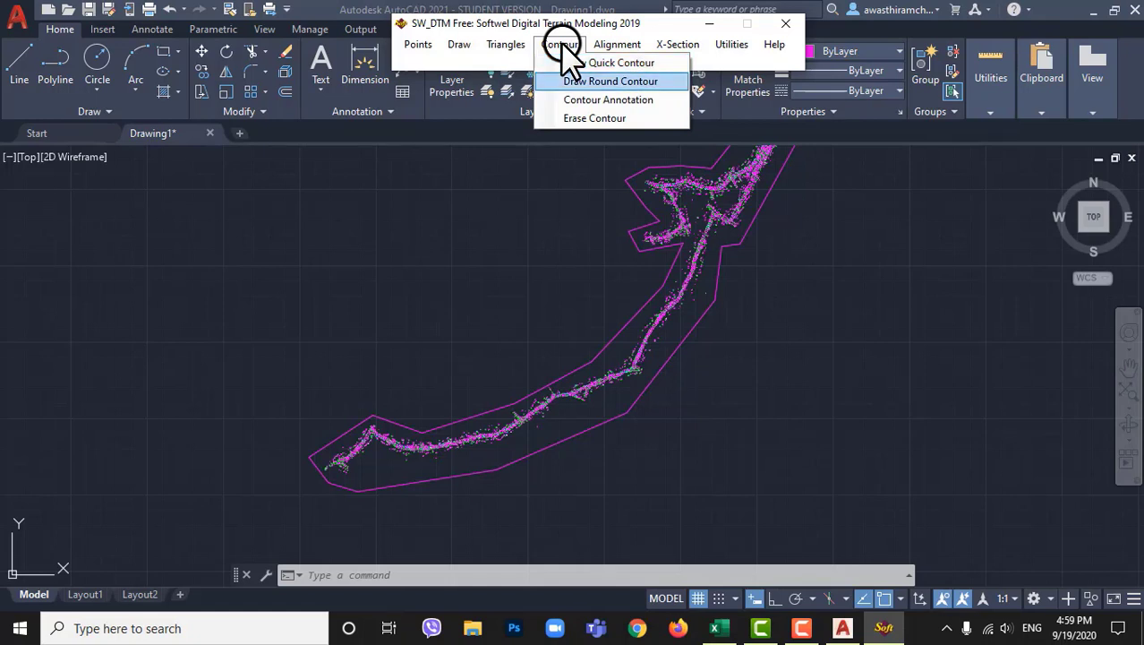
{"action": "left_click", "coordinate": [593, 83]}
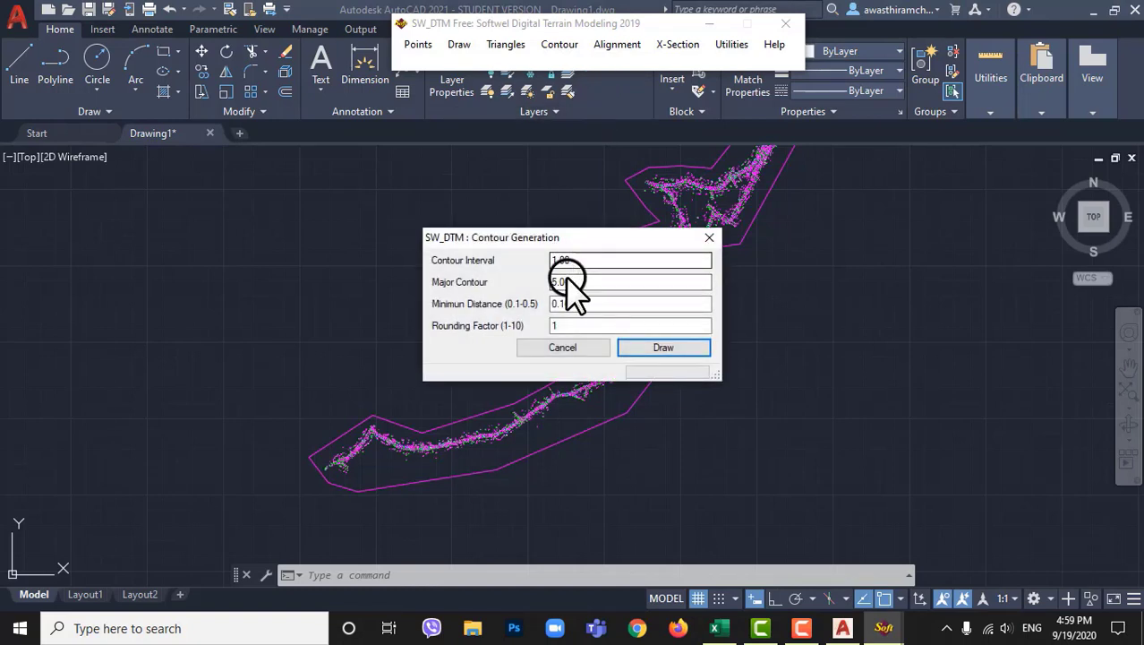
{"action": "left_click", "coordinate": [567, 281]}
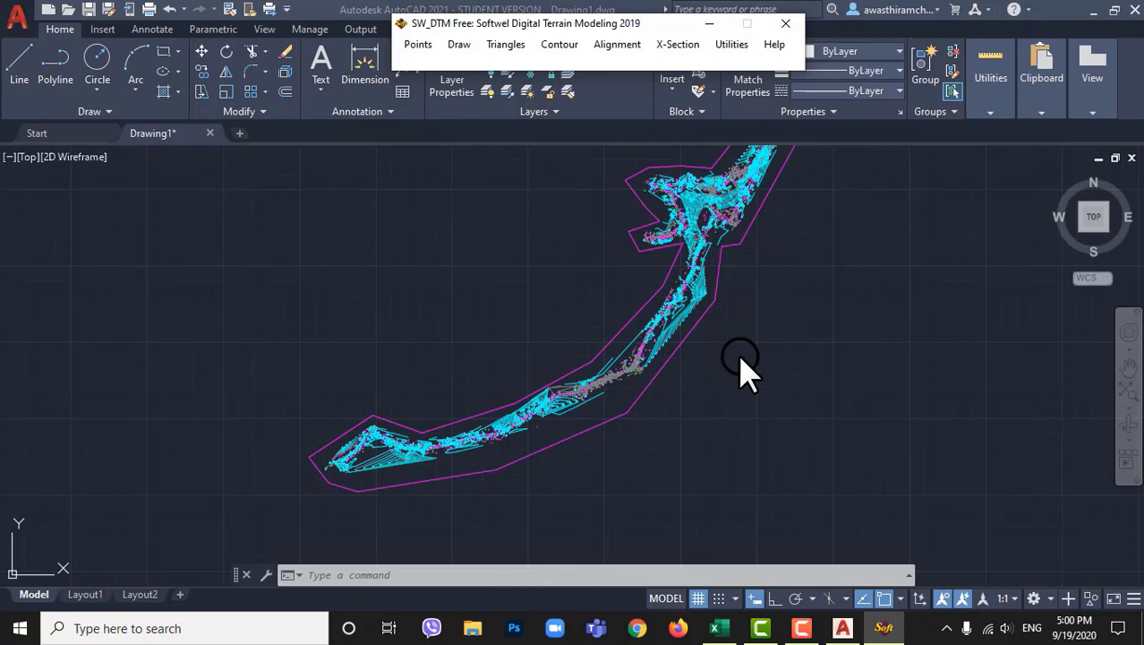
- Examine the generated contours along the southwest stretch and around the western branches of the survey points
{"action": "scroll", "coordinate": [741, 364], "scroll_direction": "up", "scroll_amount": 5}
{"action": "scroll", "coordinate": [741, 364], "scroll_direction": "up", "scroll_amount": 2}
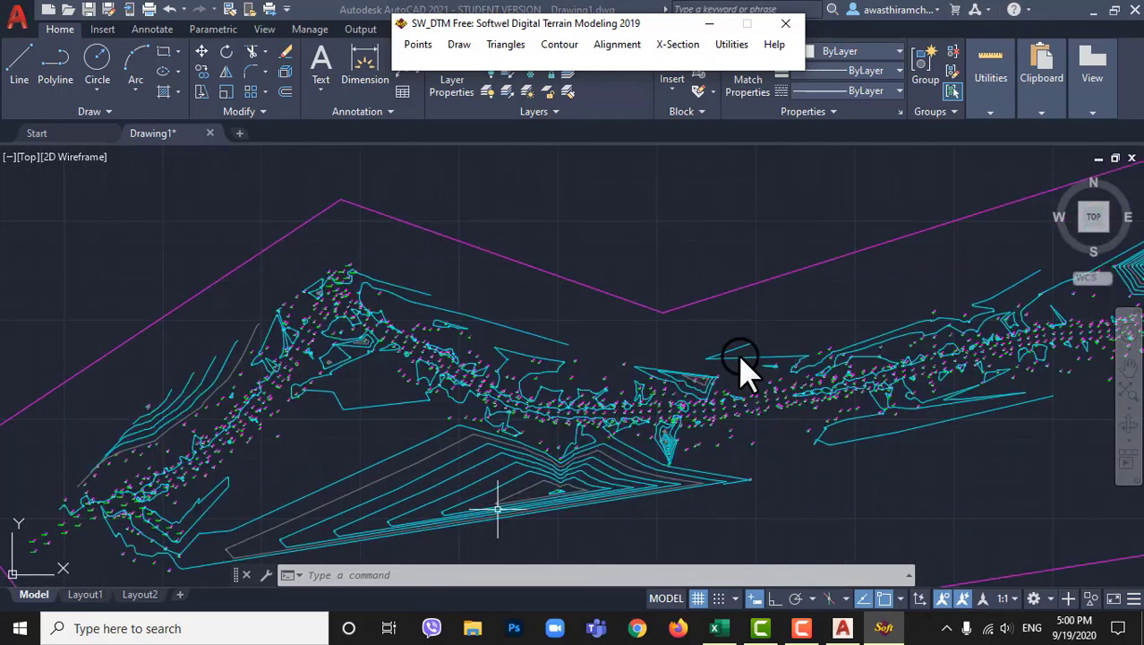
{"action": "scroll", "coordinate": [536, 398], "scroll_direction": "up", "scroll_amount": 3}
{"action": "scroll", "coordinate": [196, 450], "scroll_direction": "down", "scroll_amount": 8}
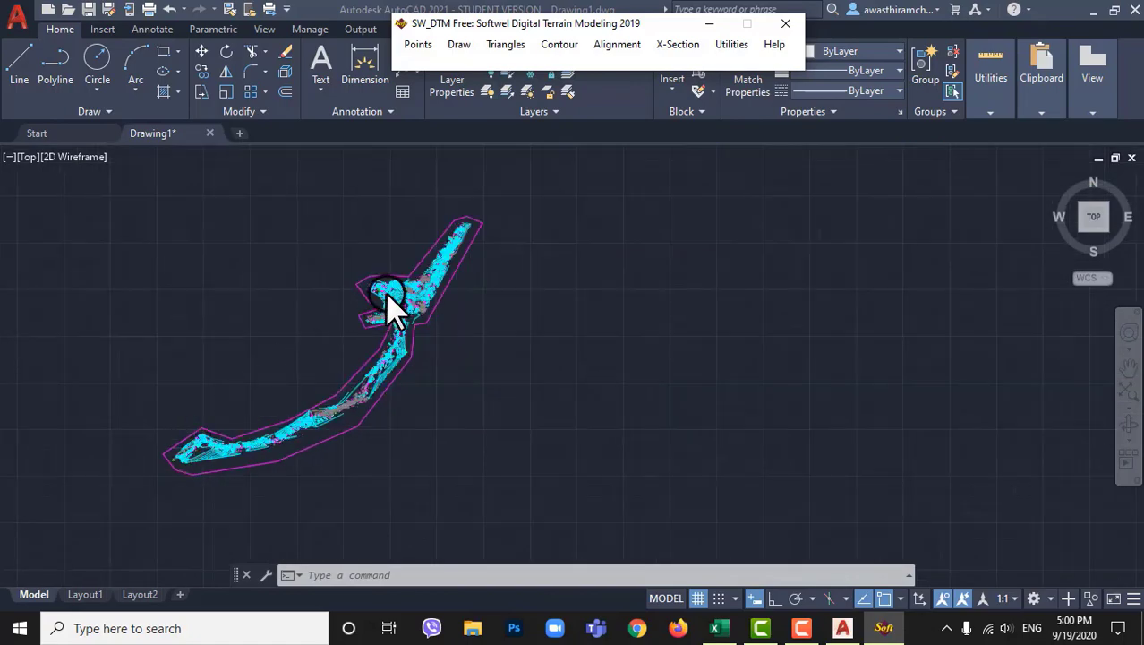
{"action": "scroll", "coordinate": [385, 291], "scroll_direction": "up", "scroll_amount": 8}
{"action": "scroll", "coordinate": [508, 272], "scroll_direction": "down", "scroll_amount": 8}
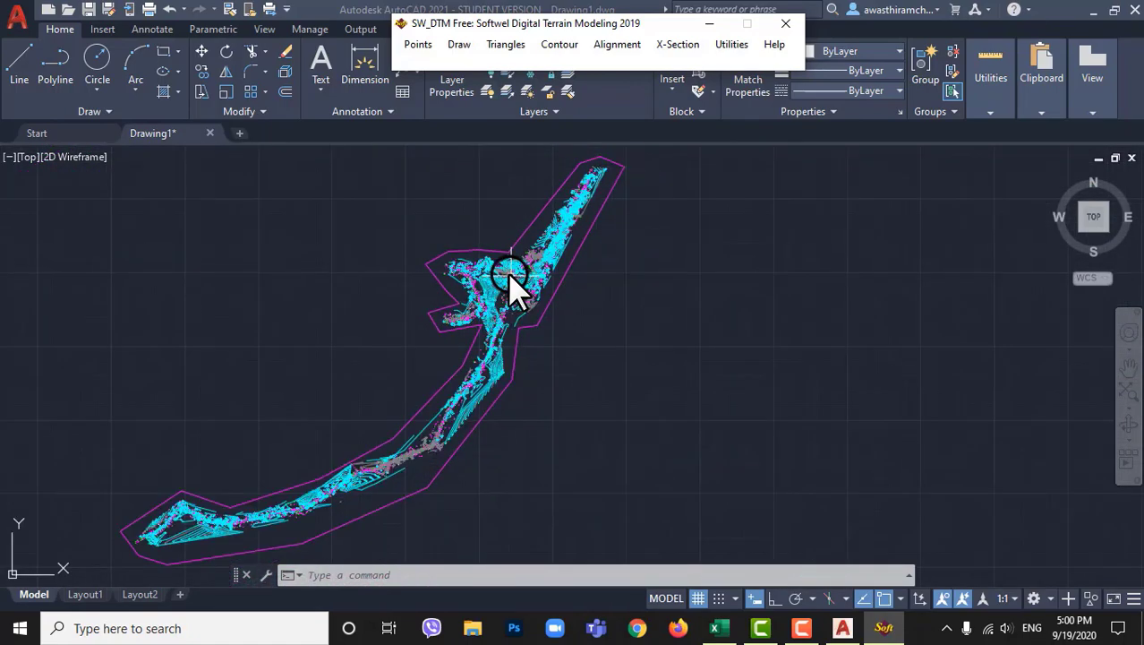
{"action": "scroll", "coordinate": [309, 496], "scroll_direction": "up", "scroll_amount": 3}
{"action": "scroll", "coordinate": [491, 430], "scroll_direction": "down", "scroll_amount": 3}
{"action": "scroll", "coordinate": [541, 257], "scroll_direction": "up", "scroll_amount": 8}
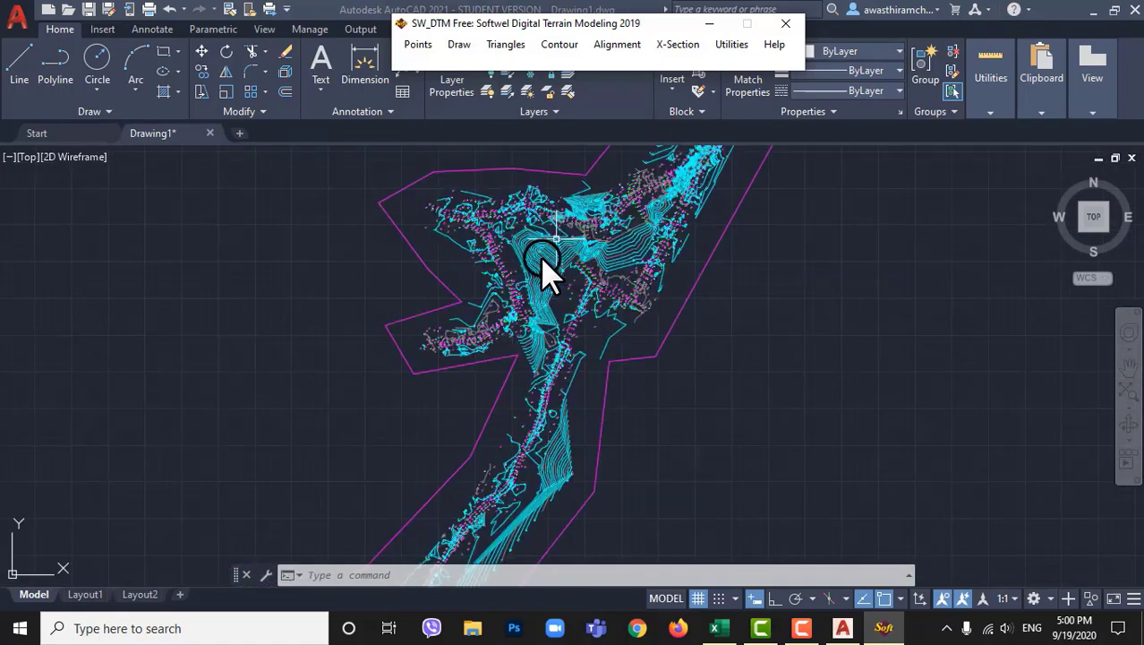
{"action": "scroll", "coordinate": [658, 265], "scroll_direction": "down", "scroll_amount": 7}
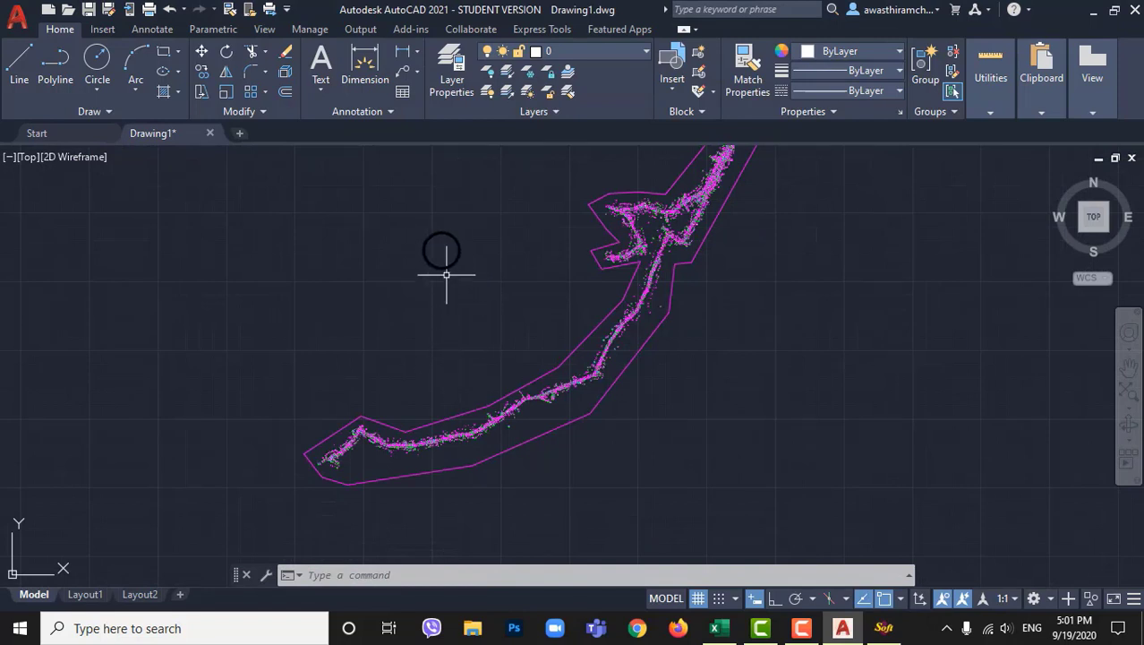
- Check the point codes in the Excel file, find CL in the entire AutoCAD drawing with results listed, and select all matching objects
{"action": "left_click", "coordinate": [715, 628]}
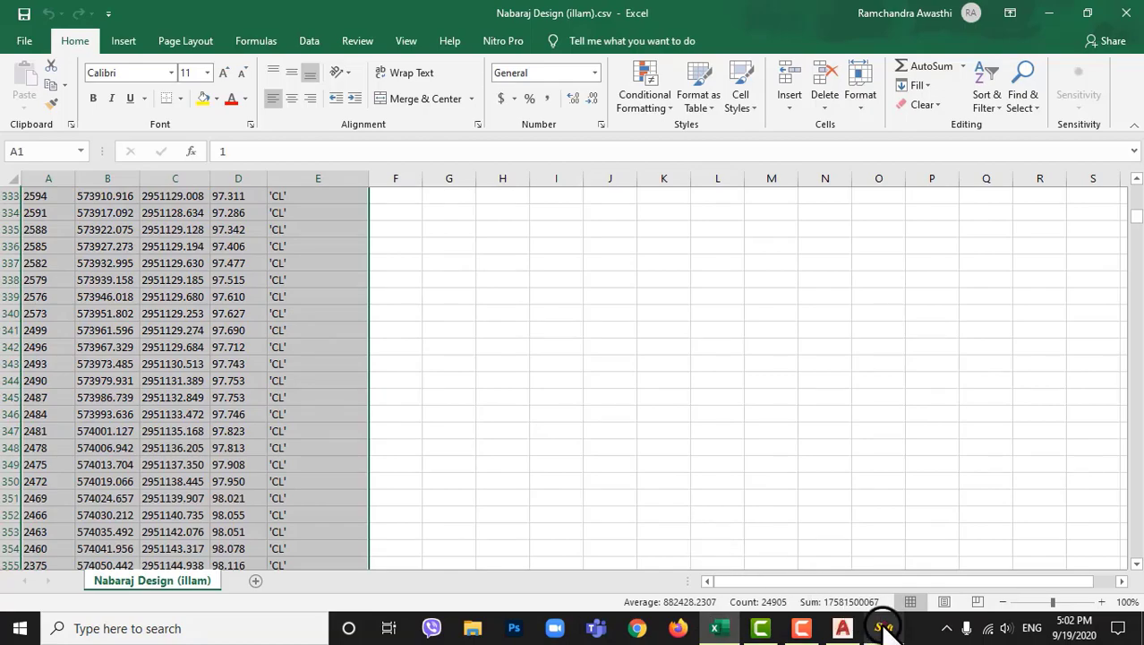
{"action": "left_click", "coordinate": [842, 628]}
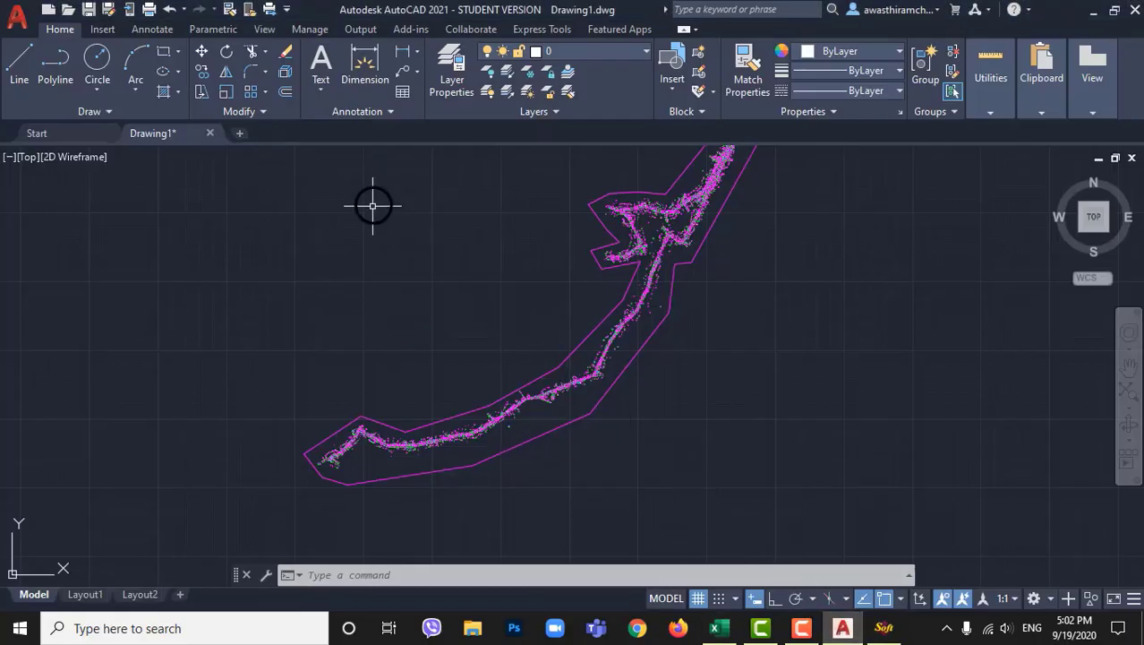
{"action": "right_click", "coordinate": [373, 205]}
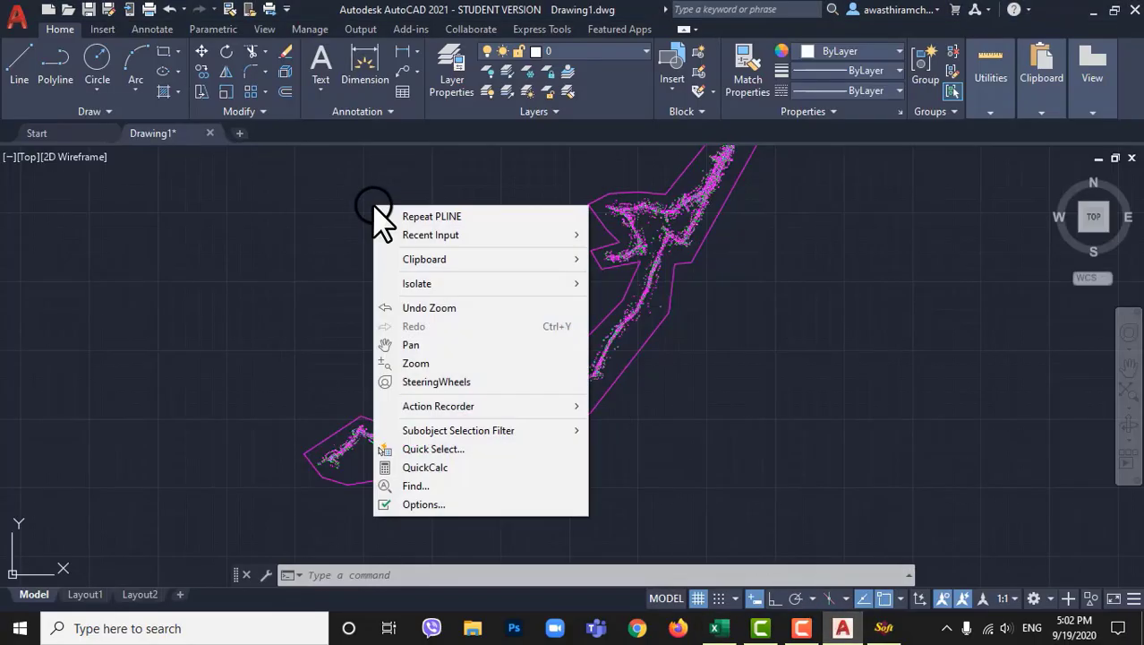
{"action": "left_click", "coordinate": [425, 482]}
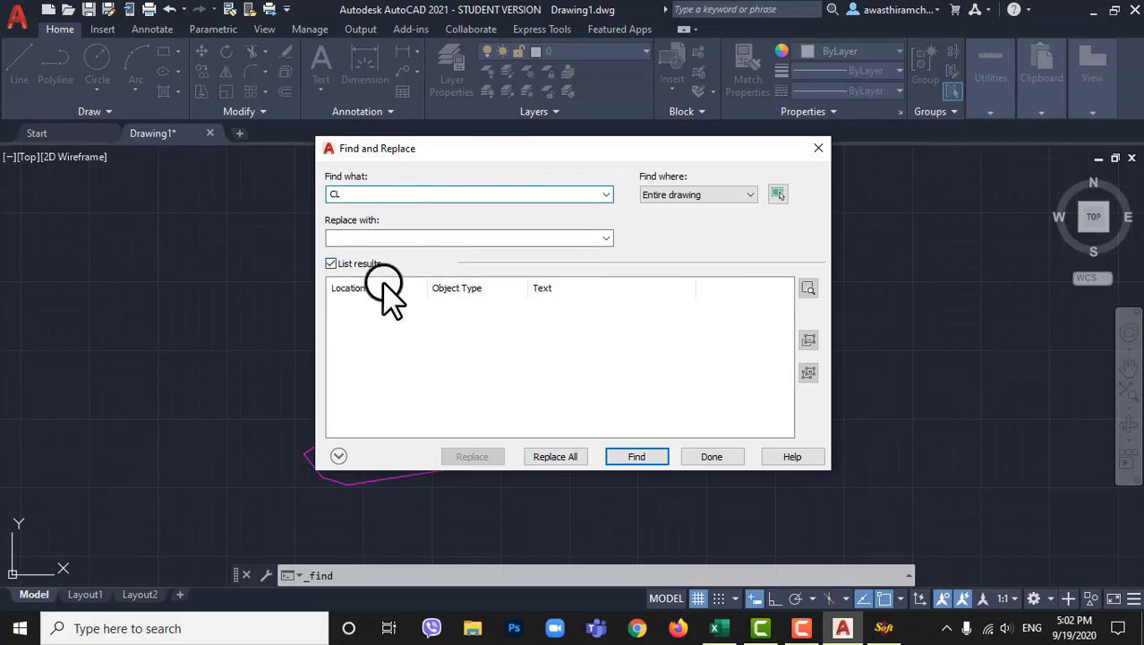
{"action": "left_click", "coordinate": [639, 456]}
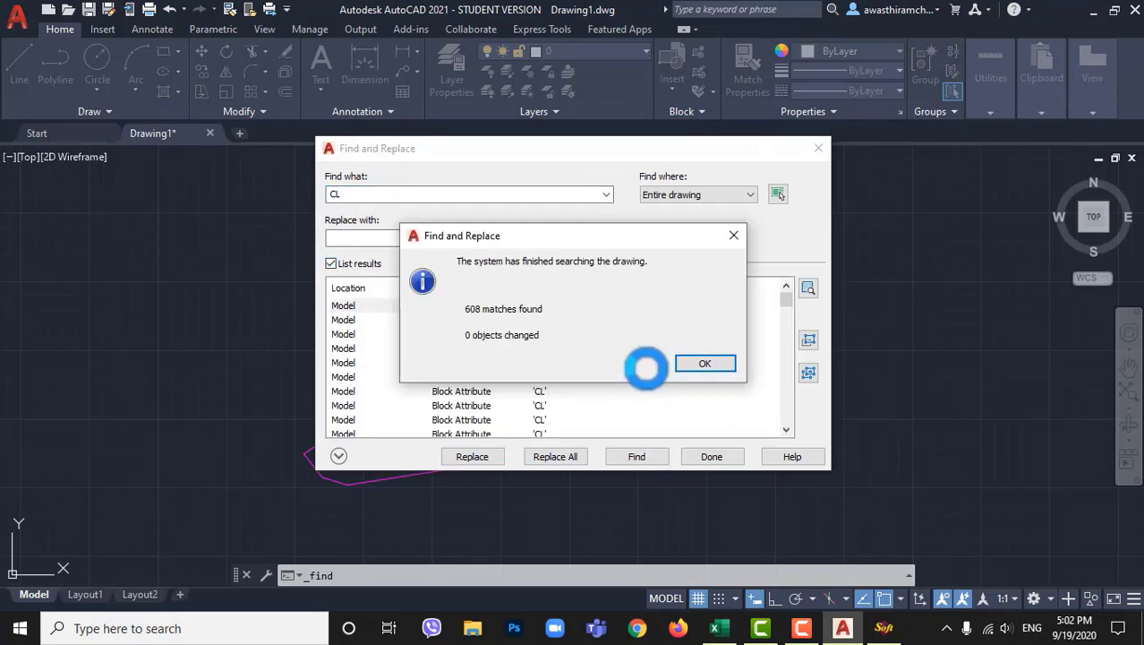
{"action": "left_click", "coordinate": [695, 367]}
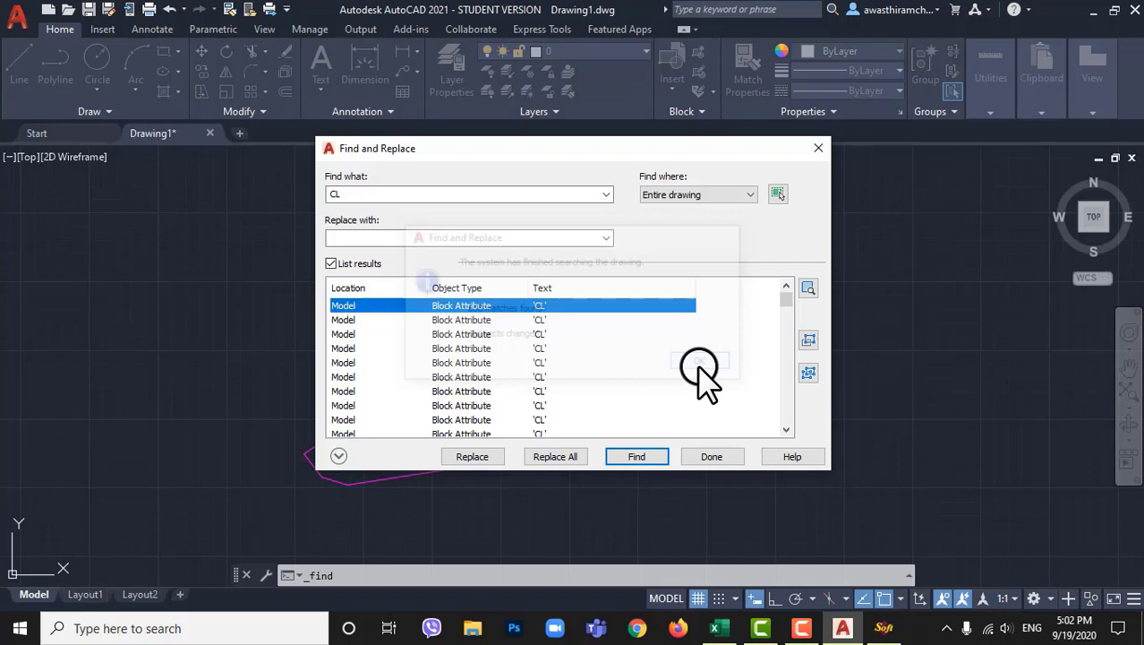
{"action": "left_click", "coordinate": [809, 374]}
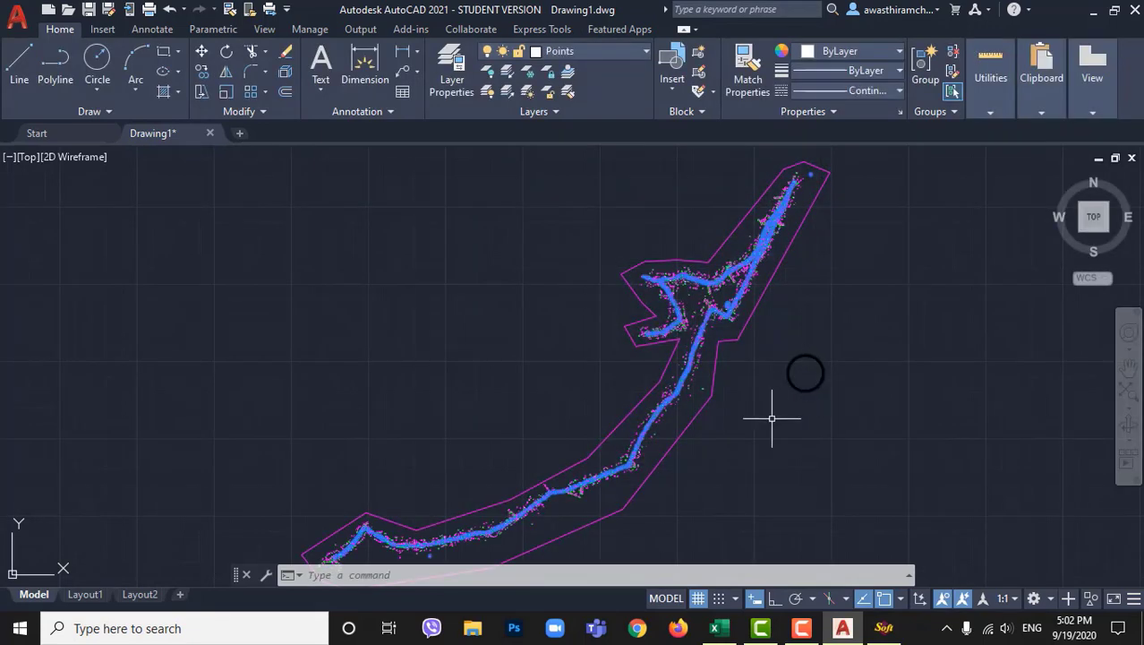
- Inspect the selected CL points along the survey strip and isolate them in the drawing
{"action": "scroll", "coordinate": [613, 466], "scroll_direction": "up", "scroll_amount": 10}
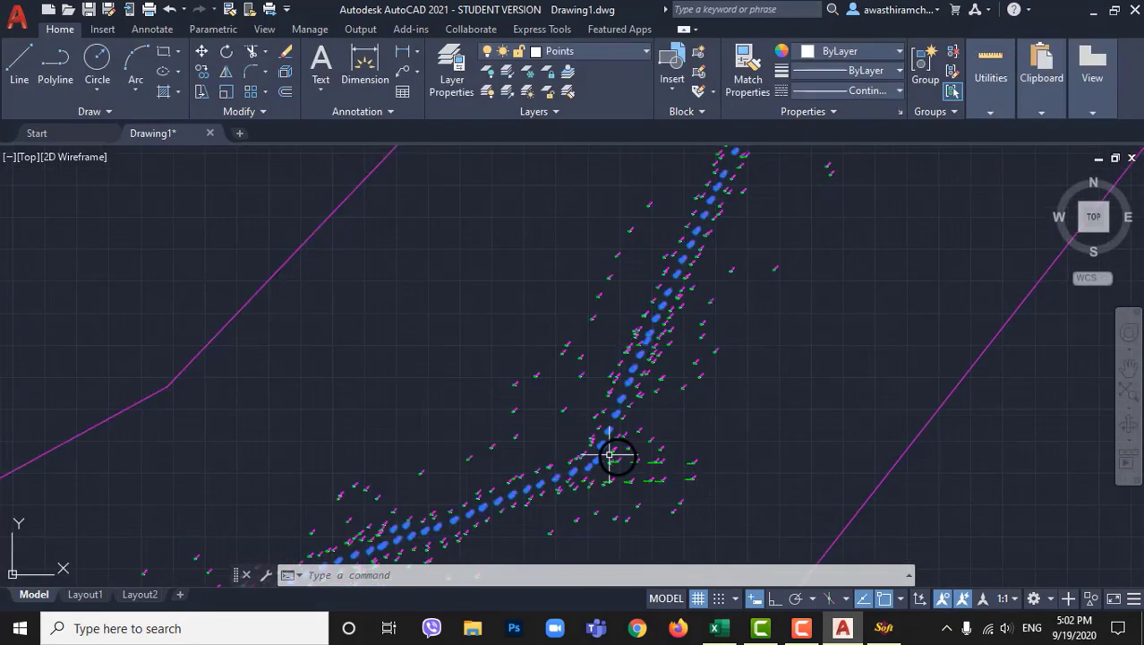
{"action": "scroll", "coordinate": [545, 439], "scroll_direction": "down", "scroll_amount": 5}
{"action": "scroll", "coordinate": [577, 378], "scroll_direction": "up", "scroll_amount": 7}
{"action": "scroll", "coordinate": [595, 366], "scroll_direction": "up", "scroll_amount": 2}
{"action": "scroll", "coordinate": [595, 363], "scroll_direction": "down", "scroll_amount": 8}
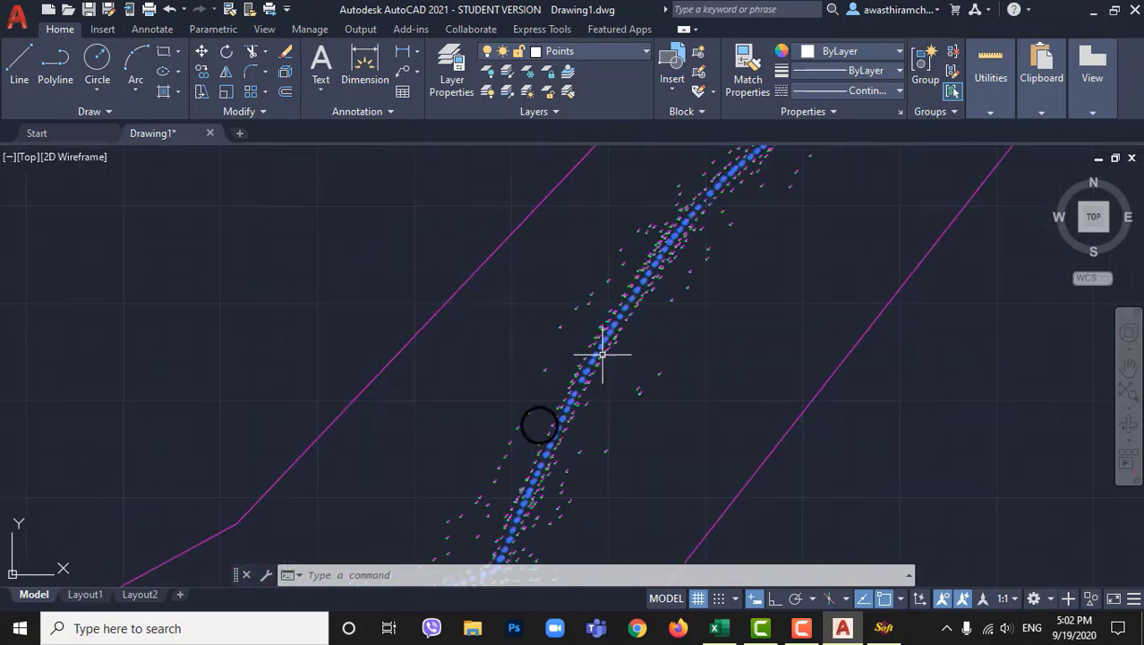
{"action": "scroll", "coordinate": [526, 442], "scroll_direction": "down", "scroll_amount": 3}
{"action": "scroll", "coordinate": [493, 397], "scroll_direction": "up", "scroll_amount": 2}
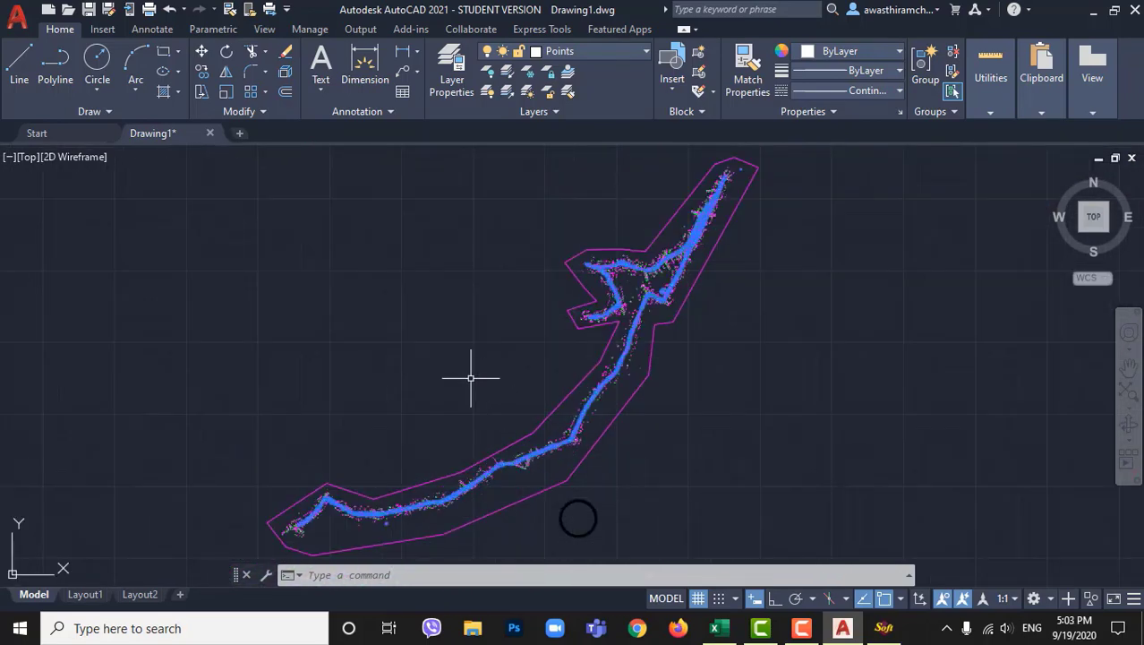
{"action": "right_click", "coordinate": [423, 248]}
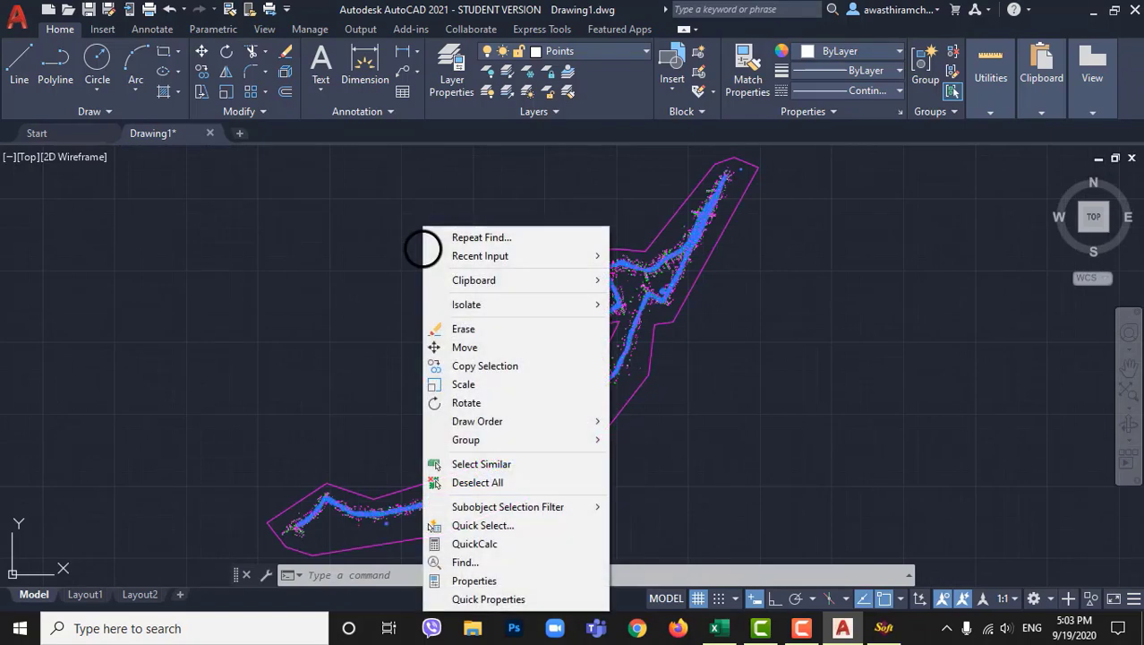
{"action": "mouse_move", "coordinate": [475, 304]}
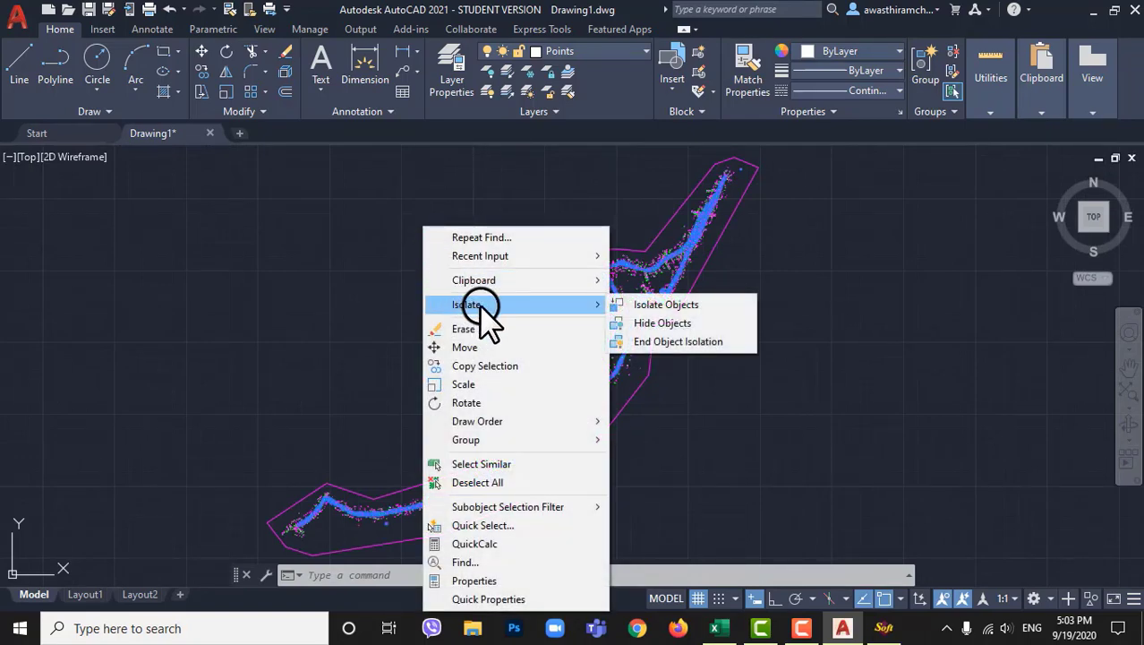
{"action": "left_click", "coordinate": [661, 305]}
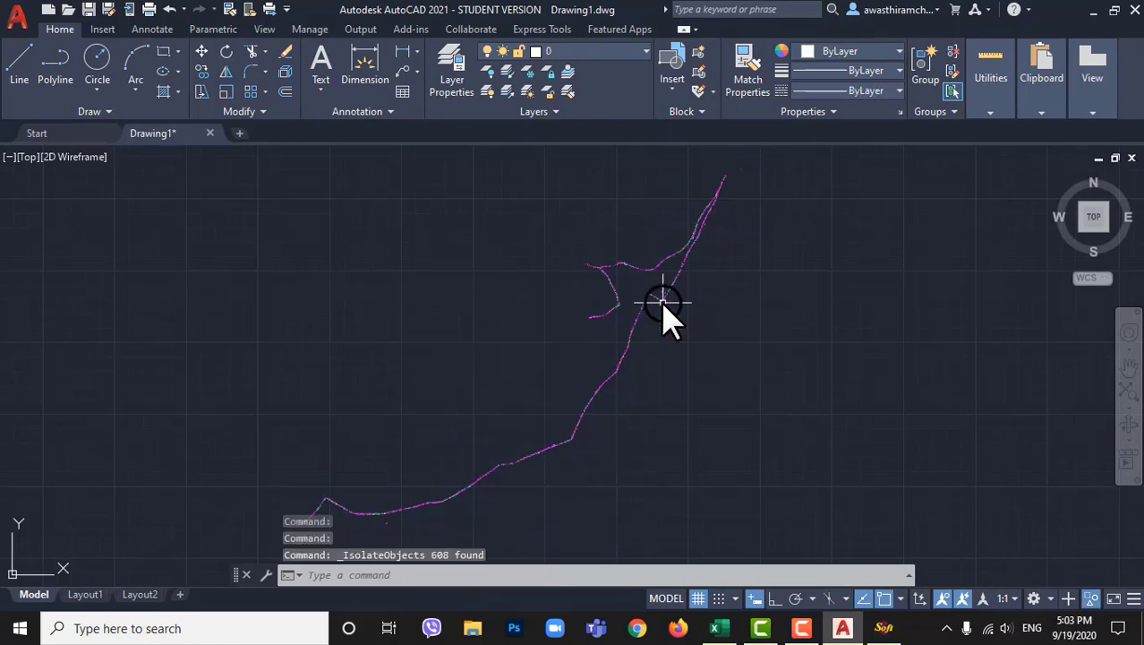
- Start SW_DTM's alignment polyline at the southwesternmost CL point and trace it northeast through the first CL points
{"action": "scroll", "coordinate": [637, 243], "scroll_direction": "down", "scroll_amount": 2}
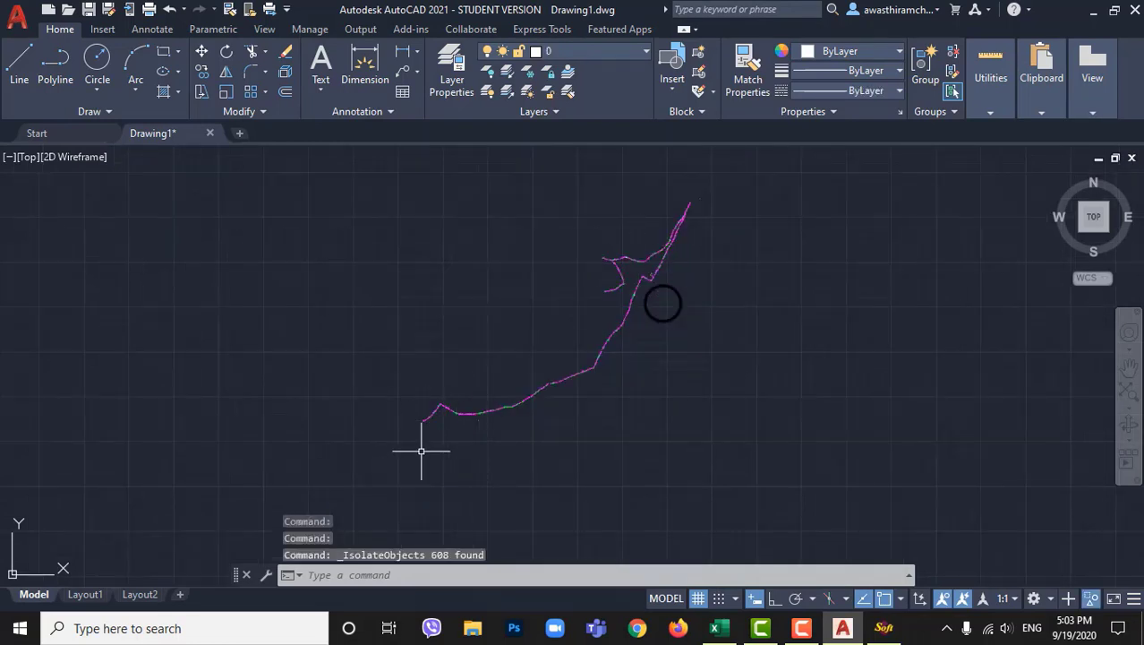
{"action": "scroll", "coordinate": [439, 412], "scroll_direction": "up", "scroll_amount": 3}
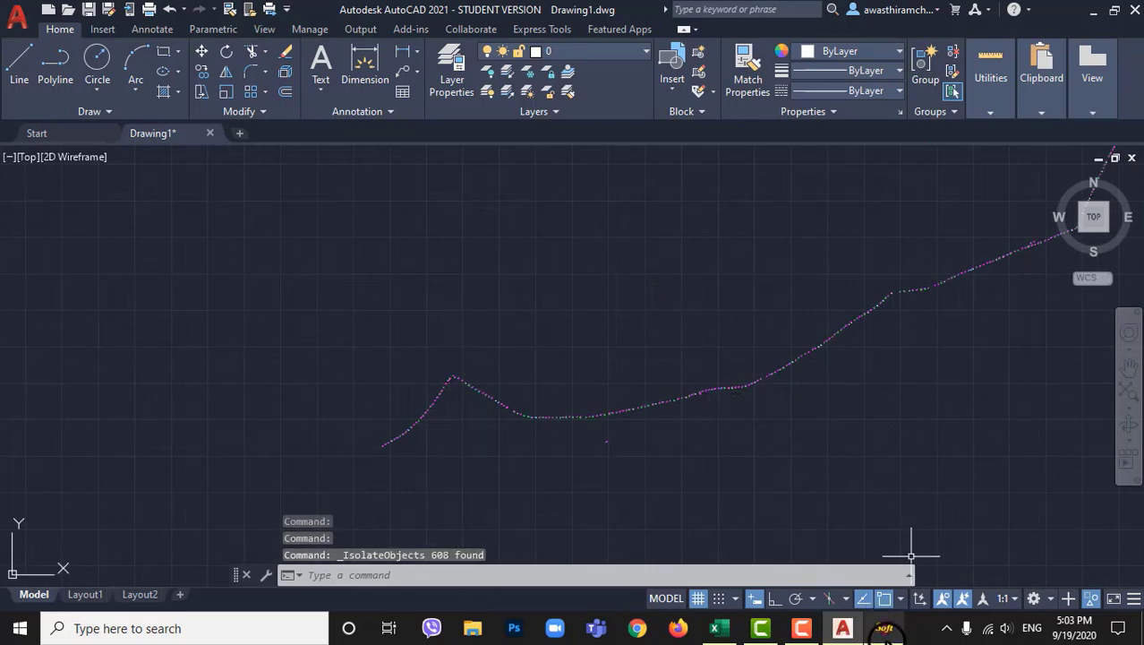
{"action": "left_click", "coordinate": [886, 629]}
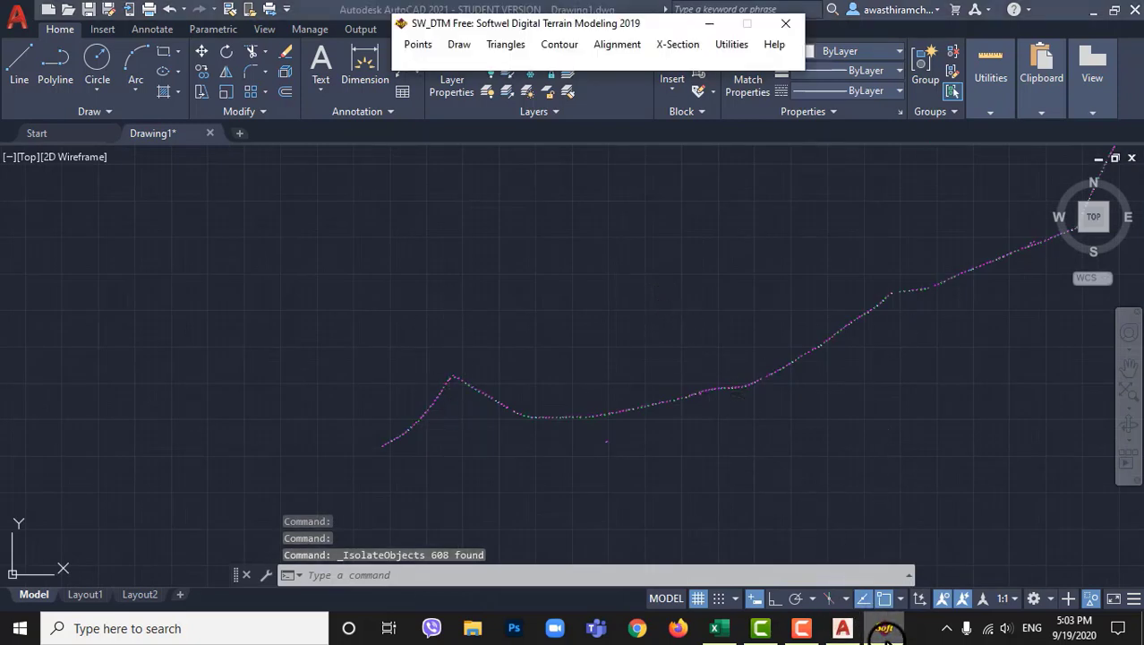
{"action": "left_click", "coordinate": [601, 45]}
{"action": "left_click", "coordinate": [622, 63]}
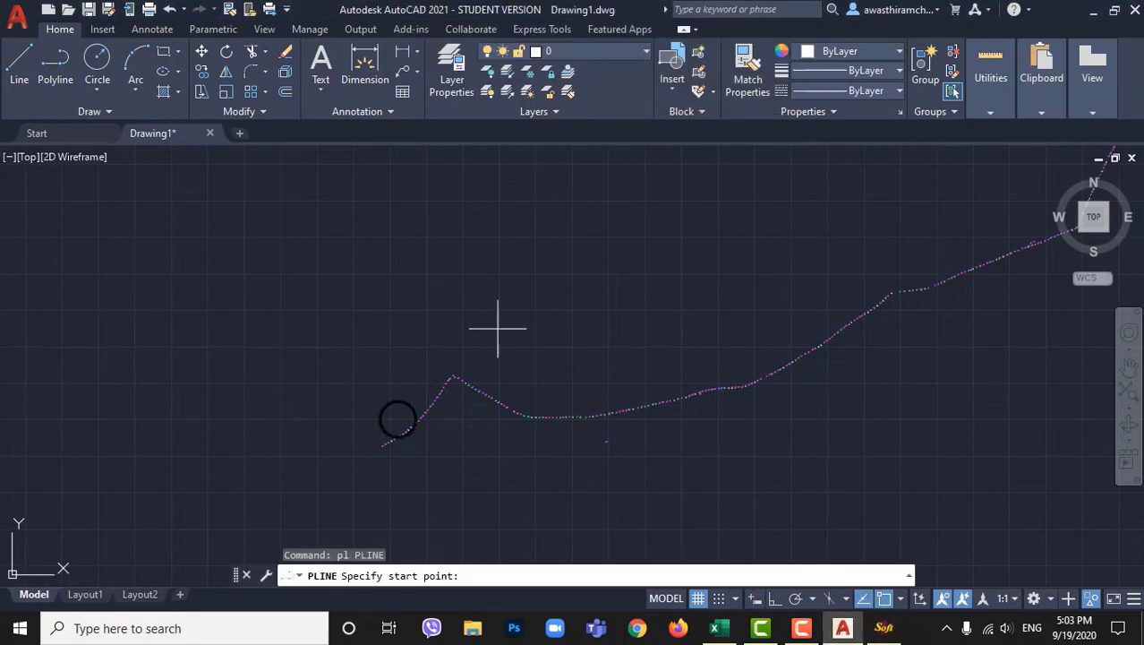
{"action": "scroll", "coordinate": [377, 453], "scroll_direction": "up", "scroll_amount": 3}
{"action": "scroll", "coordinate": [325, 436], "scroll_direction": "up", "scroll_amount": 2}
{"action": "left_click", "coordinate": [337, 403]}
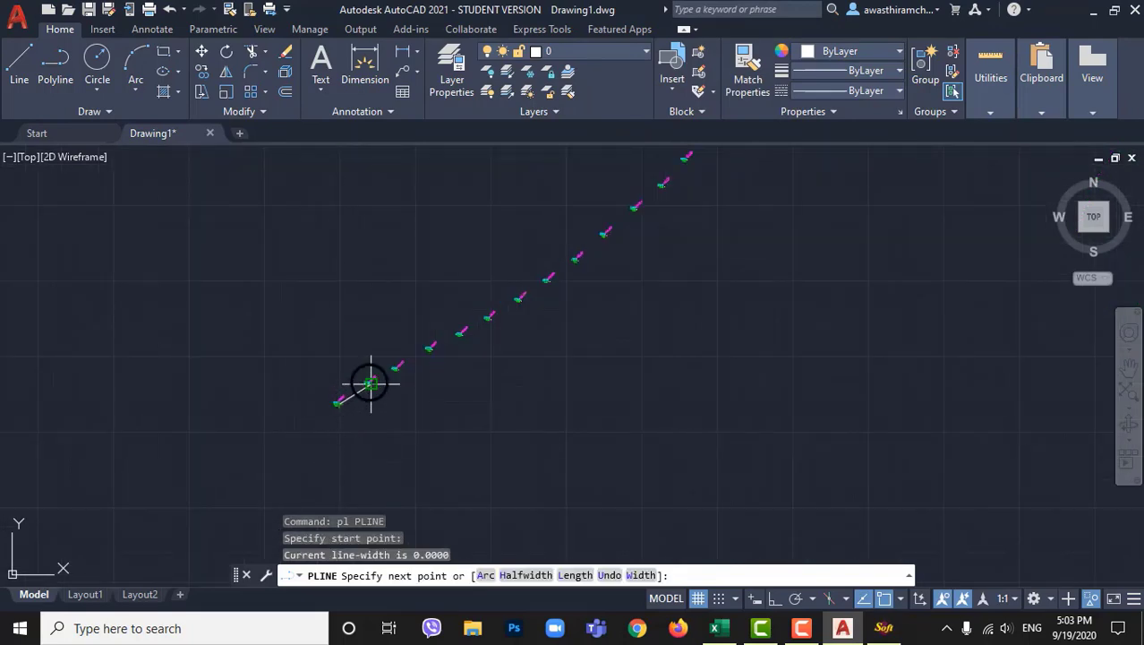
{"action": "left_click", "coordinate": [369, 383]}
{"action": "left_click", "coordinate": [397, 368]}
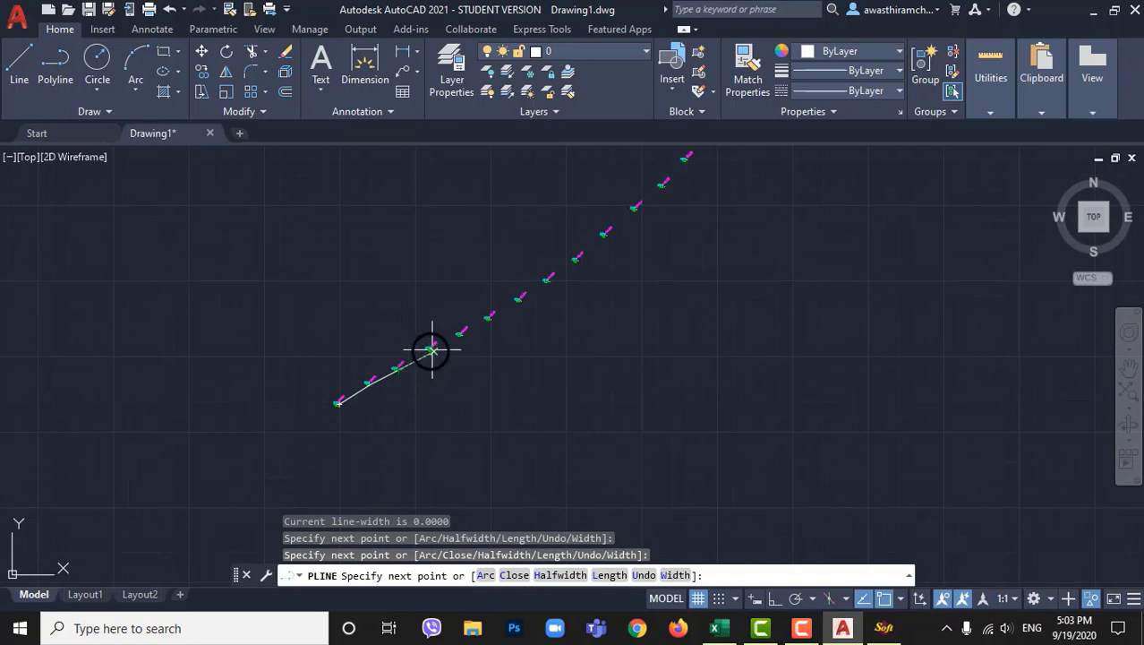
{"action": "left_click", "coordinate": [432, 350]}
{"action": "left_click", "coordinate": [460, 333]}
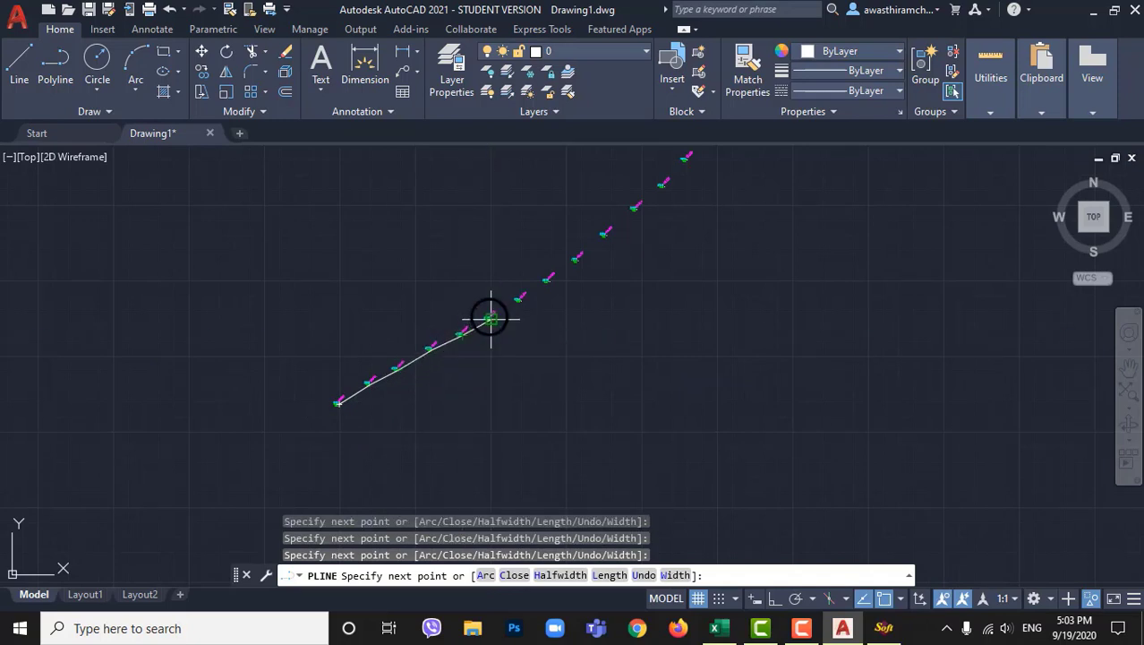
{"action": "left_click", "coordinate": [578, 261]}
- Extend the alignment polyline point by point northeast up to the first sharp bend in the CL strip
{"action": "scroll", "coordinate": [340, 422], "scroll_direction": "down", "scroll_amount": 2}
{"action": "scroll", "coordinate": [518, 298], "scroll_direction": "up", "scroll_amount": 4}
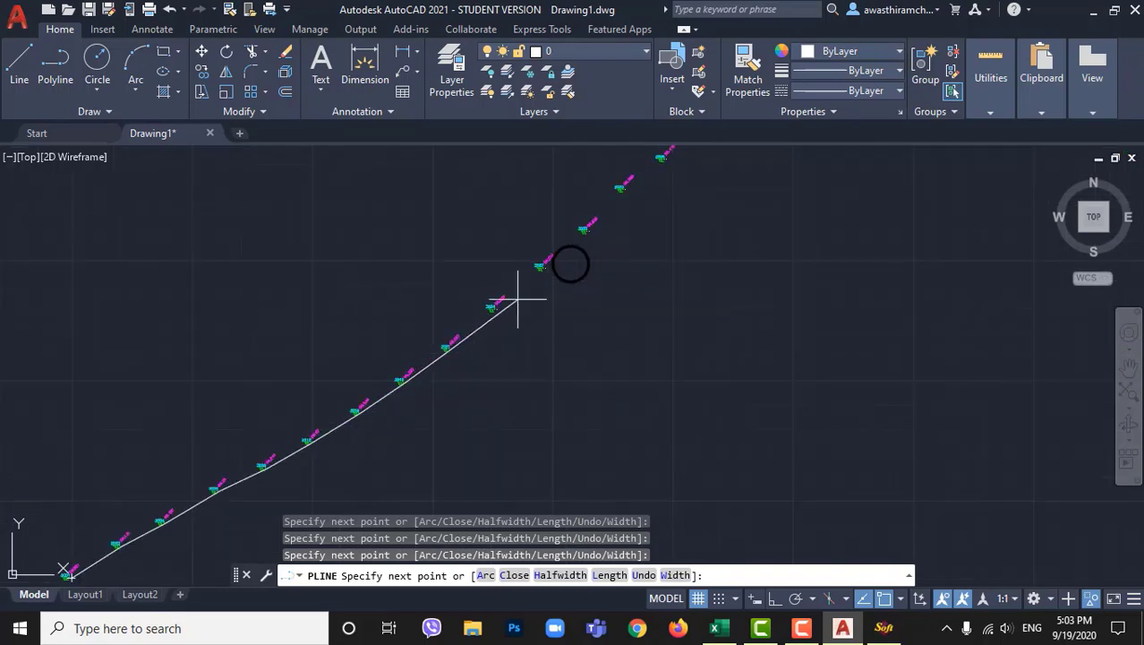
{"action": "left_click", "coordinate": [454, 348]}
{"action": "left_click", "coordinate": [499, 311]}
{"action": "left_click", "coordinate": [545, 267]}
{"action": "left_click", "coordinate": [588, 231]}
{"action": "left_click", "coordinate": [570, 275]}
{"action": "left_click", "coordinate": [607, 240]}
{"action": "left_click", "coordinate": [644, 199]}
{"action": "scroll", "coordinate": [682, 168], "scroll_direction": "up", "scroll_amount": 3}
{"action": "left_click", "coordinate": [498, 322]}
{"action": "left_click", "coordinate": [597, 168]}
{"action": "left_click", "coordinate": [529, 220]}
{"action": "scroll", "coordinate": [529, 219], "scroll_direction": "down", "scroll_amount": 3}
{"action": "left_click", "coordinate": [499, 319]}
{"action": "left_click", "coordinate": [545, 271]}
- Trace the alignment polyline southeast from the sharp bend through the descending row of CL points
{"action": "left_click", "coordinate": [586, 316]}
{"action": "left_click", "coordinate": [679, 341]}
{"action": "left_click", "coordinate": [772, 405]}
{"action": "left_click", "coordinate": [860, 458]}
{"action": "left_click", "coordinate": [948, 513]}
{"action": "left_click", "coordinate": [1039, 576]}
{"action": "left_click", "coordinate": [621, 367]}
{"action": "left_click", "coordinate": [754, 443]}
{"action": "left_click", "coordinate": [895, 519]}
{"action": "left_click", "coordinate": [624, 344]}
{"action": "left_click", "coordinate": [652, 345]}
{"action": "left_click", "coordinate": [768, 409]}
{"action": "left_click", "coordinate": [871, 479]}
{"action": "left_click", "coordinate": [986, 556]}
{"action": "scroll", "coordinate": [531, 255], "scroll_direction": "down", "scroll_amount": 4}
{"action": "scroll", "coordinate": [720, 372], "scroll_direction": "up", "scroll_amount": 3}
{"action": "left_click", "coordinate": [628, 330]}
{"action": "left_click", "coordinate": [764, 400]}
{"action": "left_click", "coordinate": [883, 445]}
- Carry the alignment polyline eastward through the CL points of the nearly level stretch
{"action": "scroll", "coordinate": [797, 344], "scroll_direction": "up", "scroll_amount": 4}
{"action": "left_click", "coordinate": [434, 261]}
{"action": "left_click", "coordinate": [550, 254]}
{"action": "left_click", "coordinate": [698, 264]}
{"action": "left_click", "coordinate": [395, 281]}
{"action": "left_click", "coordinate": [646, 272]}
{"action": "left_click", "coordinate": [786, 281]}
{"action": "left_click", "coordinate": [493, 311]}
{"action": "left_click", "coordinate": [754, 284]}
{"action": "left_click", "coordinate": [899, 264]}
{"action": "left_click", "coordinate": [863, 286]}
{"action": "scroll", "coordinate": [291, 384], "scroll_direction": "down", "scroll_amount": 4}
{"action": "scroll", "coordinate": [394, 362], "scroll_direction": "up", "scroll_amount": 4}
{"action": "left_click", "coordinate": [439, 336]}
{"action": "left_click", "coordinate": [799, 256]}
{"action": "left_click", "coordinate": [944, 229]}
- Continue the alignment polyline through the CL points numbered 2375, 2372, 2369, 2366, 2363 and 2360
{"action": "scroll", "coordinate": [381, 358], "scroll_direction": "down", "scroll_amount": 5}
{"action": "scroll", "coordinate": [599, 317], "scroll_direction": "up", "scroll_amount": 5}
{"action": "left_click", "coordinate": [329, 342]}
{"action": "left_click", "coordinate": [478, 305]}
{"action": "left_click", "coordinate": [594, 291]}
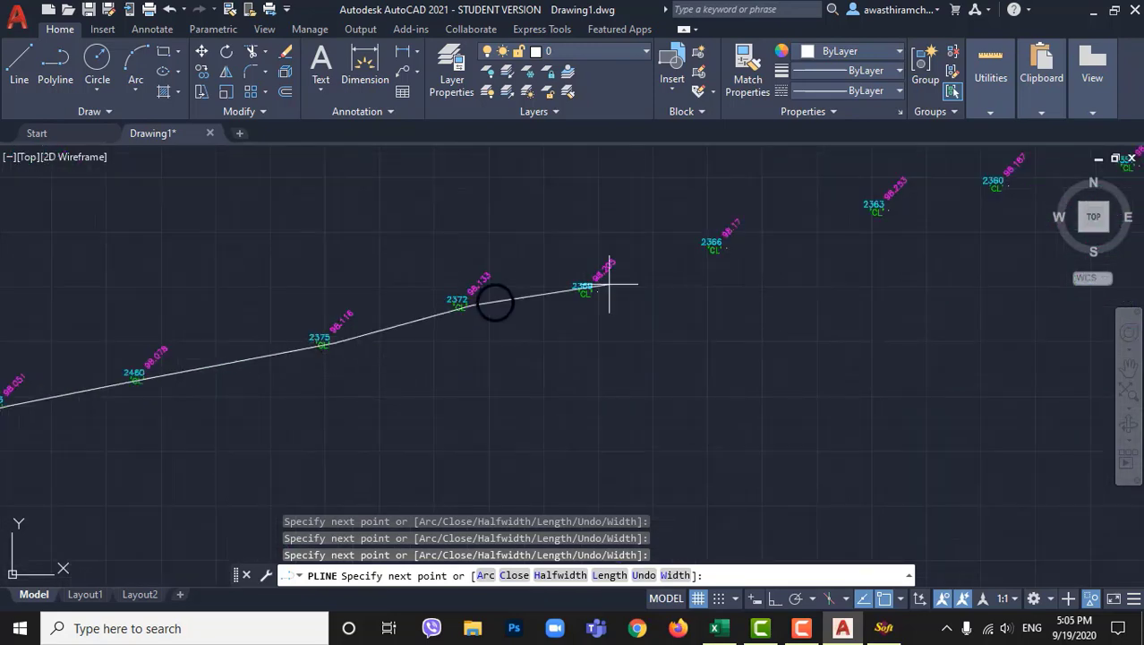
{"action": "left_click", "coordinate": [722, 247]}
{"action": "left_click", "coordinate": [882, 204]}
{"action": "left_click", "coordinate": [1002, 183]}
- Extend the alignment polyline northeast through the steadily rising CL points beyond points 1887 and 2031
{"action": "scroll", "coordinate": [639, 268], "scroll_direction": "up", "scroll_amount": 8}
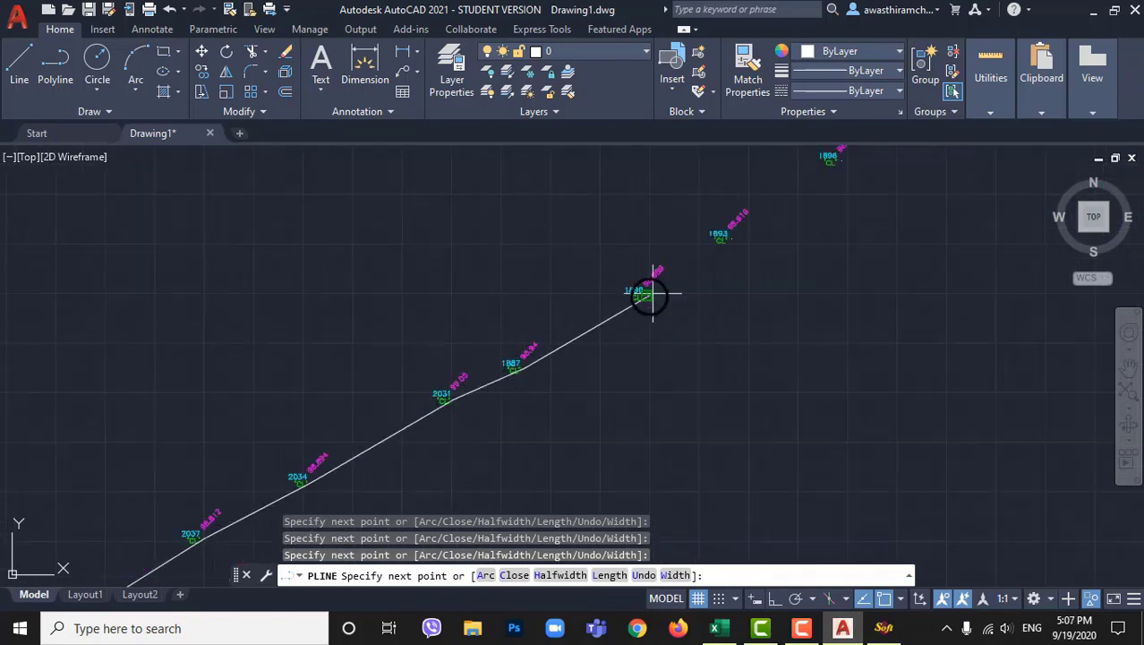
{"action": "scroll", "coordinate": [591, 341], "scroll_direction": "down", "scroll_amount": 2}
{"action": "left_click", "coordinate": [455, 414]}
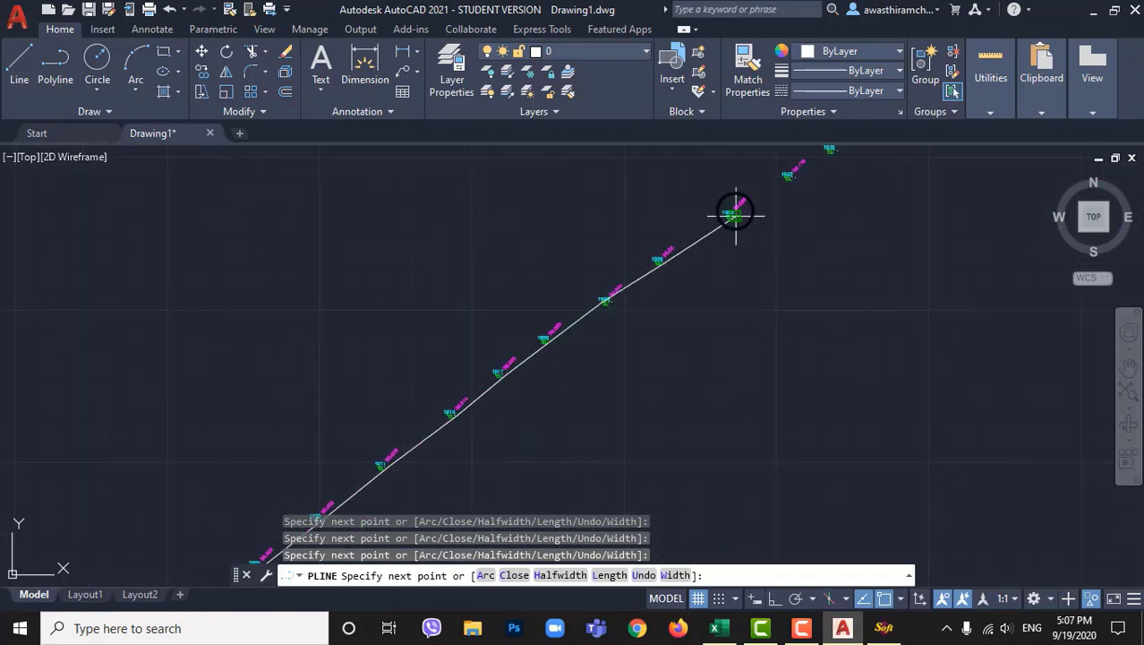
{"action": "scroll", "coordinate": [765, 201], "scroll_direction": "down", "scroll_amount": 2}
{"action": "left_click", "coordinate": [578, 350]}
{"action": "left_click", "coordinate": [652, 302]}
{"action": "left_click", "coordinate": [737, 244]}
{"action": "left_click", "coordinate": [776, 219]}
{"action": "left_click", "coordinate": [814, 182]}
{"action": "left_click", "coordinate": [851, 152]}
{"action": "middle_click_drag", "start_coordinate": [834, 161], "coordinate": [476, 392]}
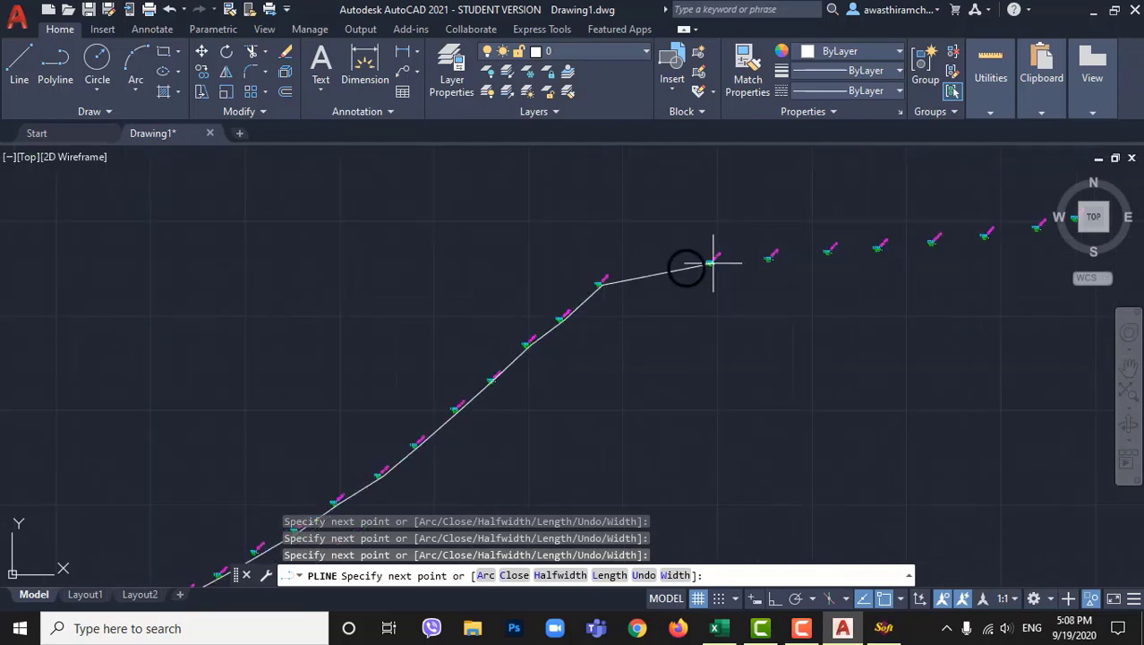
- Carry the alignment polyline eastward from the bend through the first CL points of the gently rising row
{"action": "left_click", "coordinate": [713, 263]}
{"action": "left_click", "coordinate": [772, 260]}
{"action": "left_click", "coordinate": [828, 252]}
{"action": "scroll", "coordinate": [1031, 229], "scroll_direction": "down", "scroll_amount": 4}
{"action": "middle_click_drag", "start_coordinate": [1032, 229], "coordinate": [524, 382]}
- Undo the last three polyline vertices and pick the following vertices on the CL points of the gently rising row
{"action": "scroll", "coordinate": [593, 364], "scroll_direction": "up", "scroll_amount": 5}
{"action": "key", "text": "ctrl+z"}
{"action": "key", "text": "ctrl+z"}
{"action": "scroll", "coordinate": [626, 340], "scroll_direction": "up", "scroll_amount": 2}
{"action": "key", "text": "ctrl+z"}
{"action": "left_click", "coordinate": [576, 351]}
{"action": "left_click", "coordinate": [678, 303]}
- Add three more alignment vertices on successive CL points along the row heading east-northeast
{"action": "scroll", "coordinate": [792, 257], "scroll_direction": "up", "scroll_amount": 5}
{"action": "left_click", "coordinate": [797, 258]}
{"action": "scroll", "coordinate": [797, 258], "scroll_direction": "down", "scroll_amount": 6}
{"action": "scroll", "coordinate": [618, 296], "scroll_direction": "up", "scroll_amount": 4}
{"action": "left_click", "coordinate": [624, 291]}
{"action": "middle_click_drag", "start_coordinate": [1007, 167], "coordinate": [394, 345]}
{"action": "left_click", "coordinate": [524, 287]}
- Continue the alignment polyline through four further CL points of the strip, following its rise northeast
{"action": "middle_click_drag", "start_coordinate": [769, 179], "coordinate": [286, 401]}
{"action": "left_click", "coordinate": [480, 332]}
{"action": "middle_click_drag", "start_coordinate": [820, 191], "coordinate": [294, 386]}
{"action": "left_click", "coordinate": [457, 329]}
{"action": "left_click", "coordinate": [759, 192]}
{"action": "left_click", "coordinate": [494, 258]}
{"action": "scroll", "coordinate": [495, 258], "scroll_direction": "down", "scroll_amount": 6}
{"action": "scroll", "coordinate": [680, 273], "scroll_direction": "up", "scroll_amount": 5}
- Trace the alignment polyline through the closely spaced CL points of the long, evenly rising northeast stretch
{"action": "left_click", "coordinate": [713, 322]}
{"action": "scroll", "coordinate": [723, 320], "scroll_direction": "down", "scroll_amount": 4}
{"action": "left_click", "coordinate": [386, 352]}
{"action": "left_click", "coordinate": [504, 306]}
{"action": "left_click", "coordinate": [626, 266]}
{"action": "left_click", "coordinate": [690, 246]}
{"action": "left_click", "coordinate": [754, 216]}
{"action": "left_click", "coordinate": [822, 191]}
- Lengthen the alignment polyline point by point beyond the evenly rising stretch, keeping to the CL points
{"action": "middle_click_drag", "start_coordinate": [825, 192], "coordinate": [450, 311]}
{"action": "left_click", "coordinate": [569, 254]}
{"action": "left_click", "coordinate": [701, 203]}
{"action": "middle_click_drag", "start_coordinate": [756, 182], "coordinate": [368, 301]}
{"action": "left_click", "coordinate": [569, 248]}
{"action": "scroll", "coordinate": [459, 315], "scroll_direction": "up", "scroll_amount": 5}
{"action": "left_click", "coordinate": [466, 310]}
- Place two alignment vertices on the CL points where the strip changes direction
{"action": "scroll", "coordinate": [466, 311], "scroll_direction": "down", "scroll_amount": 3}
{"action": "scroll", "coordinate": [444, 317], "scroll_direction": "down", "scroll_amount": 3}
{"action": "left_click", "coordinate": [549, 173]}
{"action": "left_click", "coordinate": [536, 219]}
{"action": "middle_click_drag", "start_coordinate": [537, 219], "coordinate": [477, 352]}
- Run the alignment polyline southeast through the descending CL points
{"action": "scroll", "coordinate": [519, 294], "scroll_direction": "up", "scroll_amount": 5}
{"action": "left_click", "coordinate": [580, 248]}
{"action": "left_click", "coordinate": [683, 302]}
{"action": "scroll", "coordinate": [682, 302], "scroll_direction": "down", "scroll_amount": 5}
{"action": "middle_click_drag", "start_coordinate": [683, 302], "coordinate": [423, 280]}
{"action": "left_click", "coordinate": [453, 305]}
{"action": "left_click", "coordinate": [628, 400]}
- Turn the alignment polyline at the low point of the strip and trace it north-northeast through the climbing CL points
{"action": "left_click", "coordinate": [847, 504]}
{"action": "left_click", "coordinate": [890, 468]}
{"action": "left_click", "coordinate": [920, 415]}
{"action": "left_click", "coordinate": [954, 358]}
{"action": "left_click", "coordinate": [982, 310]}
{"action": "left_click", "coordinate": [1008, 263]}
{"action": "scroll", "coordinate": [621, 381], "scroll_direction": "down", "scroll_amount": 5}
- Undo the last two polyline vertices and re-pick the CL points up the steep north-northeast stretch
{"action": "key", "text": "ctrl+z"}
{"action": "key", "text": "ctrl+z"}
{"action": "left_click", "coordinate": [564, 382]}
{"action": "left_click", "coordinate": [625, 294]}
{"action": "left_click", "coordinate": [649, 242]}
- Extend the alignment polyline through four more CL points of the steep north-northeast stretch
{"action": "middle_click_drag", "start_coordinate": [669, 190], "coordinate": [503, 391]}
{"action": "left_click", "coordinate": [539, 323]}
{"action": "left_click", "coordinate": [582, 248]}
{"action": "scroll", "coordinate": [544, 276], "scroll_direction": "down", "scroll_amount": 4}
{"action": "scroll", "coordinate": [501, 293], "scroll_direction": "up", "scroll_amount": 6}
{"action": "left_click", "coordinate": [448, 407]}
{"action": "left_click", "coordinate": [544, 224]}
- Bring the alignment polyline up the eastern of the two parallel CL rows, one point at a time
{"action": "middle_click_drag", "start_coordinate": [543, 224], "coordinate": [353, 483]}
{"action": "left_click", "coordinate": [408, 371]}
{"action": "scroll", "coordinate": [408, 376], "scroll_direction": "down", "scroll_amount": 5}
{"action": "left_click", "coordinate": [441, 340]}
{"action": "middle_click_drag", "start_coordinate": [475, 248], "coordinate": [416, 388]}
{"action": "left_click", "coordinate": [446, 332]}
{"action": "scroll", "coordinate": [430, 340], "scroll_direction": "down", "scroll_amount": 2}
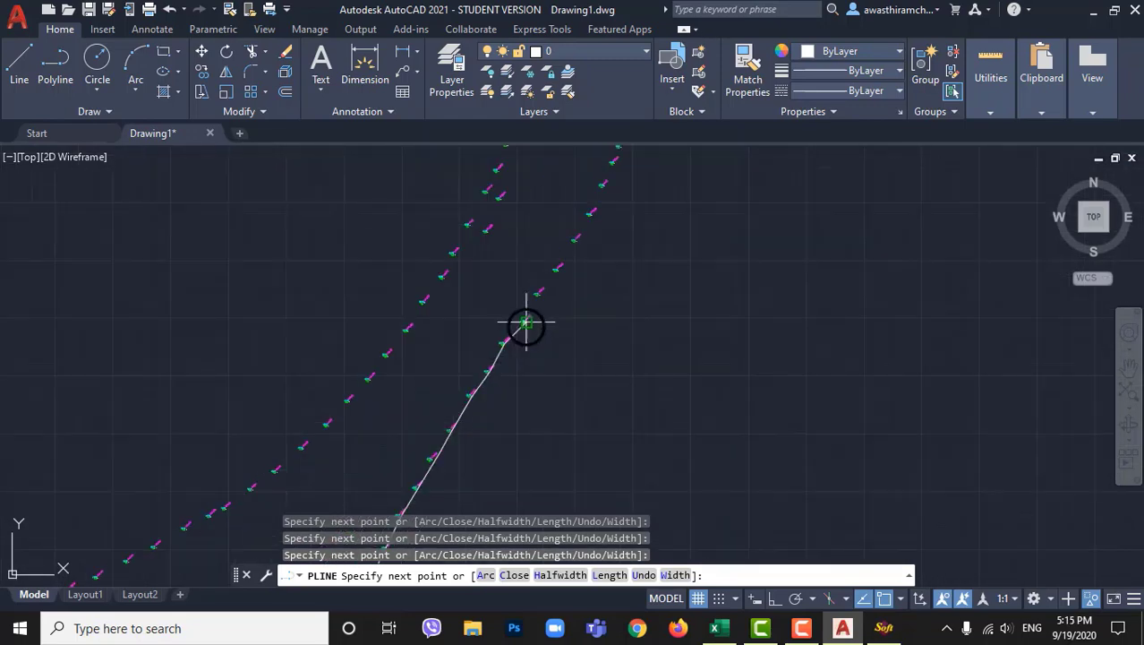
- Carry the alignment polyline along the upper part of the eastern CL row toward the hairpin turn
{"action": "left_click", "coordinate": [523, 324]}
{"action": "left_click", "coordinate": [555, 210]}
{"action": "scroll", "coordinate": [469, 332], "scroll_direction": "up", "scroll_amount": 6}
{"action": "left_click", "coordinate": [422, 488]}
{"action": "scroll", "coordinate": [440, 345], "scroll_direction": "down", "scroll_amount": 4}
{"action": "left_click", "coordinate": [360, 476]}
- Trace the alignment polyline around the hairpin turn, picking each closely spaced CL point
{"action": "scroll", "coordinate": [413, 357], "scroll_direction": "up", "scroll_amount": 6}
{"action": "left_click", "coordinate": [378, 367]}
{"action": "scroll", "coordinate": [377, 367], "scroll_direction": "up", "scroll_amount": 2}
{"action": "left_click", "coordinate": [442, 348]}
{"action": "scroll", "coordinate": [488, 303], "scroll_direction": "up", "scroll_amount": 3}
{"action": "left_click", "coordinate": [488, 304]}
{"action": "scroll", "coordinate": [454, 330], "scroll_direction": "down", "scroll_amount": 6}
- Lead the alignment polyline back southwest down the western CL row, one point at a time
{"action": "left_click", "coordinate": [454, 330]}
{"action": "scroll", "coordinate": [370, 356], "scroll_direction": "down", "scroll_amount": 4}
{"action": "scroll", "coordinate": [448, 304], "scroll_direction": "up", "scroll_amount": 3}
{"action": "left_click", "coordinate": [464, 284]}
{"action": "left_click", "coordinate": [451, 315]}
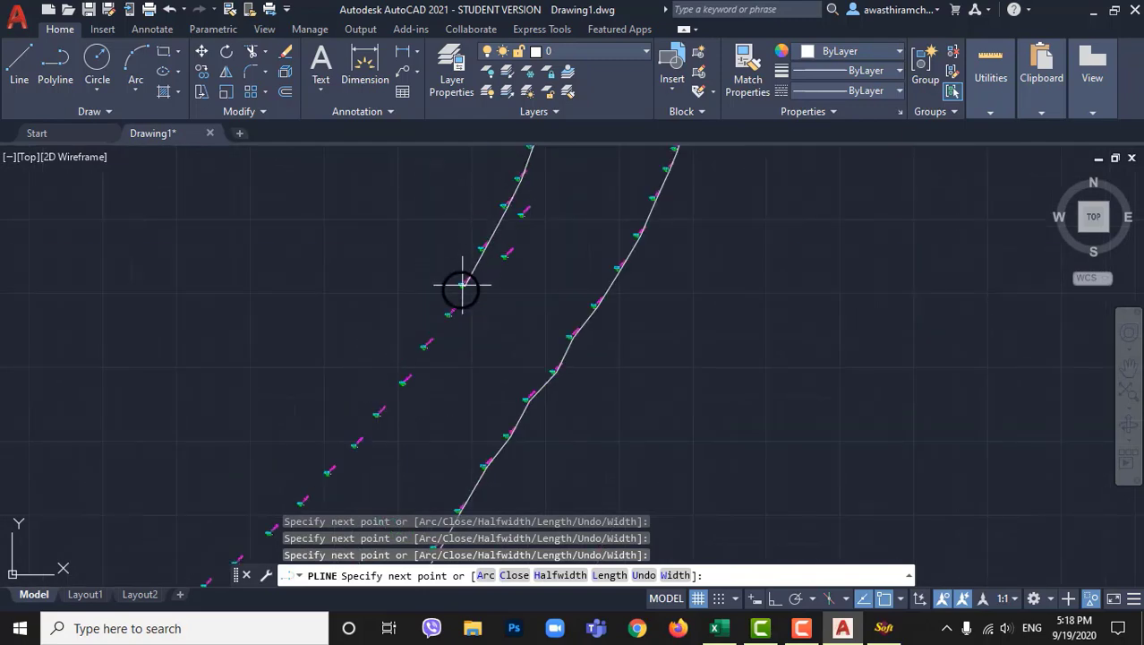
{"action": "left_click", "coordinate": [271, 533]}
{"action": "left_click", "coordinate": [237, 562]}
- Continue the alignment polyline southwest through three more CL points in the lower part of the western row
{"action": "scroll", "coordinate": [455, 222], "scroll_direction": "down", "scroll_amount": 3}
{"action": "scroll", "coordinate": [170, 541], "scroll_direction": "up", "scroll_amount": 4}
{"action": "left_click", "coordinate": [526, 286]}
{"action": "left_click", "coordinate": [368, 380]}
{"action": "left_click", "coordinate": [240, 434]}
{"action": "scroll", "coordinate": [413, 299], "scroll_direction": "down", "scroll_amount": 3}
- Undo the misplaced vertex, re-trace the lower western CL row southwest, and remove the last overshooting vertex
{"action": "key", "text": "ctrl+z"}
{"action": "left_click", "coordinate": [442, 279]}
{"action": "left_click", "coordinate": [413, 299]}
{"action": "left_click", "coordinate": [371, 327]}
{"action": "left_click", "coordinate": [348, 347]}
{"action": "left_click", "coordinate": [319, 374]}
{"action": "left_click", "coordinate": [232, 464]}
{"action": "key", "text": "ctrl+z"}
- Turn the alignment polyline west at the lower end of the western CL row and follow the CL points onward
{"action": "scroll", "coordinate": [537, 359], "scroll_direction": "down", "scroll_amount": 3}
{"action": "scroll", "coordinate": [394, 457], "scroll_direction": "up", "scroll_amount": 4}
{"action": "left_click", "coordinate": [365, 381]}
{"action": "left_click", "coordinate": [258, 406]}
{"action": "left_click", "coordinate": [155, 399]}
{"action": "left_click", "coordinate": [330, 325]}
{"action": "left_click", "coordinate": [128, 268]}
- Trace the alignment polyline northwest through the rising CL points up to where the strip bends southwest
{"action": "scroll", "coordinate": [634, 313], "scroll_direction": "down", "scroll_amount": 4}
{"action": "scroll", "coordinate": [405, 270], "scroll_direction": "up", "scroll_amount": 4}
{"action": "left_click", "coordinate": [701, 363]}
{"action": "left_click", "coordinate": [574, 325]}
{"action": "left_click", "coordinate": [460, 288]}
{"action": "left_click", "coordinate": [350, 245]}
{"action": "left_click", "coordinate": [173, 177]}
{"action": "scroll", "coordinate": [128, 187], "scroll_direction": "up", "scroll_amount": 3}
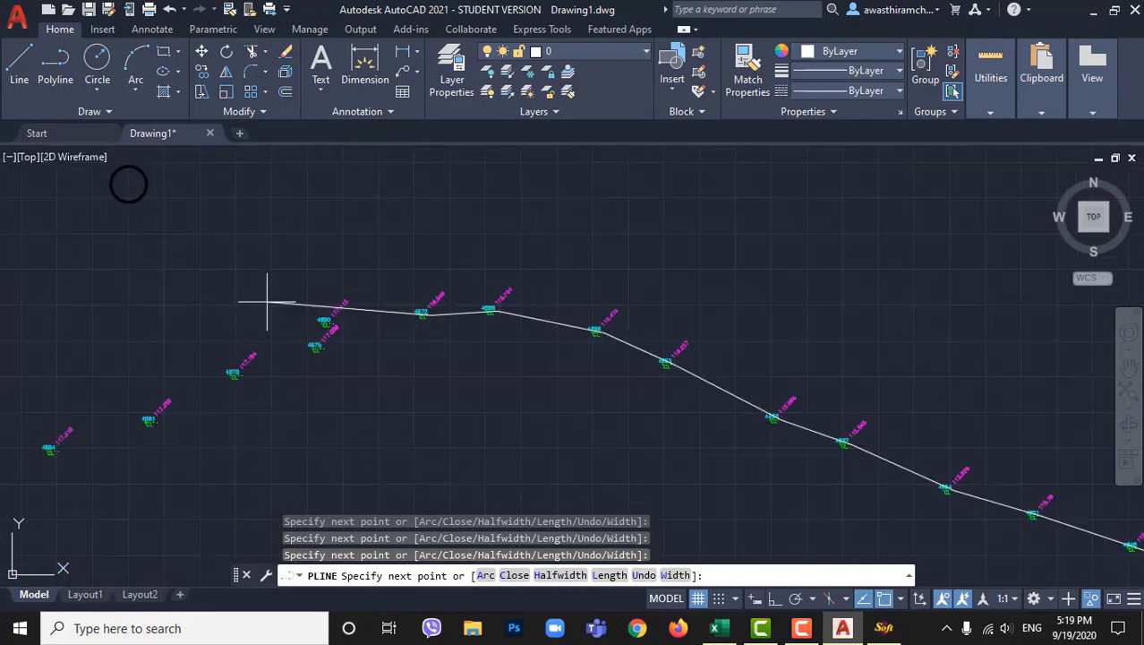
- Continue the alignment polyline southwest and west through the CL points up to the junction where a row branches southeast
{"action": "left_click", "coordinate": [311, 358]}
{"action": "left_click", "coordinate": [226, 404]}
{"action": "left_click", "coordinate": [129, 434]}
{"action": "left_click", "coordinate": [240, 375]}
{"action": "left_click", "coordinate": [477, 335]}
{"action": "left_click", "coordinate": [386, 335]}
{"action": "left_click", "coordinate": [283, 336]}
{"action": "left_click", "coordinate": [166, 351]}
{"action": "left_click", "coordinate": [81, 369]}
{"action": "left_click", "coordinate": [297, 312]}
- Turn the alignment polyline southeast at the junction and trace it through the first CL points of the branching row
{"action": "left_click", "coordinate": [349, 365]}
{"action": "left_click", "coordinate": [381, 403]}
{"action": "scroll", "coordinate": [382, 403], "scroll_direction": "down", "scroll_amount": 4}
{"action": "scroll", "coordinate": [299, 359], "scroll_direction": "up", "scroll_amount": 4}
{"action": "left_click", "coordinate": [264, 317]}
{"action": "left_click", "coordinate": [344, 391]}
{"action": "left_click", "coordinate": [252, 279]}
{"action": "left_click", "coordinate": [309, 418]}
{"action": "left_click", "coordinate": [333, 471]}
- Trace the alignment polyline south-southeast through the remaining CL points of the branch down to its lower corner
{"action": "middle_click_drag", "start_coordinate": [334, 471], "coordinate": [233, 216]}
{"action": "left_click", "coordinate": [269, 281]}
{"action": "left_click", "coordinate": [285, 327]}
{"action": "left_click", "coordinate": [324, 394]}
{"action": "left_click", "coordinate": [357, 460]}
{"action": "scroll", "coordinate": [357, 460], "scroll_direction": "down", "scroll_amount": 2}
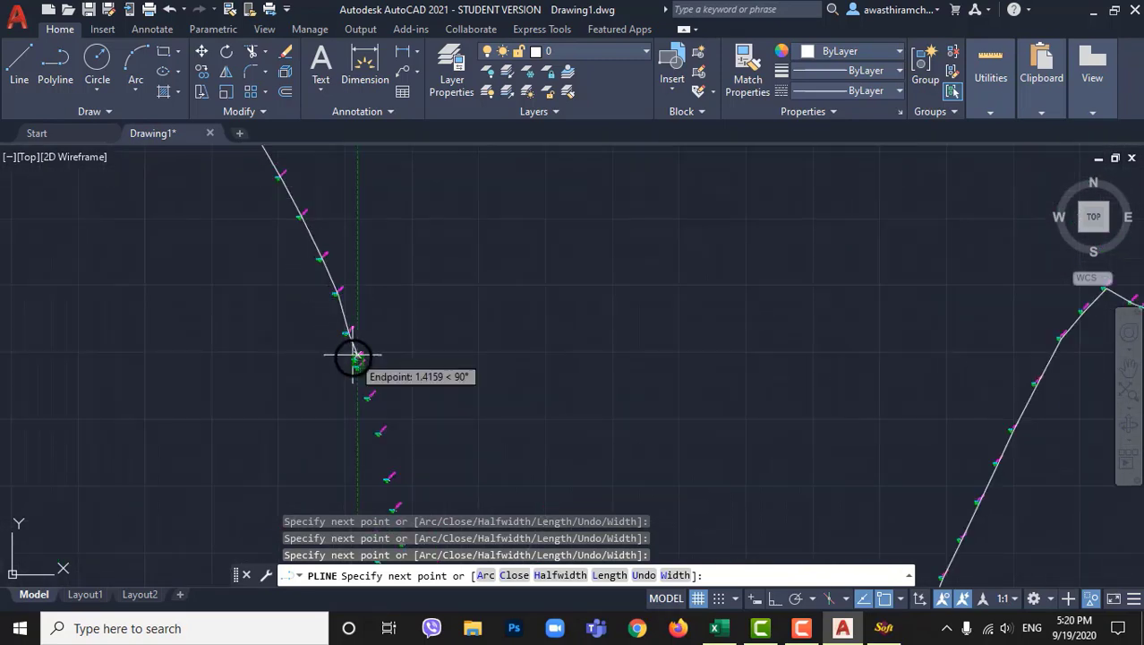
{"action": "middle_click_drag", "start_coordinate": [387, 488], "coordinate": [376, 349]}
{"action": "left_click", "coordinate": [381, 371]}
{"action": "left_click", "coordinate": [393, 404]}
- Turn the alignment polyline southwest at the lower corner and follow the CL points down the slanting row
{"action": "left_click", "coordinate": [367, 424]}
{"action": "left_click", "coordinate": [281, 477]}
{"action": "left_click", "coordinate": [205, 533]}
{"action": "scroll", "coordinate": [176, 551], "scroll_direction": "down", "scroll_amount": 3}
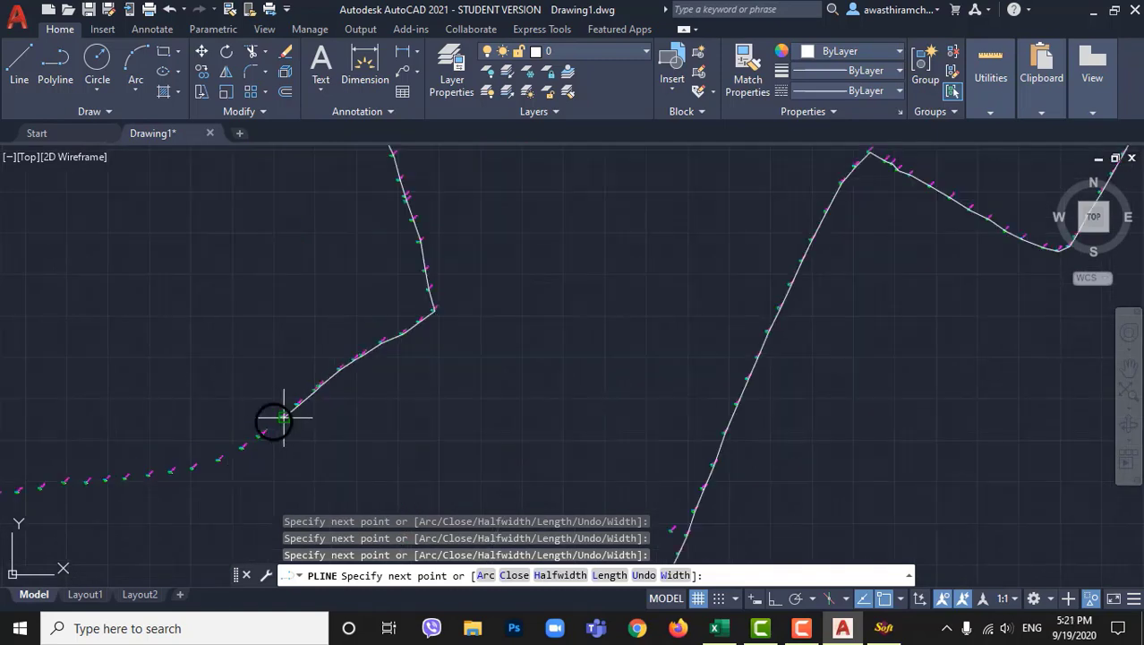
{"action": "scroll", "coordinate": [259, 427], "scroll_direction": "up", "scroll_amount": 5}
{"action": "left_click", "coordinate": [210, 476]}
{"action": "left_click", "coordinate": [114, 528]}
- Trace the alignment polyline west along the last nearly horizontal row of CL points and end the polyline
{"action": "middle_click_drag", "start_coordinate": [113, 528], "coordinate": [379, 330]}
{"action": "scroll", "coordinate": [379, 330], "scroll_direction": "down", "scroll_amount": 2}
{"action": "left_click", "coordinate": [43, 387]}
{"action": "middle_click_drag", "start_coordinate": [43, 386], "coordinate": [290, 346]}
{"action": "left_click", "coordinate": [234, 346]}
{"action": "left_click", "coordinate": [174, 359]}
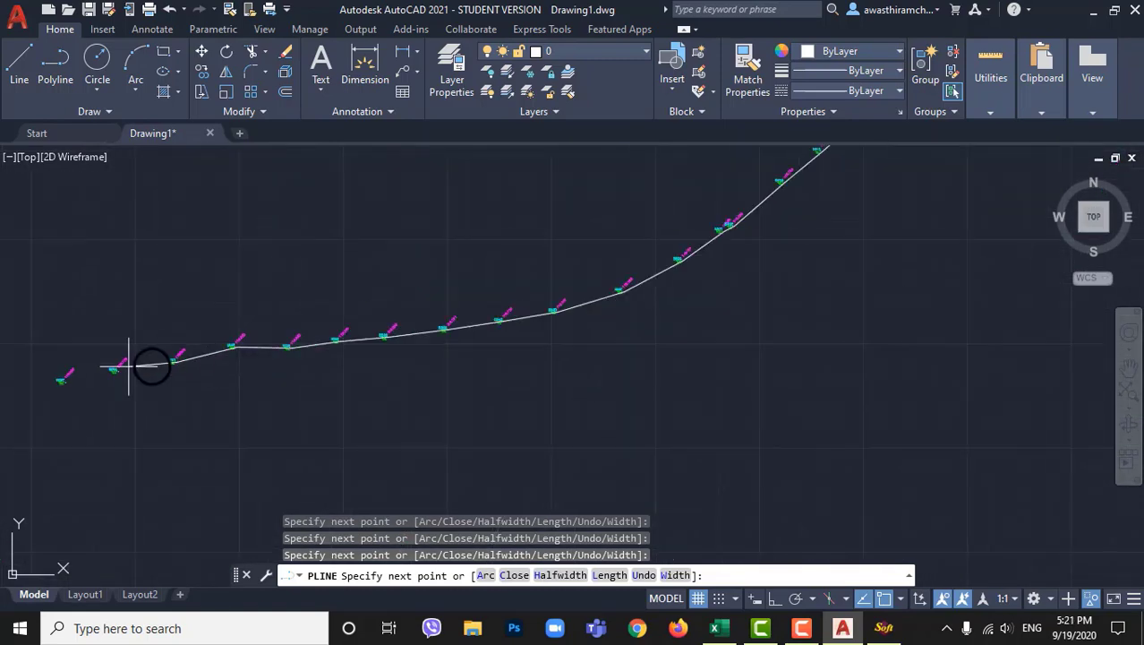
{"action": "left_click", "coordinate": [118, 372]}
{"action": "middle_click_drag", "start_coordinate": [118, 372], "coordinate": [236, 316]}
{"action": "key", "text": "Return"}
- Inspect the traced alignment along its whole length for rows of CL points still without a line
{"action": "scroll", "coordinate": [190, 337], "scroll_direction": "down", "scroll_amount": 6}
{"action": "scroll", "coordinate": [403, 294], "scroll_direction": "down", "scroll_amount": 1}
{"action": "scroll", "coordinate": [580, 317], "scroll_direction": "down", "scroll_amount": 1}
{"action": "scroll", "coordinate": [403, 287], "scroll_direction": "down", "scroll_amount": 1}
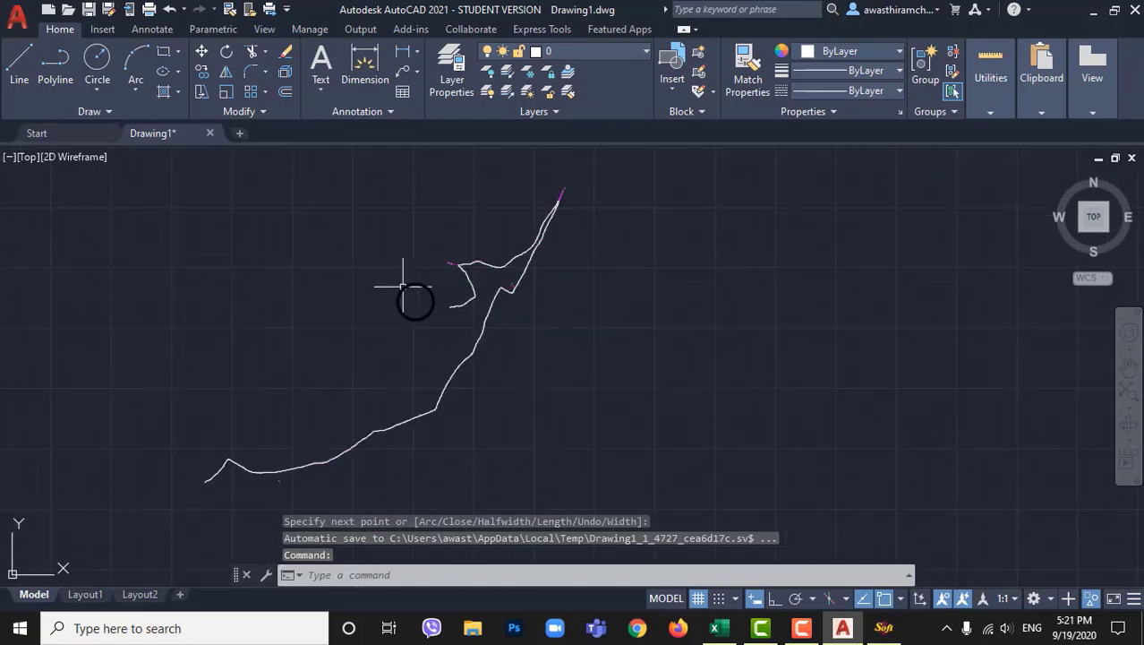
{"action": "scroll", "coordinate": [230, 480], "scroll_direction": "up", "scroll_amount": 4}
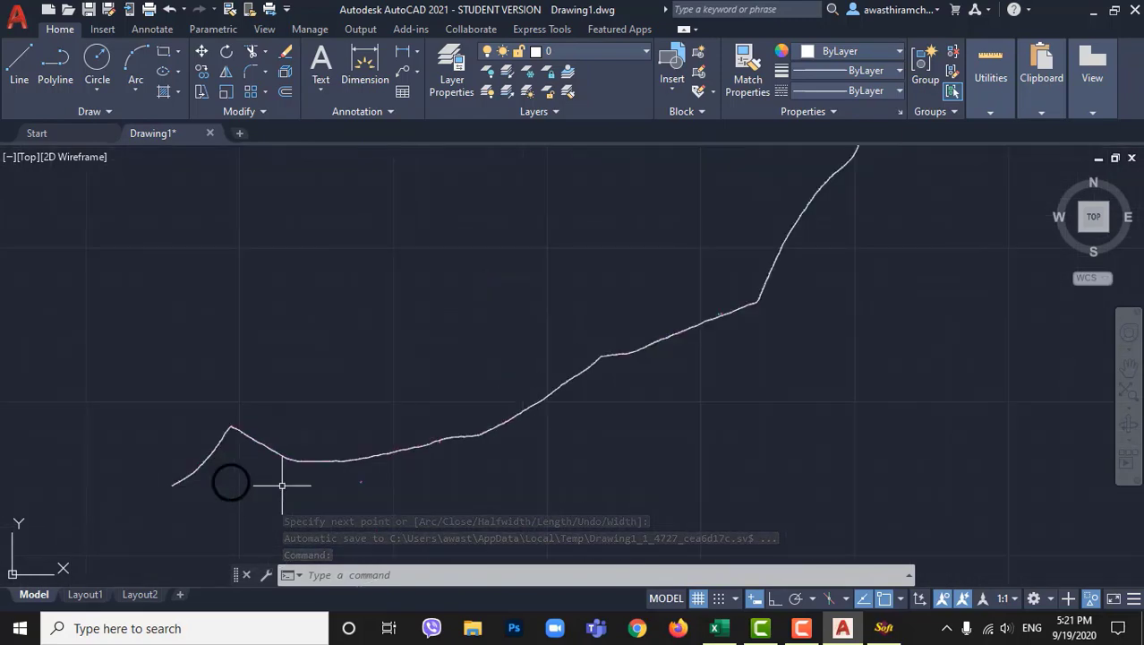
{"action": "scroll", "coordinate": [264, 446], "scroll_direction": "down", "scroll_amount": 4}
{"action": "scroll", "coordinate": [263, 446], "scroll_direction": "down", "scroll_amount": 2}
{"action": "scroll", "coordinate": [323, 362], "scroll_direction": "up", "scroll_amount": 2}
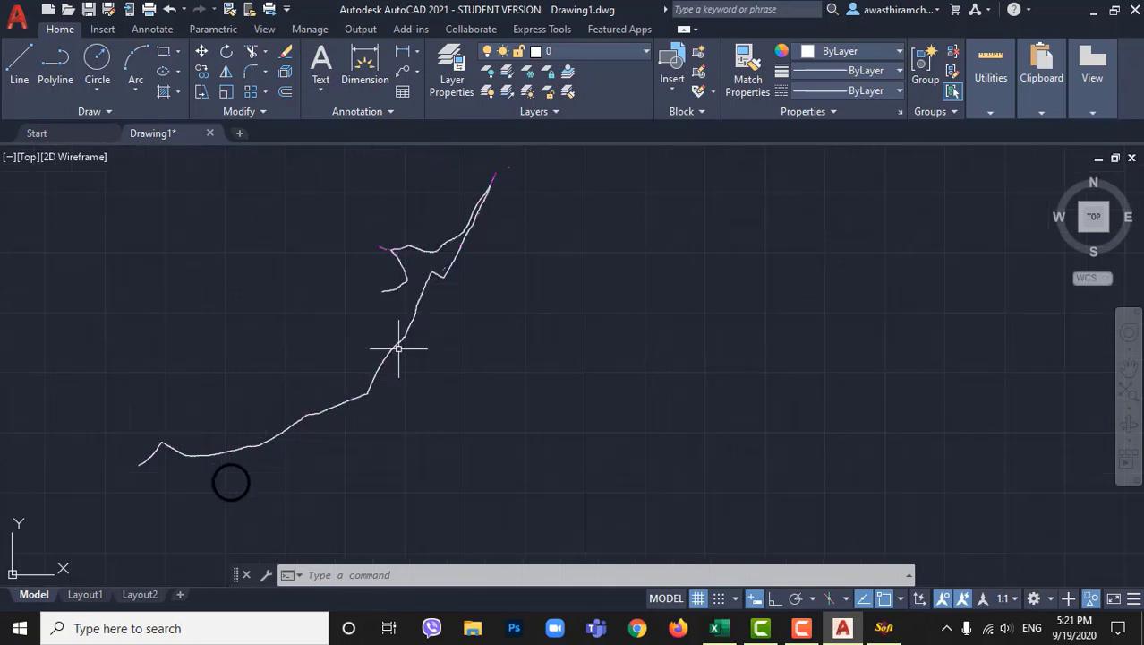
{"action": "scroll", "coordinate": [146, 447], "scroll_direction": "up", "scroll_amount": 2}
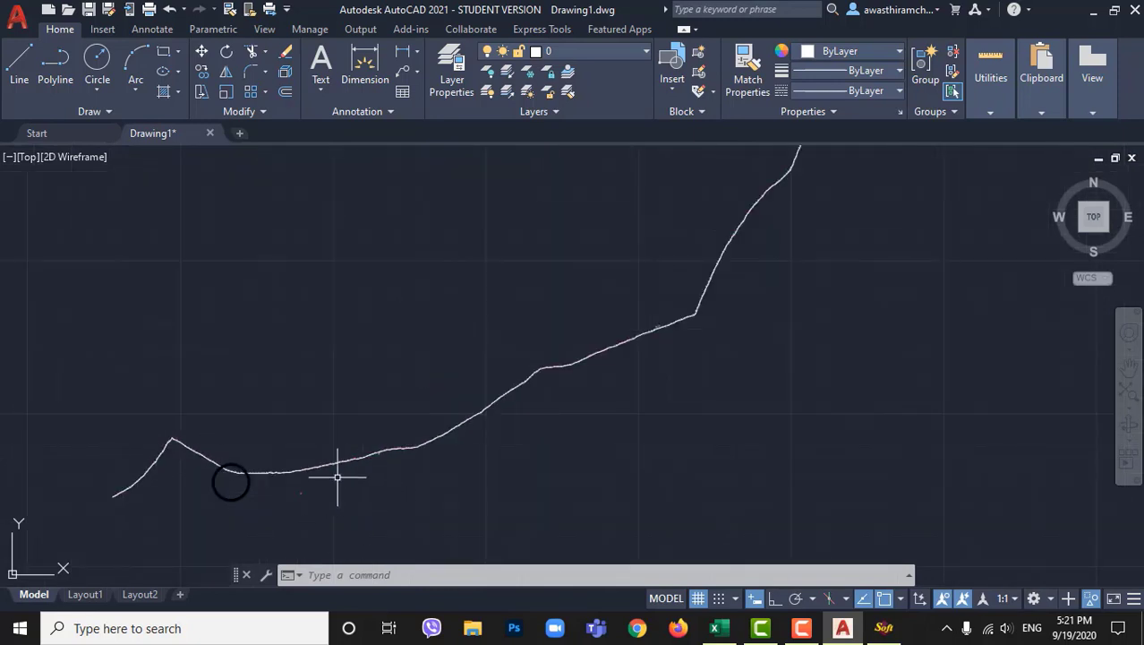
{"action": "scroll", "coordinate": [288, 482], "scroll_direction": "down", "scroll_amount": 2}
{"action": "scroll", "coordinate": [417, 455], "scroll_direction": "down", "scroll_amount": 2}
{"action": "scroll", "coordinate": [332, 450], "scroll_direction": "up", "scroll_amount": 3}
{"action": "scroll", "coordinate": [568, 507], "scroll_direction": "up", "scroll_amount": 2}
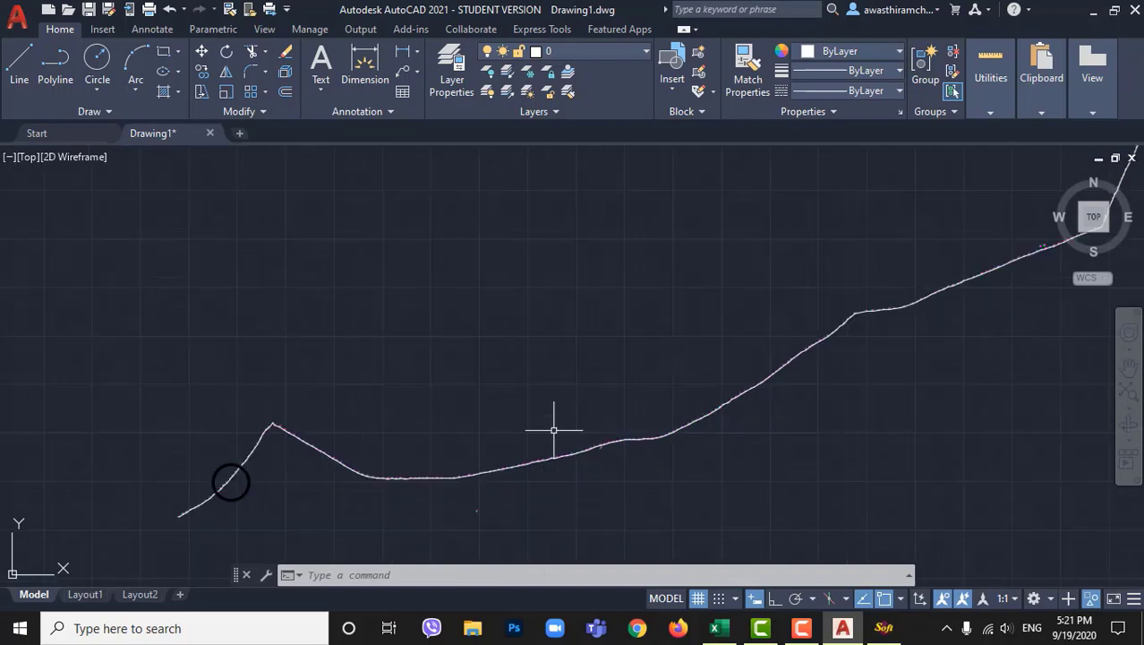
{"action": "mouse_move", "coordinate": [577, 364]}
{"action": "middle_mouse_down"}
{"action": "mouse_move", "coordinate": [365, 468]}
{"action": "mouse_move", "coordinate": [218, 582]}
{"action": "middle_mouse_up"}
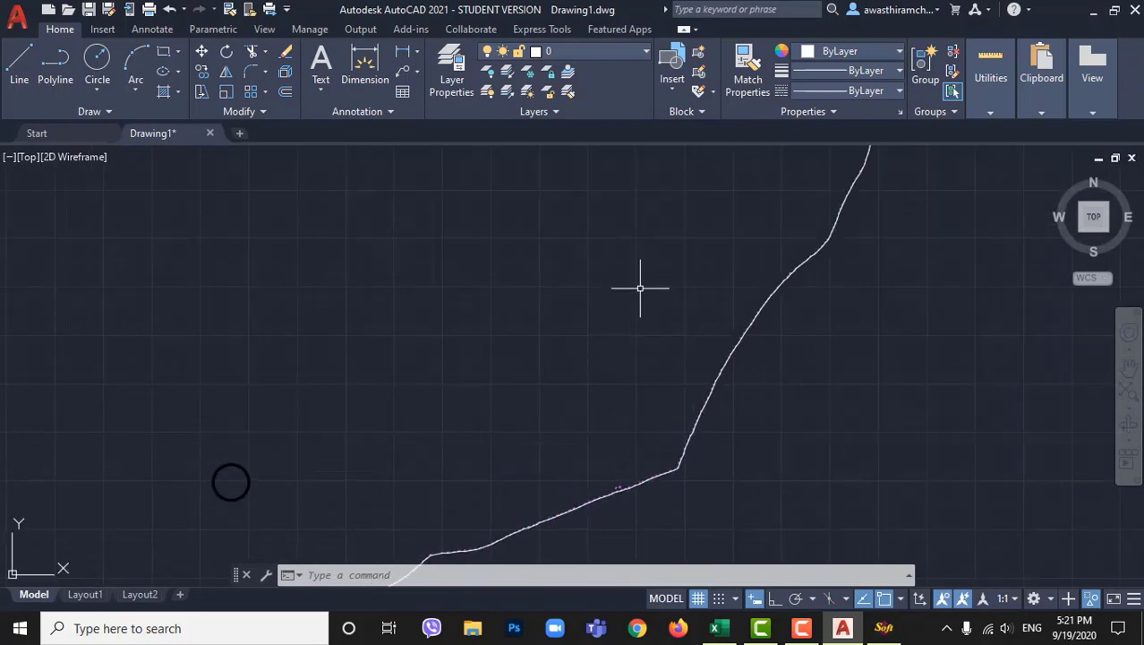
{"action": "middle_click_drag", "start_coordinate": [644, 280], "coordinate": [520, 474]}
{"action": "mouse_move", "coordinate": [646, 289]}
{"action": "middle_mouse_down"}
{"action": "mouse_move", "coordinate": [610, 354]}
{"action": "mouse_move", "coordinate": [502, 477]}
{"action": "middle_mouse_up"}
{"action": "scroll", "coordinate": [421, 376], "scroll_direction": "up", "scroll_amount": 4}
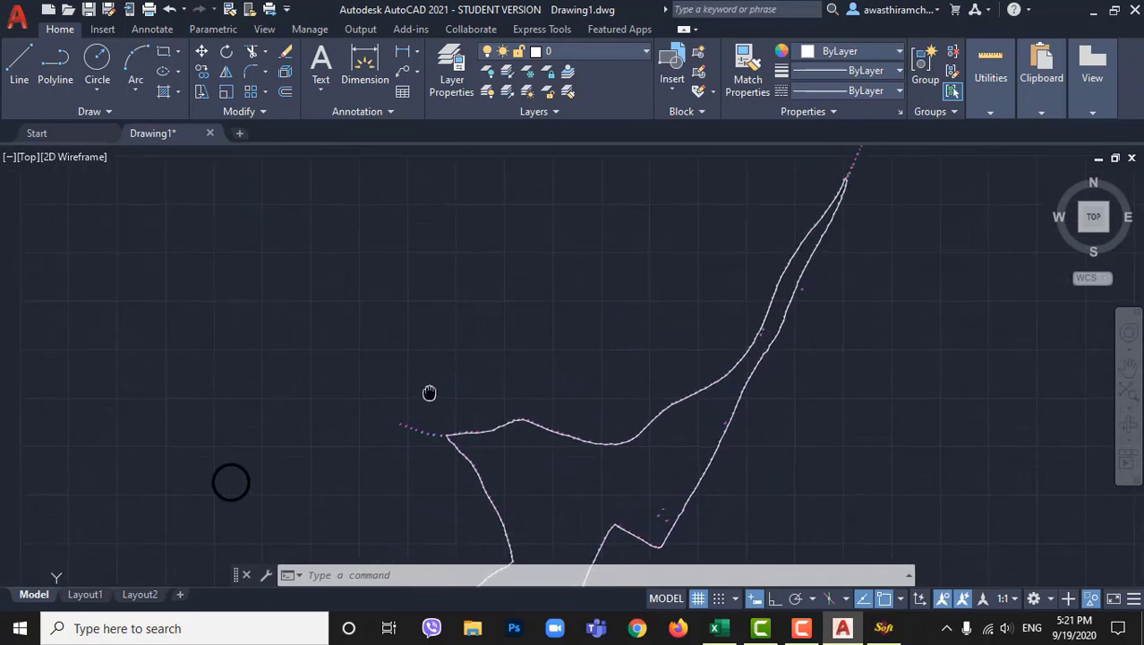
{"action": "scroll", "coordinate": [427, 436], "scroll_direction": "up", "scroll_amount": 3}
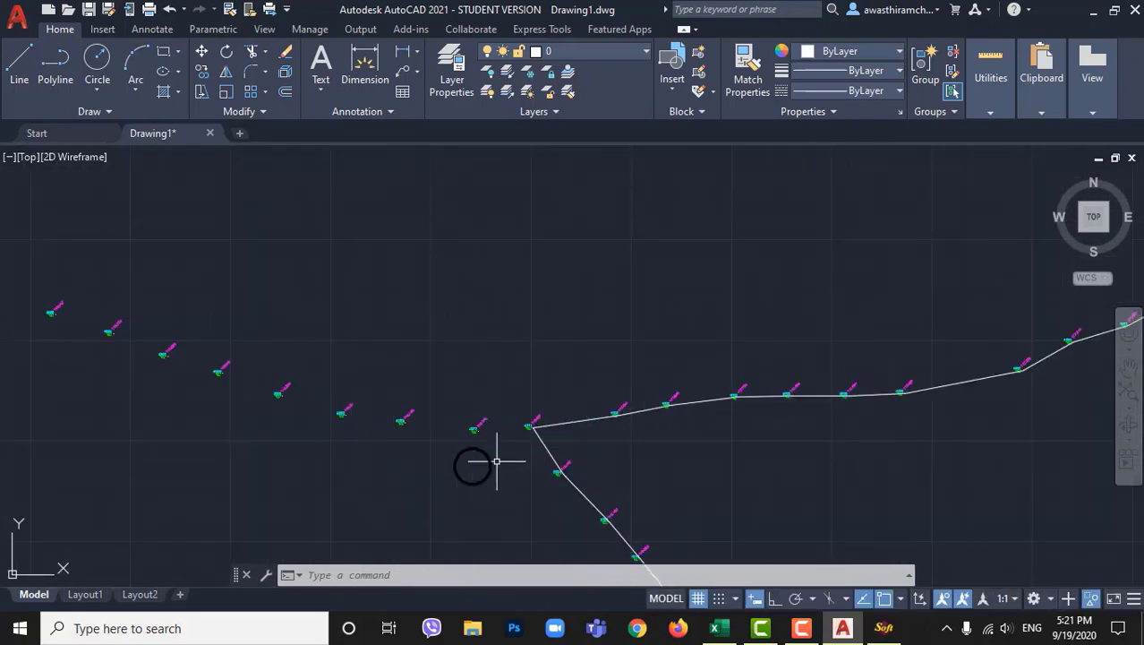
- Switch to SW_DTM and use Draw Alignment to trace the short western row of CL points east to the junction
{"action": "left_click", "coordinate": [882, 627]}
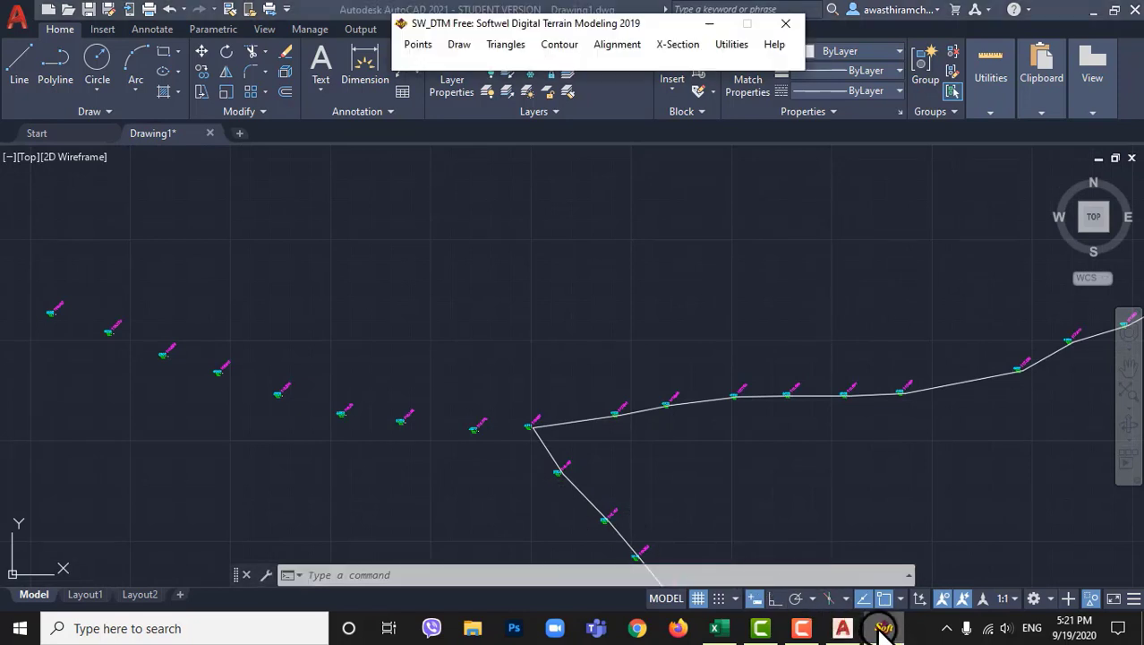
{"action": "left_click", "coordinate": [618, 45]}
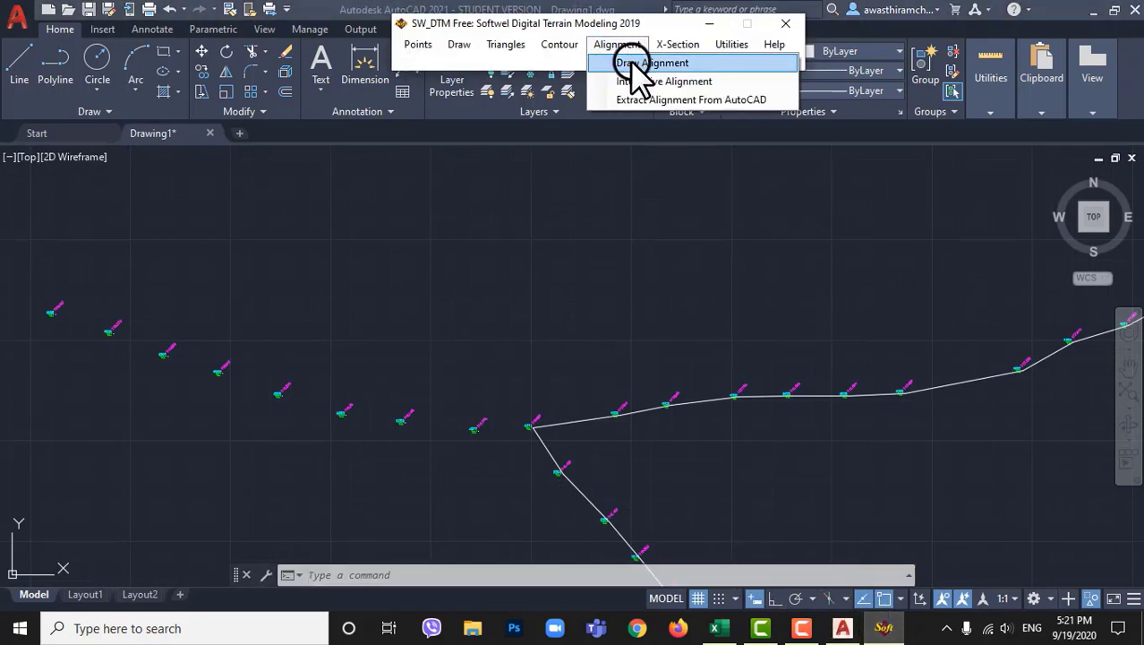
{"action": "left_click", "coordinate": [634, 65]}
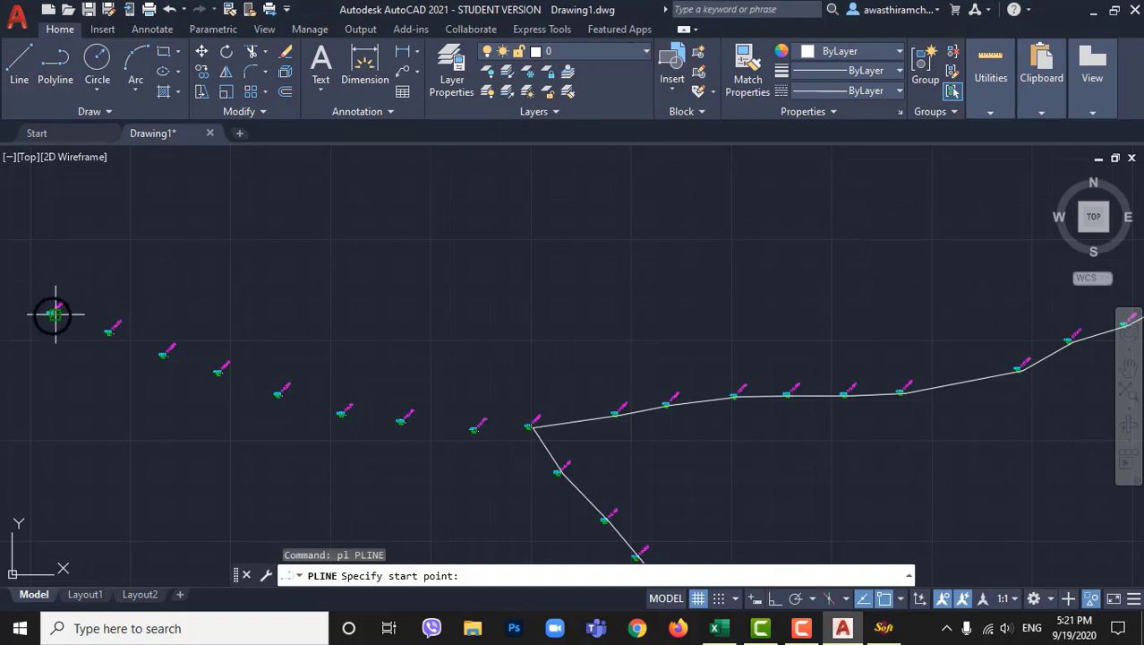
{"action": "left_click", "coordinate": [55, 314]}
{"action": "left_click", "coordinate": [108, 332]}
{"action": "left_click", "coordinate": [163, 354]}
{"action": "left_click", "coordinate": [219, 370]}
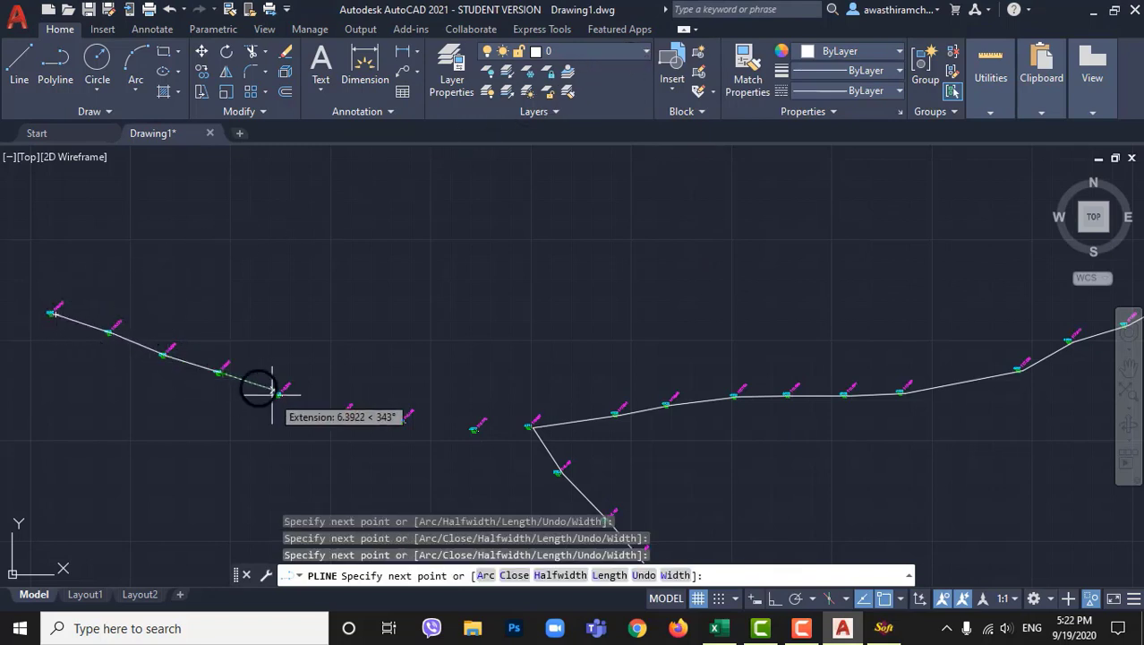
{"action": "left_click", "coordinate": [277, 391]}
{"action": "left_click", "coordinate": [343, 413]}
{"action": "left_click", "coordinate": [479, 431]}
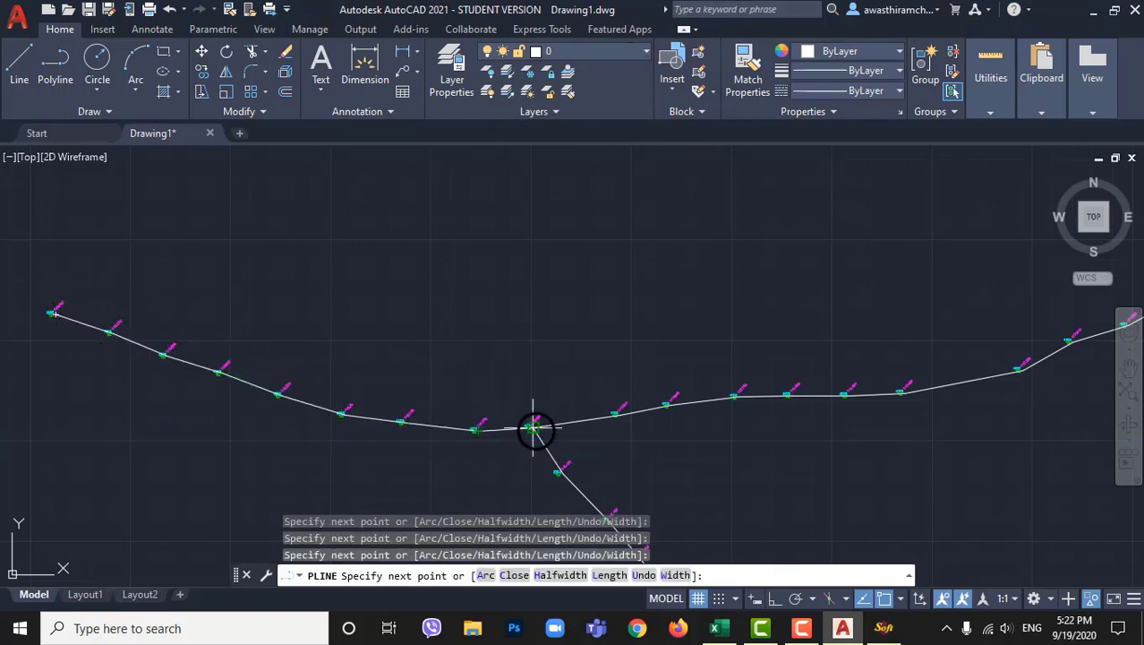
{"action": "key", "text": "Return"}
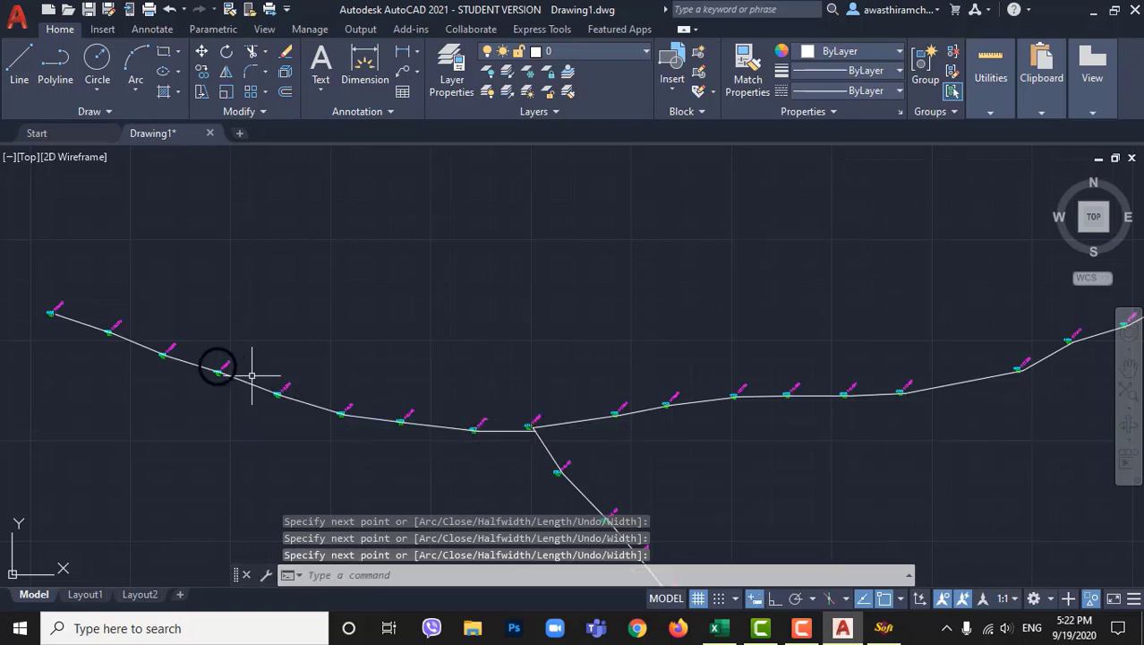
- Start another SW_DTM Draw Alignment polyline at the upper end of the untraced northeastern CL row and trace its first points southwest
{"action": "scroll", "coordinate": [210, 360], "scroll_direction": "down", "scroll_amount": 4}
{"action": "scroll", "coordinate": [210, 360], "scroll_direction": "down", "scroll_amount": 2}
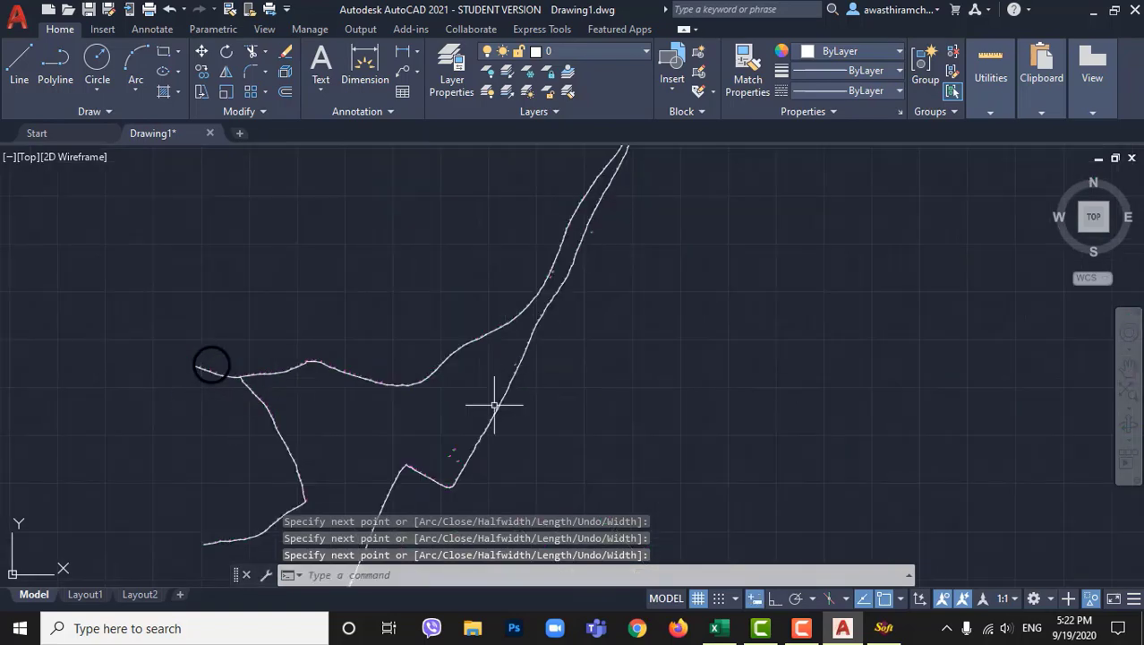
{"action": "scroll", "coordinate": [469, 428], "scroll_direction": "up", "scroll_amount": 8}
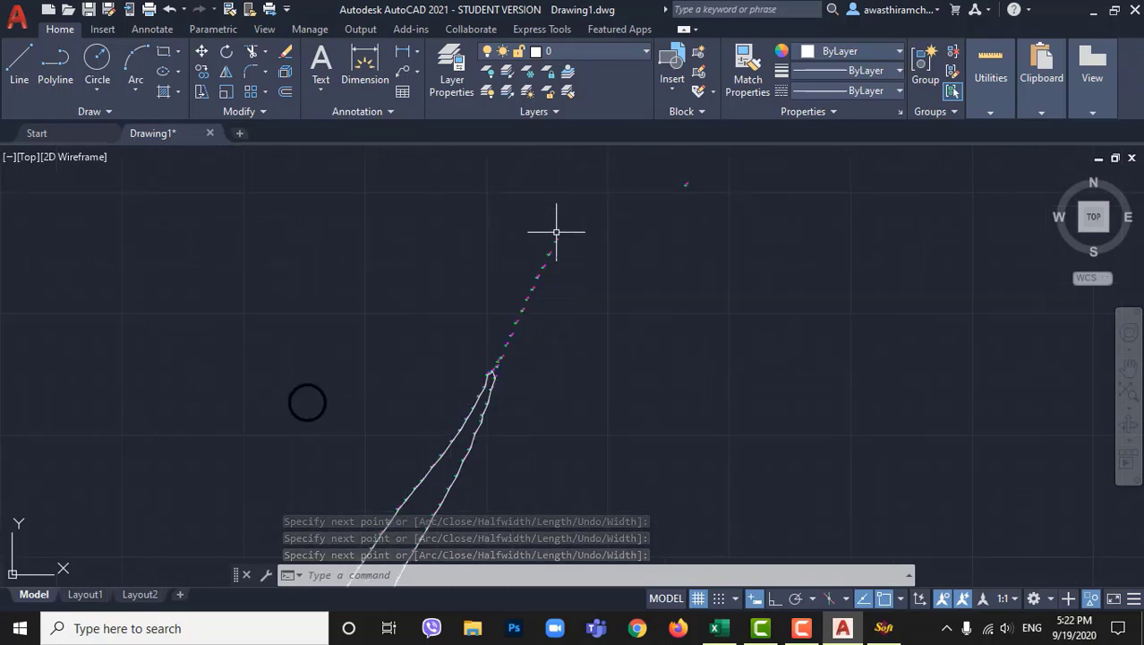
{"action": "left_click", "coordinate": [884, 628]}
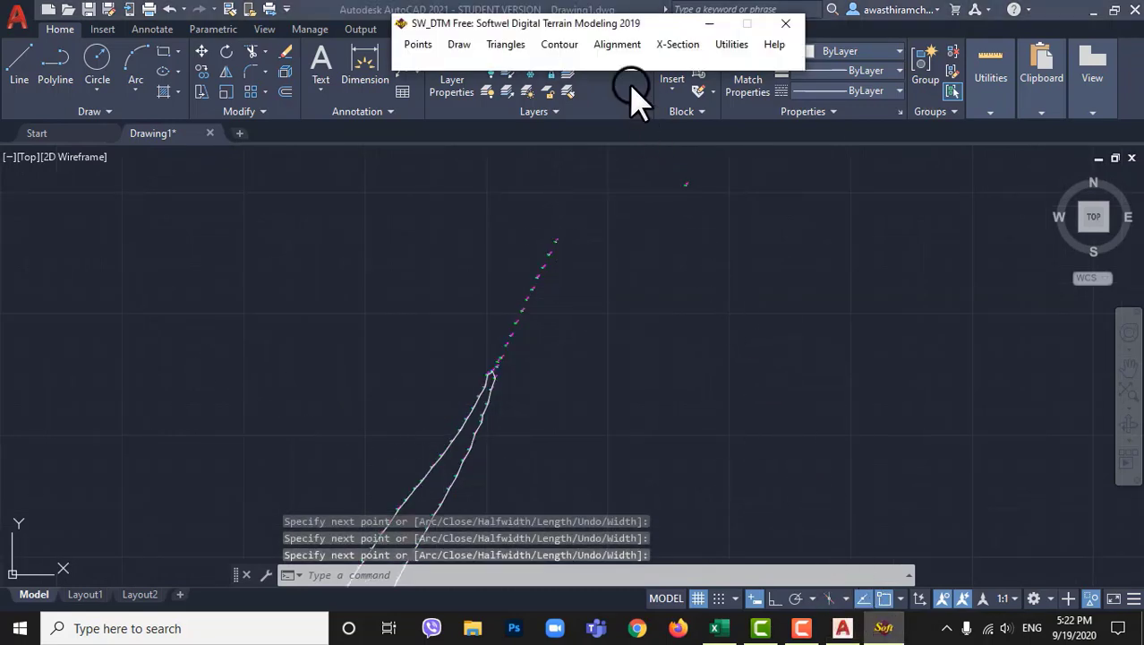
{"action": "left_click", "coordinate": [616, 44]}
{"action": "left_click", "coordinate": [614, 61]}
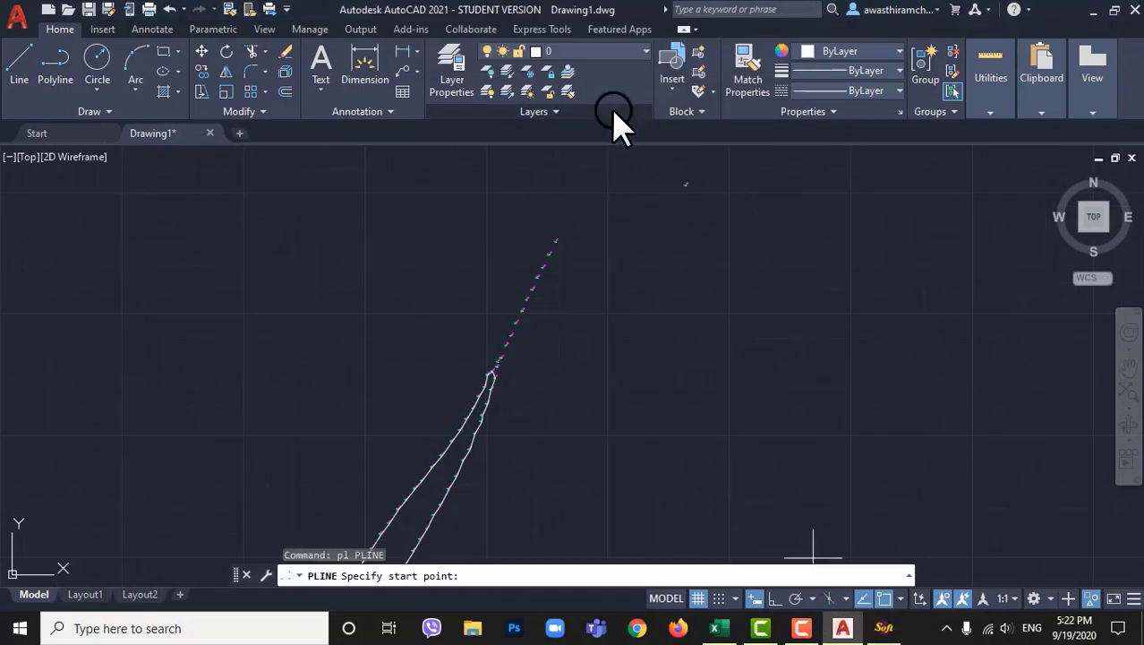
{"action": "scroll", "coordinate": [556, 242], "scroll_direction": "up", "scroll_amount": 2}
{"action": "left_click", "coordinate": [553, 225]}
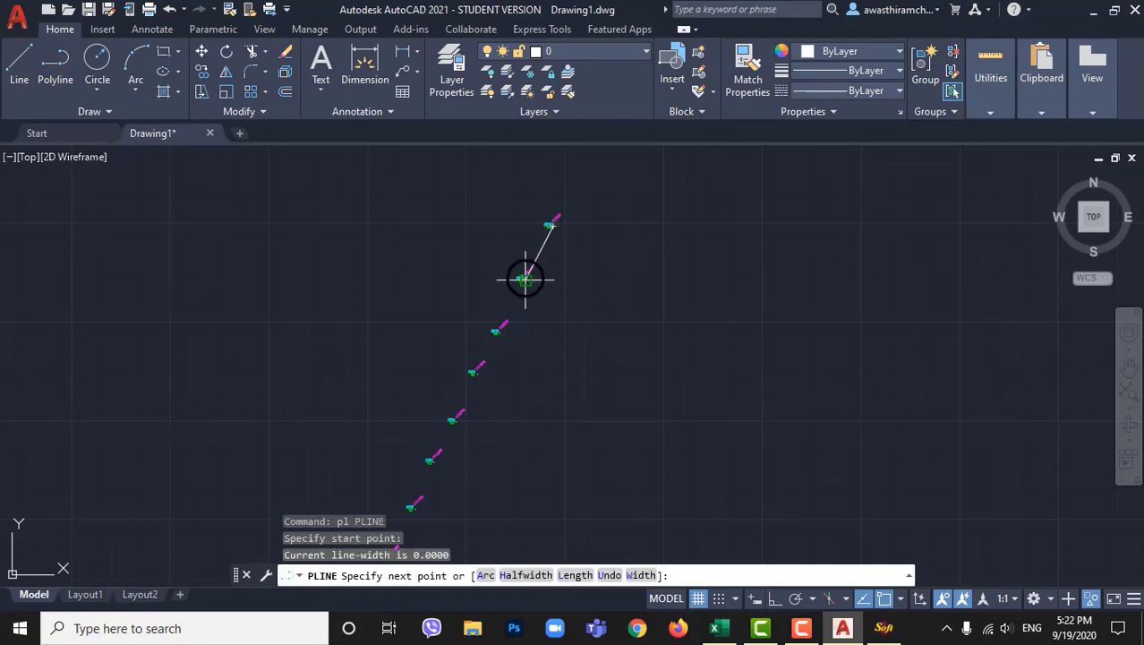
{"action": "left_click", "coordinate": [503, 328]}
- Continue the northeastern alignment polyline southwest through the middle CL points of the row
{"action": "scroll", "coordinate": [537, 304], "scroll_direction": "down", "scroll_amount": 2}
{"action": "scroll", "coordinate": [571, 289], "scroll_direction": "up", "scroll_amount": 3}
{"action": "left_click", "coordinate": [549, 267]}
{"action": "left_click", "coordinate": [516, 344]}
{"action": "left_click", "coordinate": [479, 406]}
{"action": "scroll", "coordinate": [571, 240], "scroll_direction": "down", "scroll_amount": 2}
{"action": "scroll", "coordinate": [528, 328], "scroll_direction": "up", "scroll_amount": 2}
{"action": "left_click", "coordinate": [489, 394]}
{"action": "left_click", "coordinate": [456, 476]}
- Trace the northeastern polyline through its last CL points to point 4050, where the two alignment lines meet, and end it
{"action": "scroll", "coordinate": [671, 190], "scroll_direction": "down", "scroll_amount": 4}
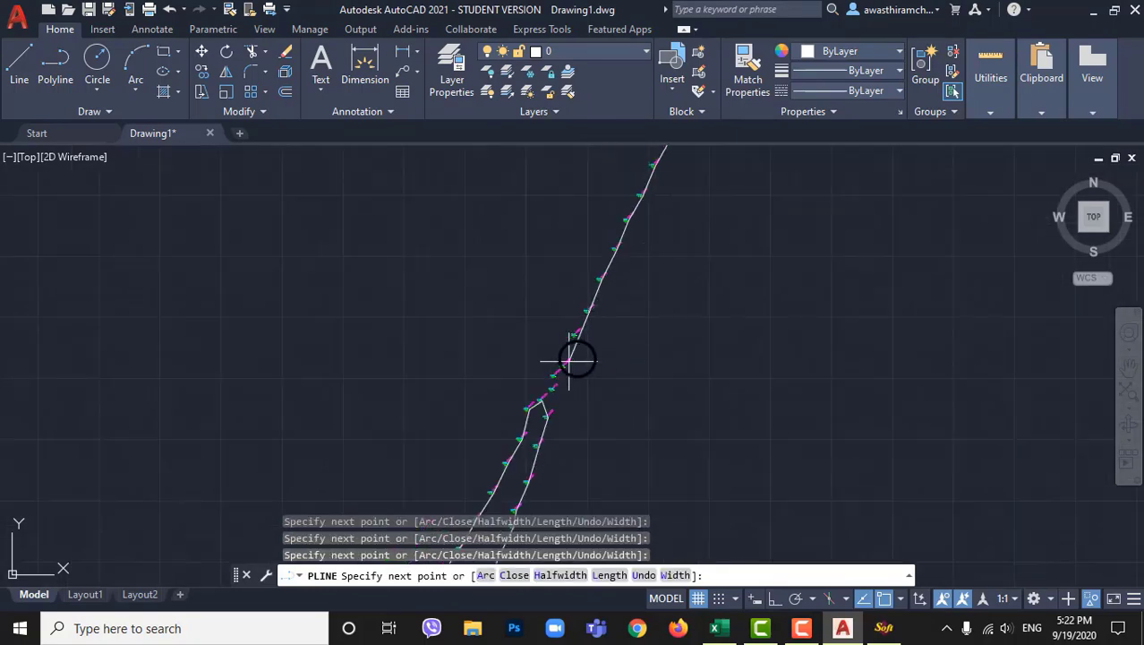
{"action": "scroll", "coordinate": [564, 353], "scroll_direction": "up", "scroll_amount": 2}
{"action": "left_click", "coordinate": [579, 325]}
{"action": "left_click", "coordinate": [560, 376]}
{"action": "scroll", "coordinate": [544, 389], "scroll_direction": "up", "scroll_amount": 4}
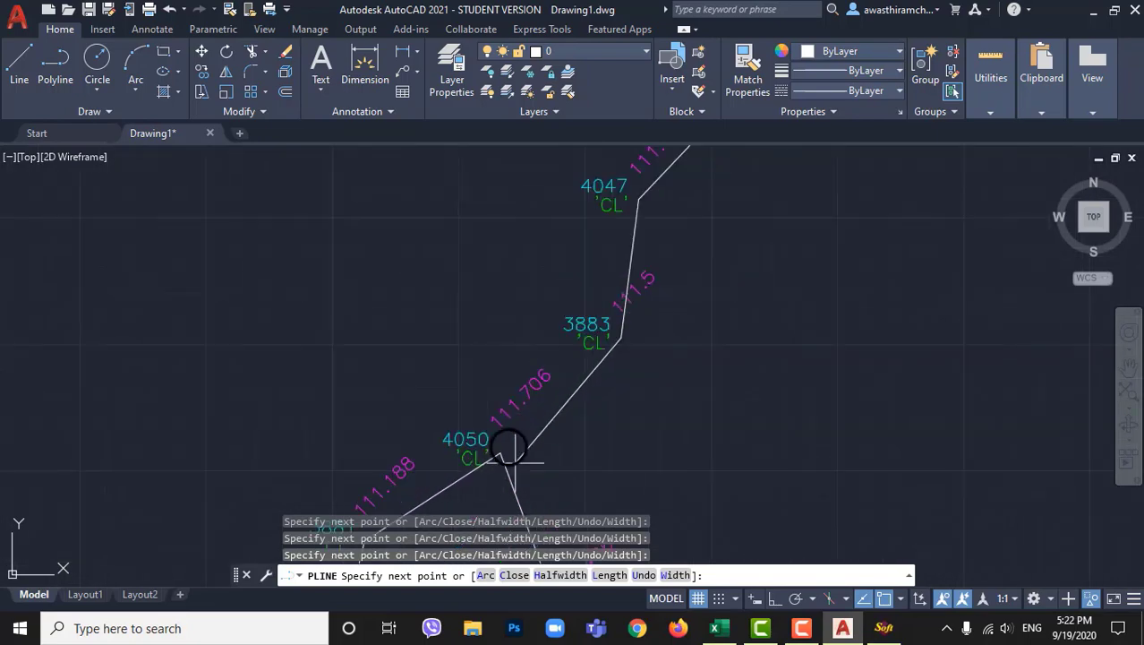
{"action": "left_click", "coordinate": [498, 457]}
{"action": "scroll", "coordinate": [494, 320], "scroll_direction": "down", "scroll_amount": 6}
{"action": "key", "text": "Return"}
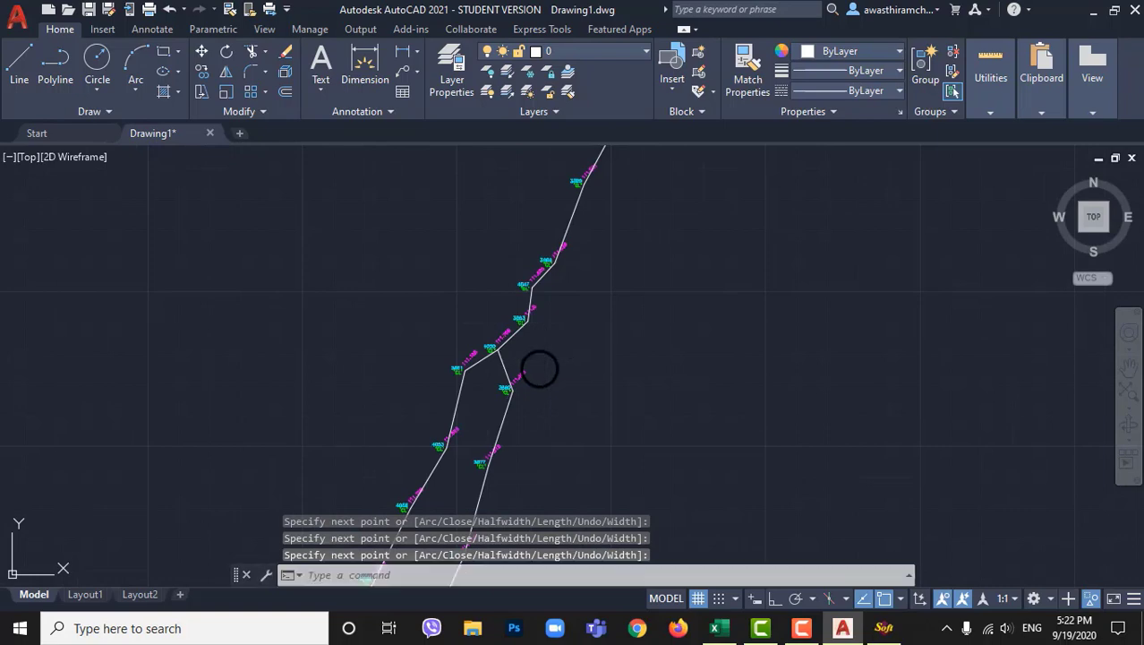
- End the object isolation so all hidden survey points and the boundary are displayed again
{"action": "scroll", "coordinate": [565, 325], "scroll_direction": "down", "scroll_amount": 15}
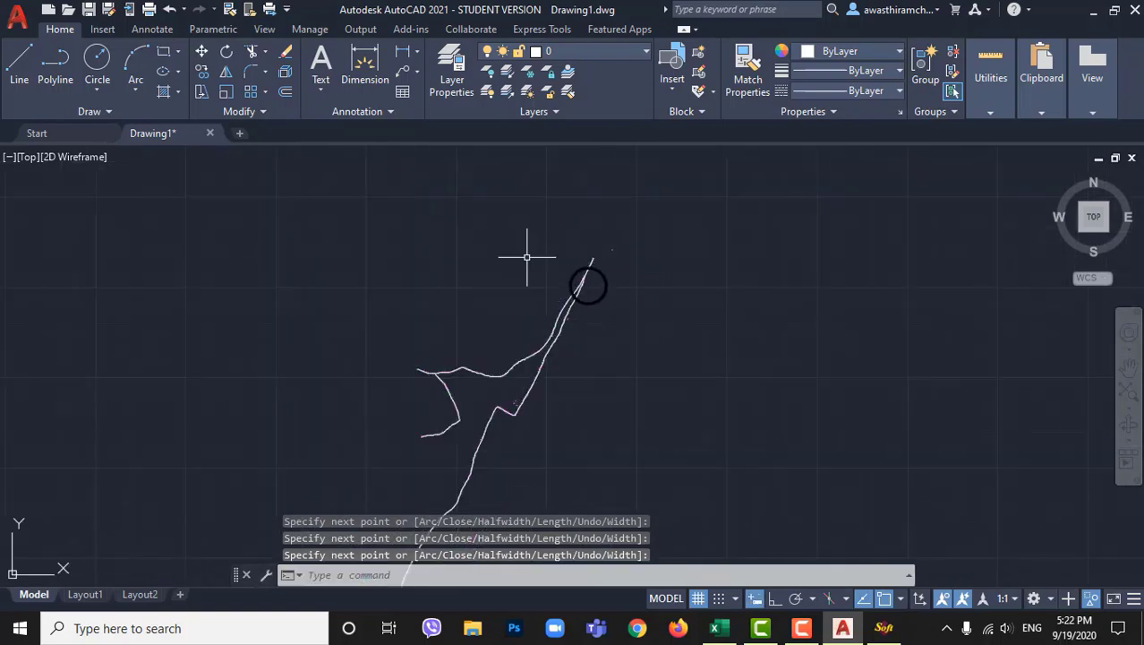
{"action": "scroll", "coordinate": [465, 320], "scroll_direction": "up", "scroll_amount": 2}
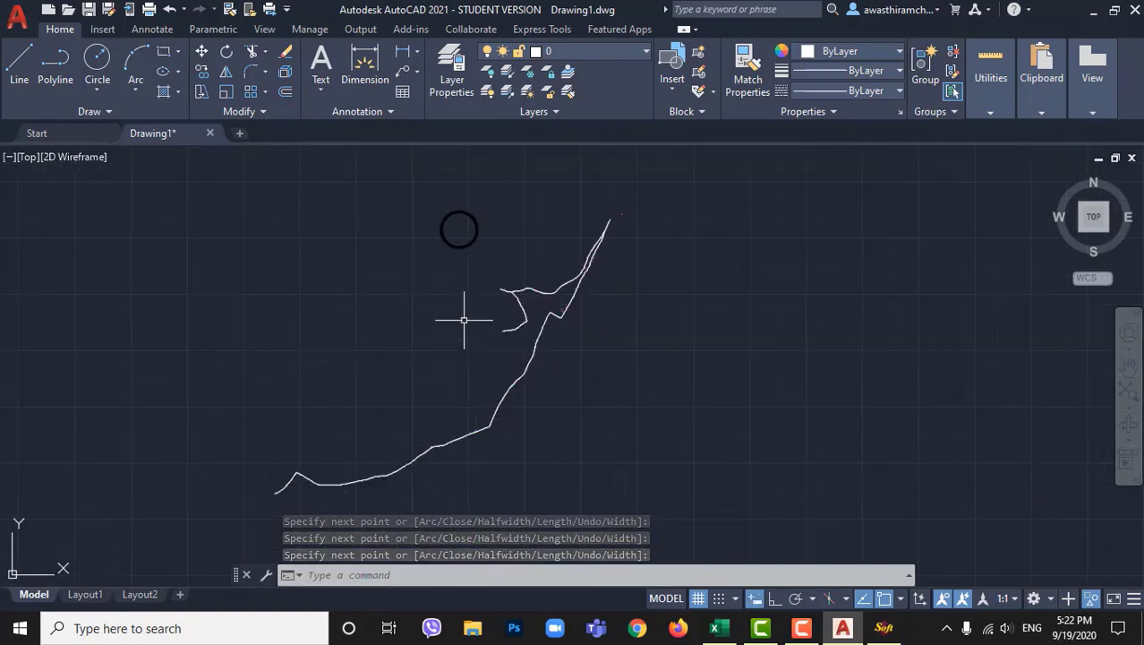
{"action": "right_click", "coordinate": [437, 221]}
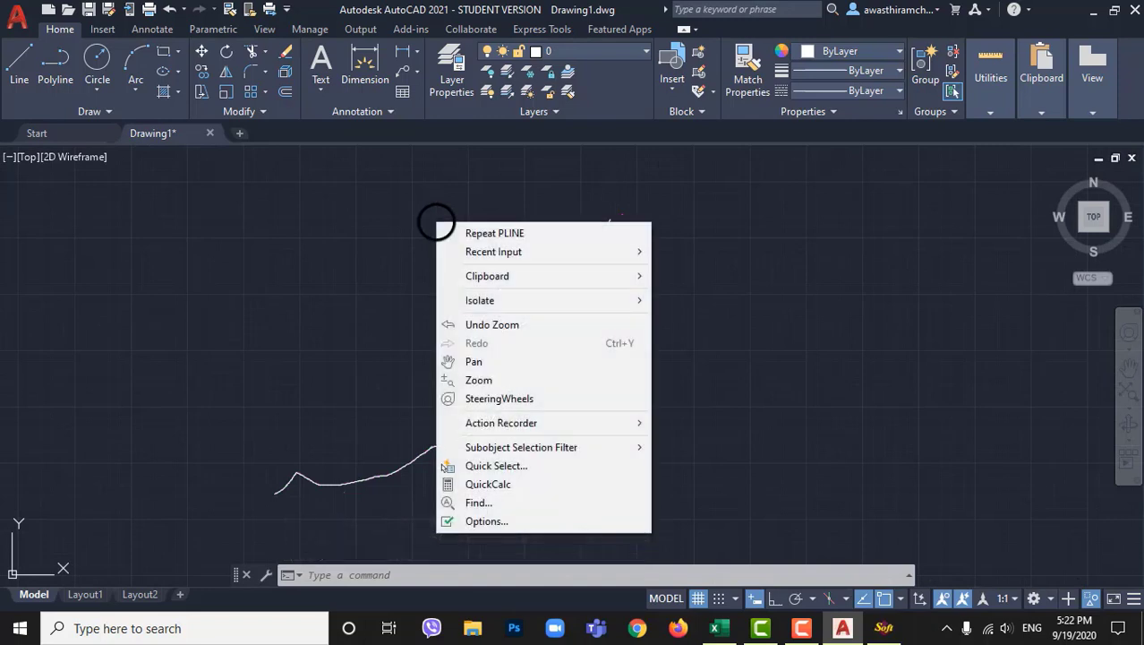
{"action": "mouse_move", "coordinate": [627, 300]}
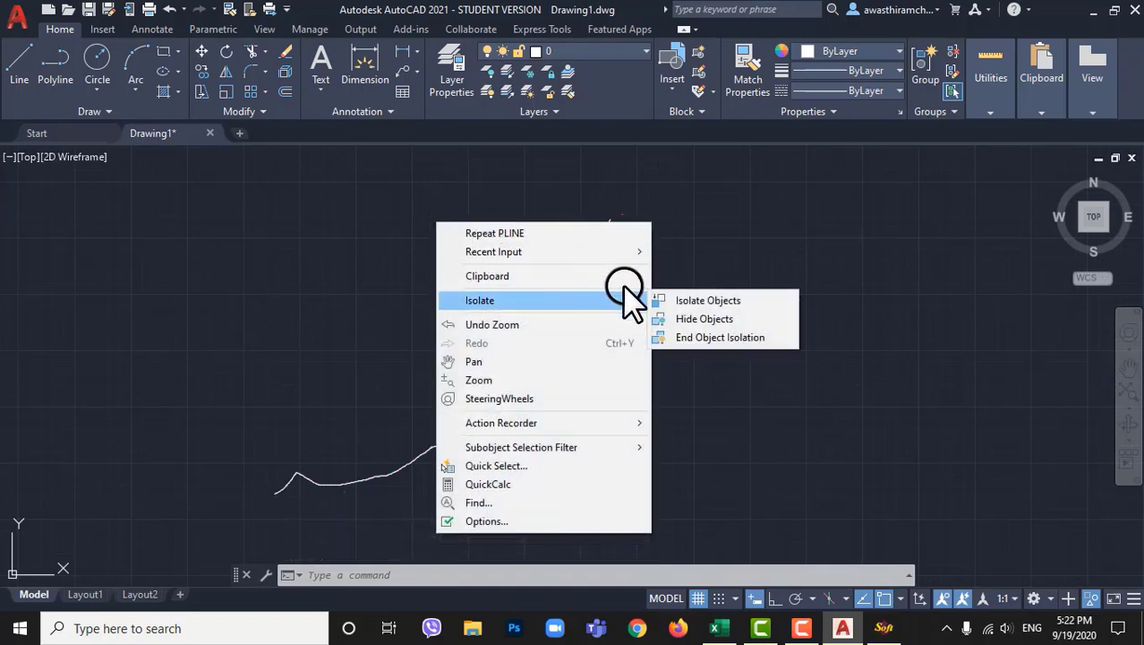
{"action": "key", "text": "Down"}
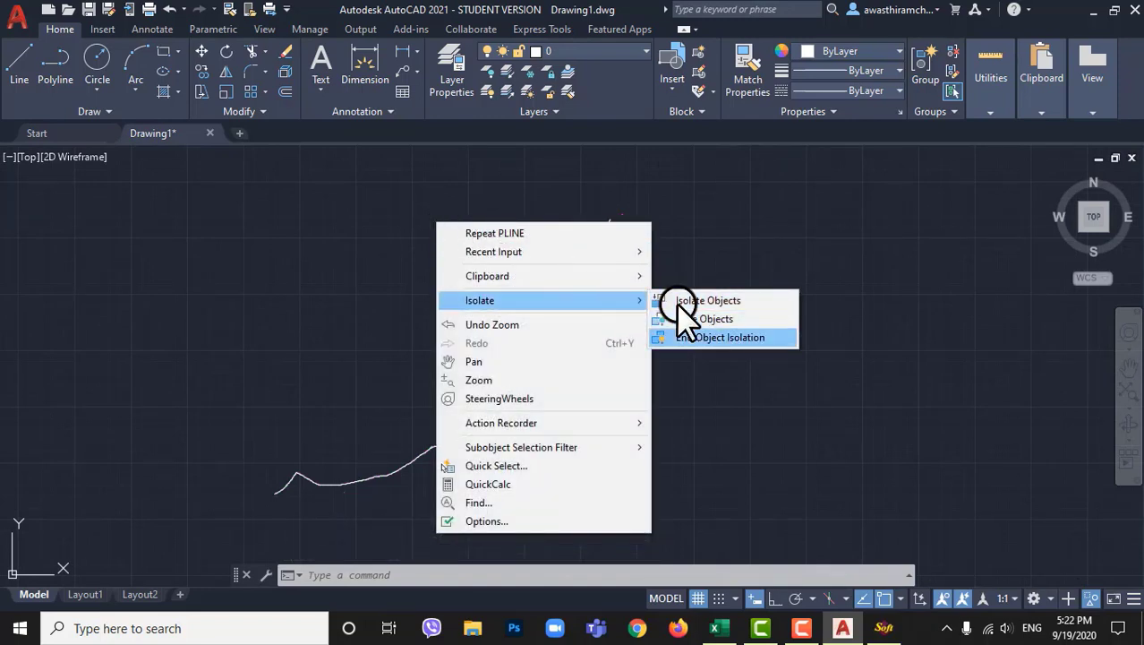
{"action": "left_click", "coordinate": [710, 338]}
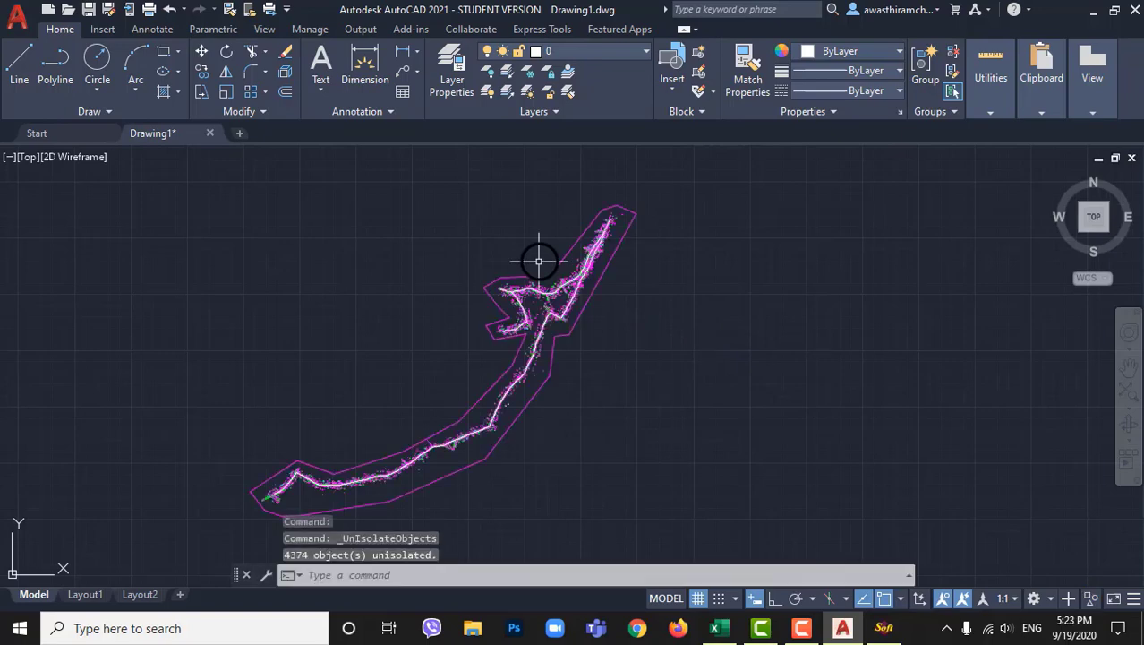
- Examine the alignment lines against the full set of survey points and the boundary, from the southwestern end northeastward
{"action": "middle_click", "coordinate": [515, 314]}
{"action": "middle_click", "coordinate": [515, 315]}
{"action": "scroll", "coordinate": [395, 474], "scroll_direction": "up", "scroll_amount": 4}
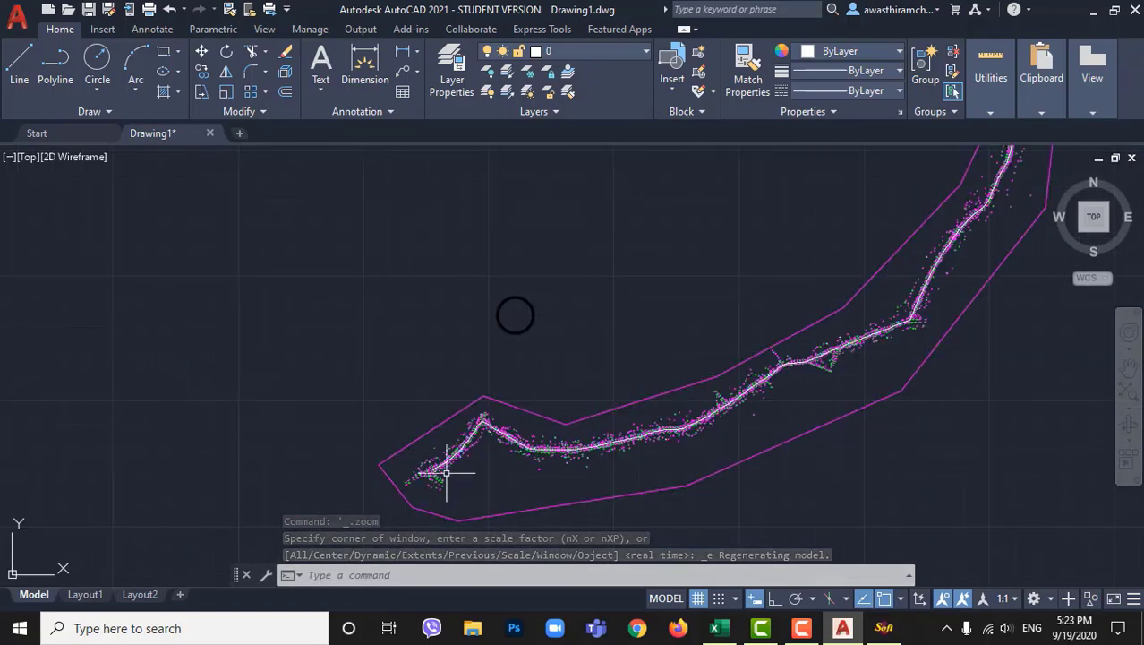
{"action": "scroll", "coordinate": [454, 464], "scroll_direction": "up", "scroll_amount": 3}
{"action": "scroll", "coordinate": [333, 353], "scroll_direction": "down", "scroll_amount": 2}
{"action": "scroll", "coordinate": [332, 470], "scroll_direction": "up", "scroll_amount": 2}
{"action": "scroll", "coordinate": [331, 470], "scroll_direction": "up", "scroll_amount": 2}
{"action": "middle_click_drag", "start_coordinate": [568, 317], "coordinate": [205, 524]}
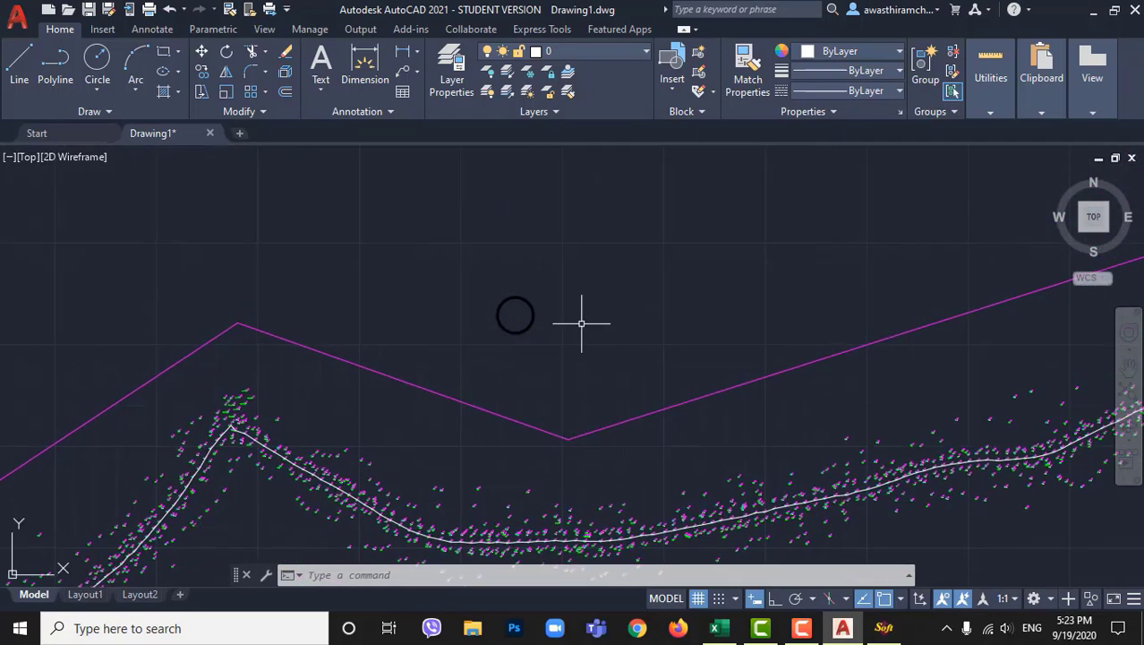
{"action": "middle_click_drag", "start_coordinate": [783, 407], "coordinate": [228, 555]}
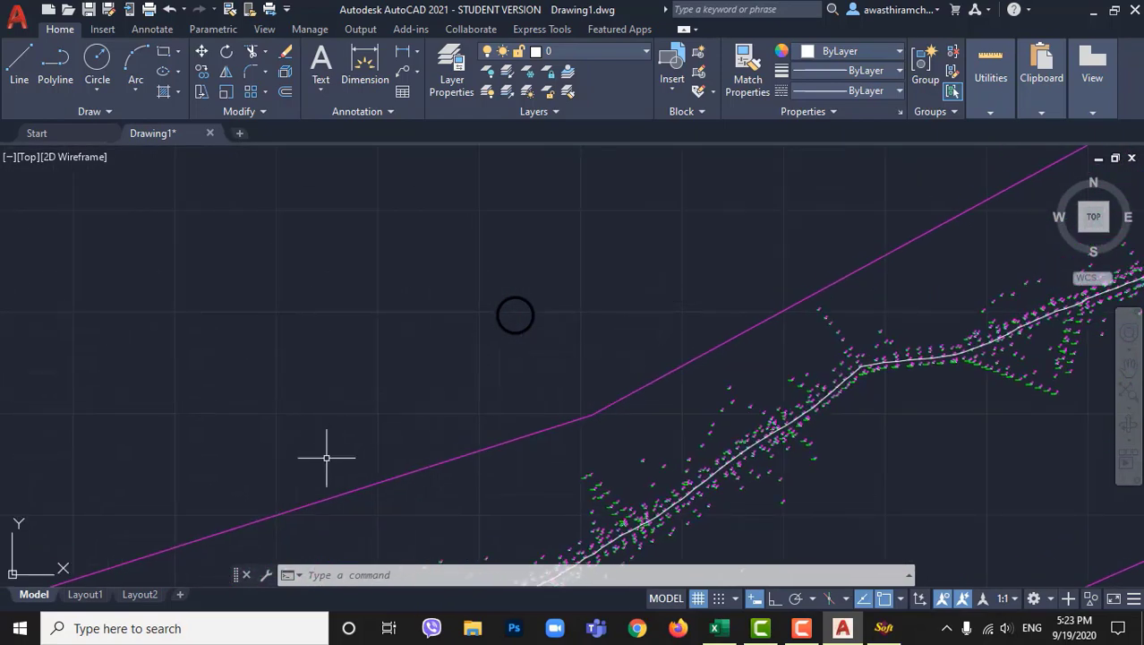
{"action": "scroll", "coordinate": [325, 457], "scroll_direction": "down", "scroll_amount": 2}
{"action": "scroll", "coordinate": [381, 394], "scroll_direction": "down", "scroll_amount": 4}
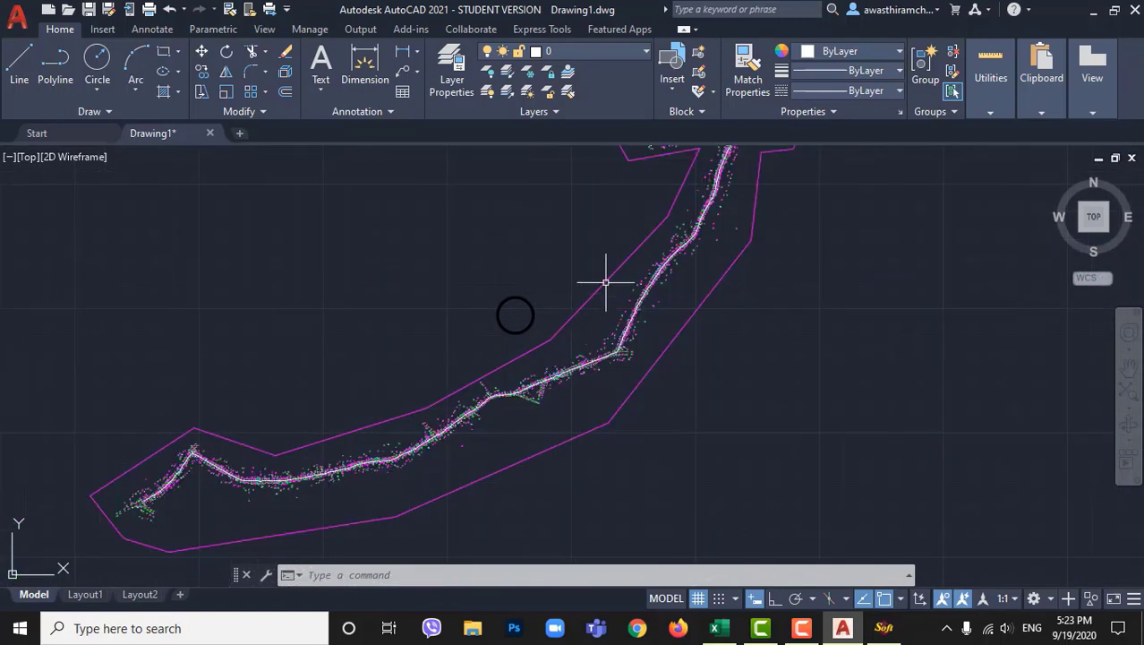
- Switch to SW_DTM and process all points and features of the survey with the Features layer
{"action": "left_click_drag", "start_coordinate": [610, 294], "coordinate": [537, 460]}
{"action": "scroll", "coordinate": [704, 352], "scroll_direction": "up", "scroll_amount": 4}
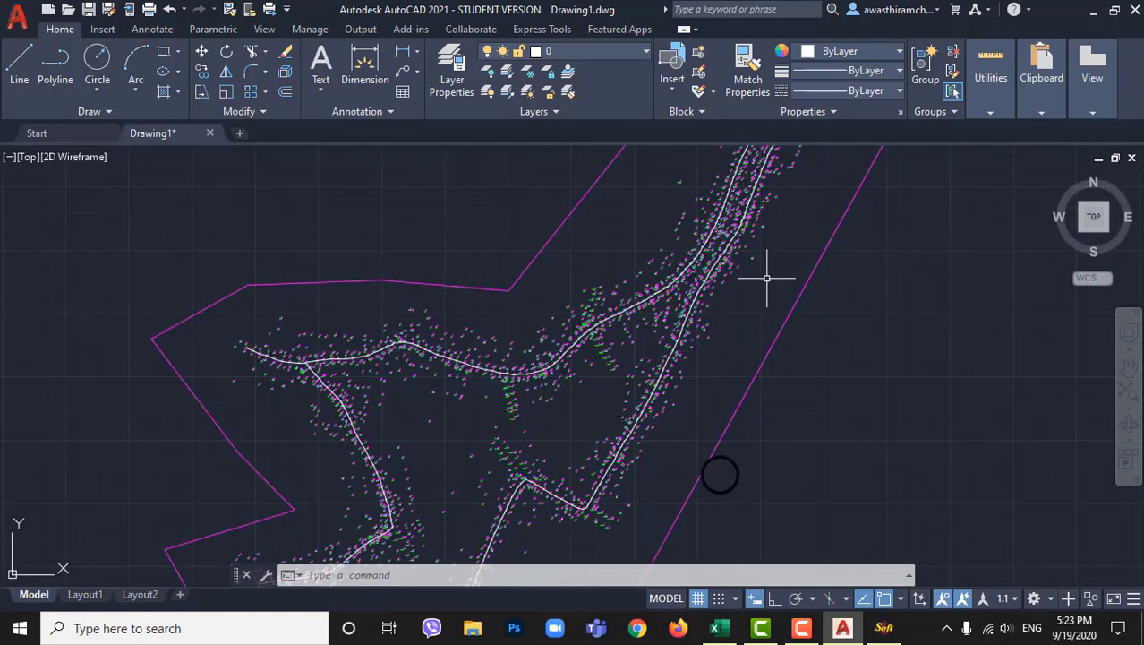
{"action": "middle_click_drag", "start_coordinate": [776, 272], "coordinate": [754, 501]}
{"action": "scroll", "coordinate": [754, 501], "scroll_direction": "down", "scroll_amount": 5}
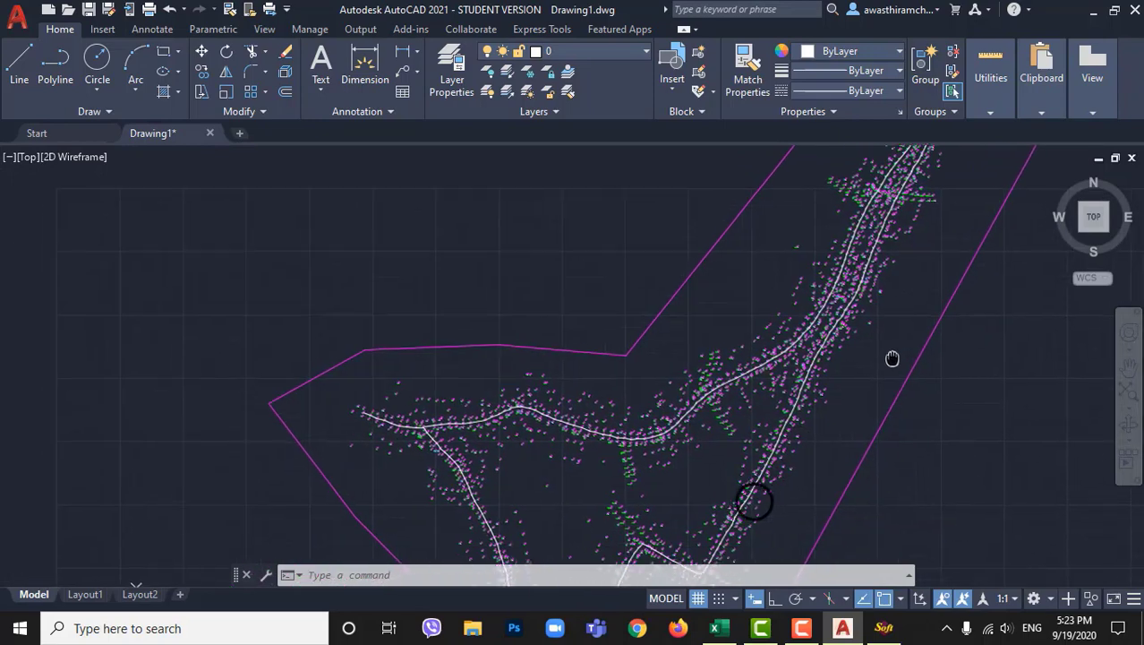
{"action": "scroll", "coordinate": [609, 296], "scroll_direction": "down", "scroll_amount": 5}
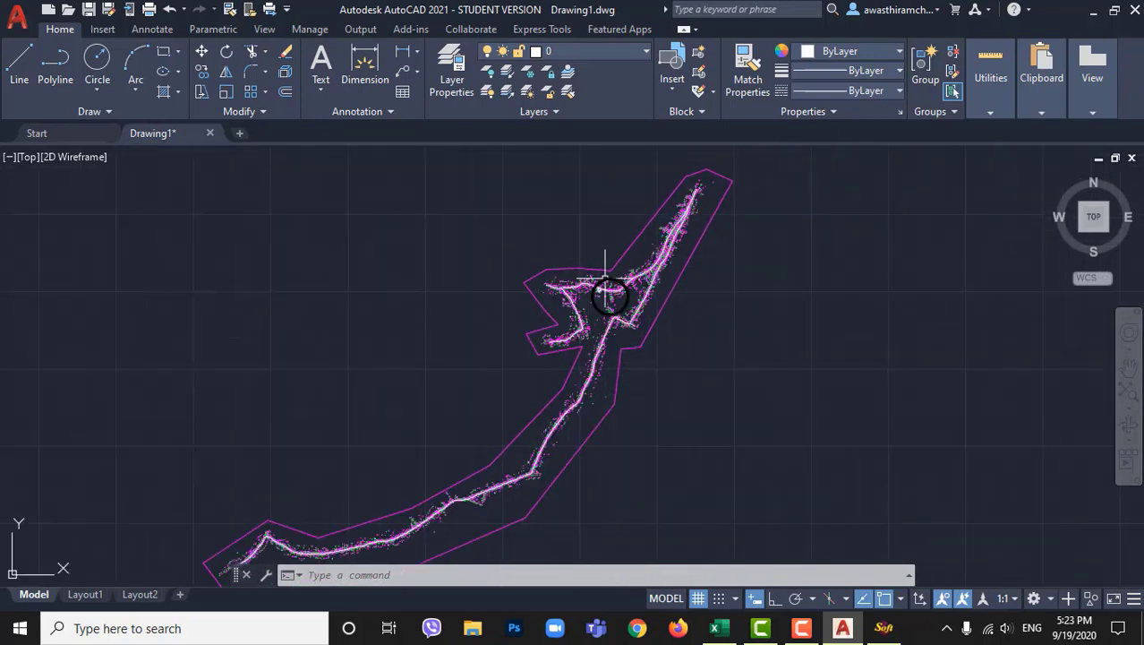
{"action": "middle_click_drag", "start_coordinate": [539, 356], "coordinate": [573, 320]}
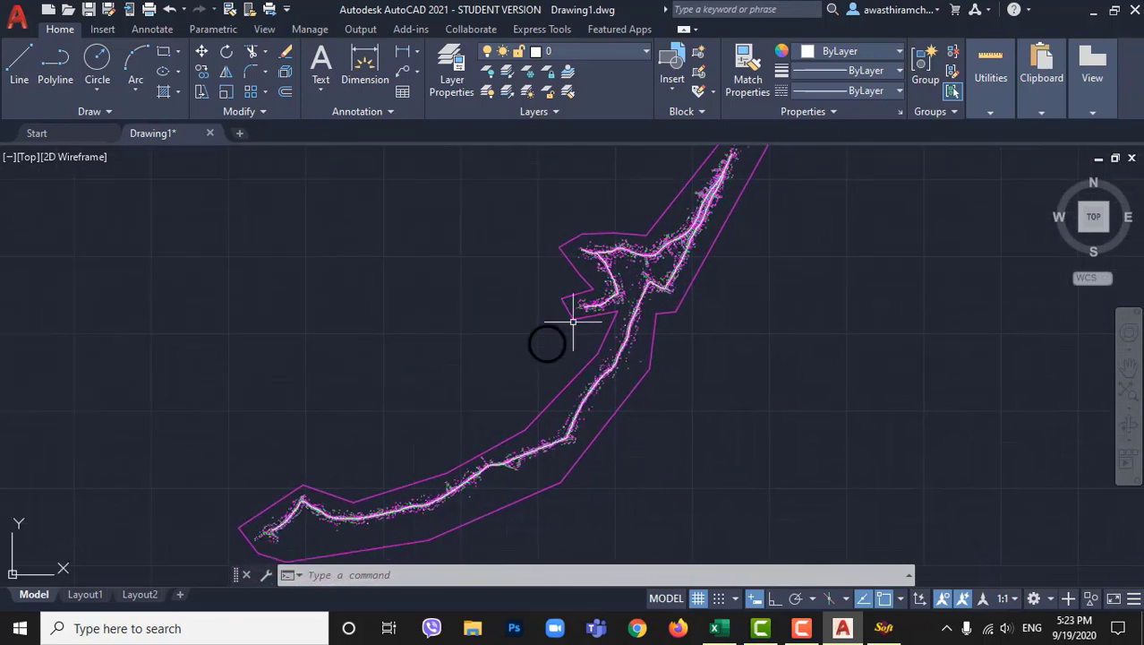
{"action": "left_click", "coordinate": [883, 627]}
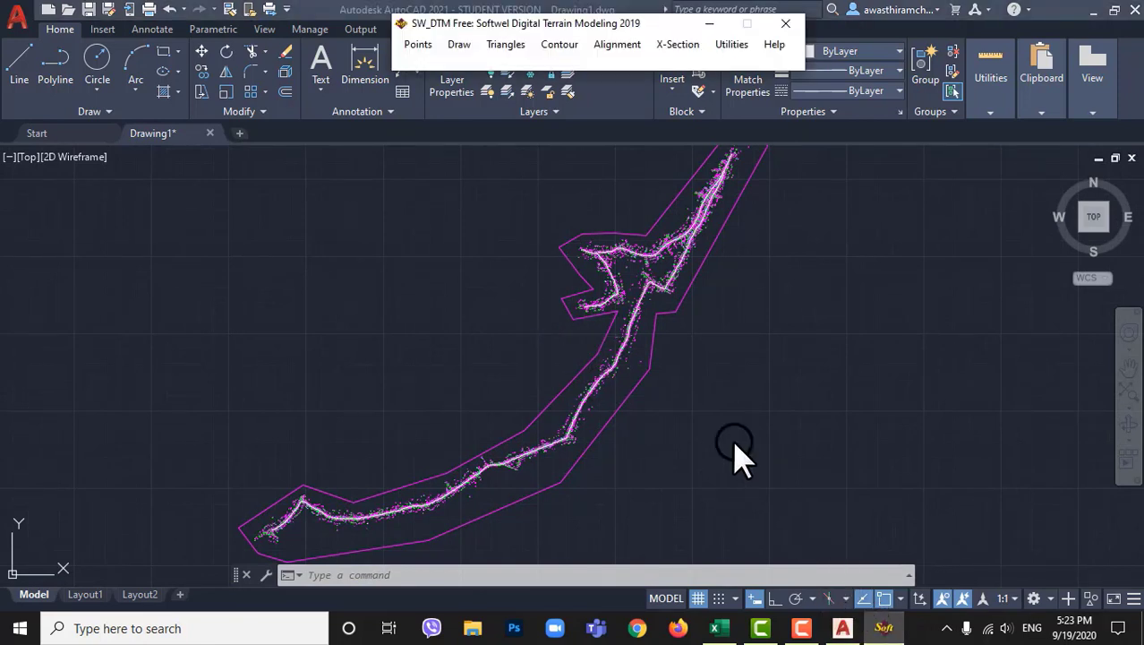
{"action": "left_click", "coordinate": [418, 45]}
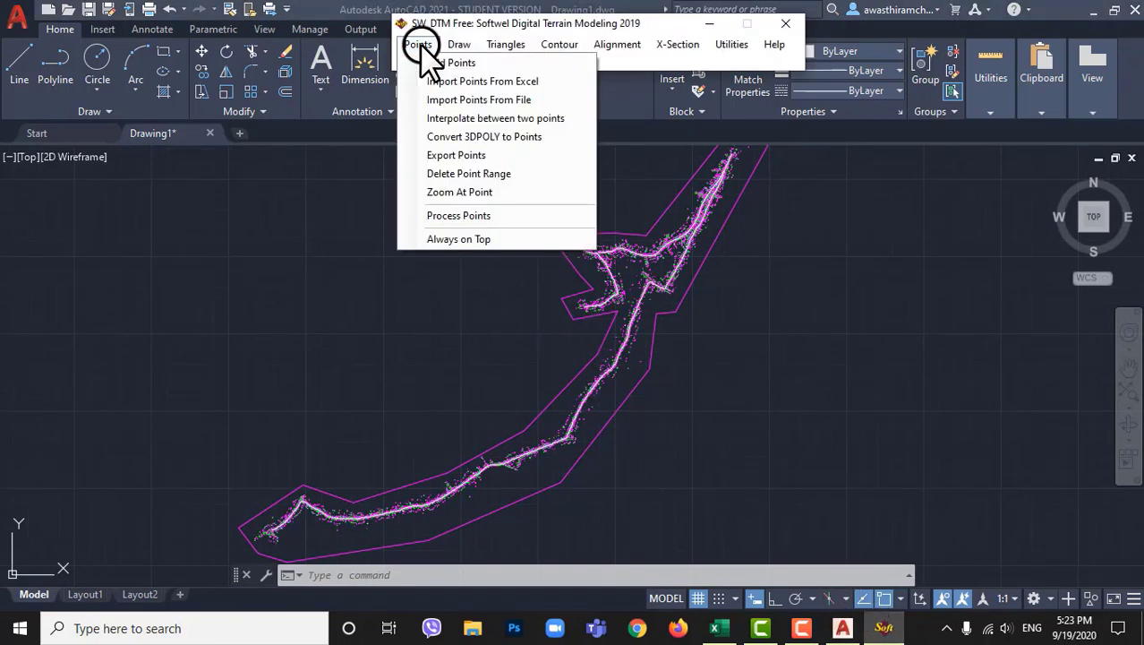
{"action": "left_click", "coordinate": [473, 216]}
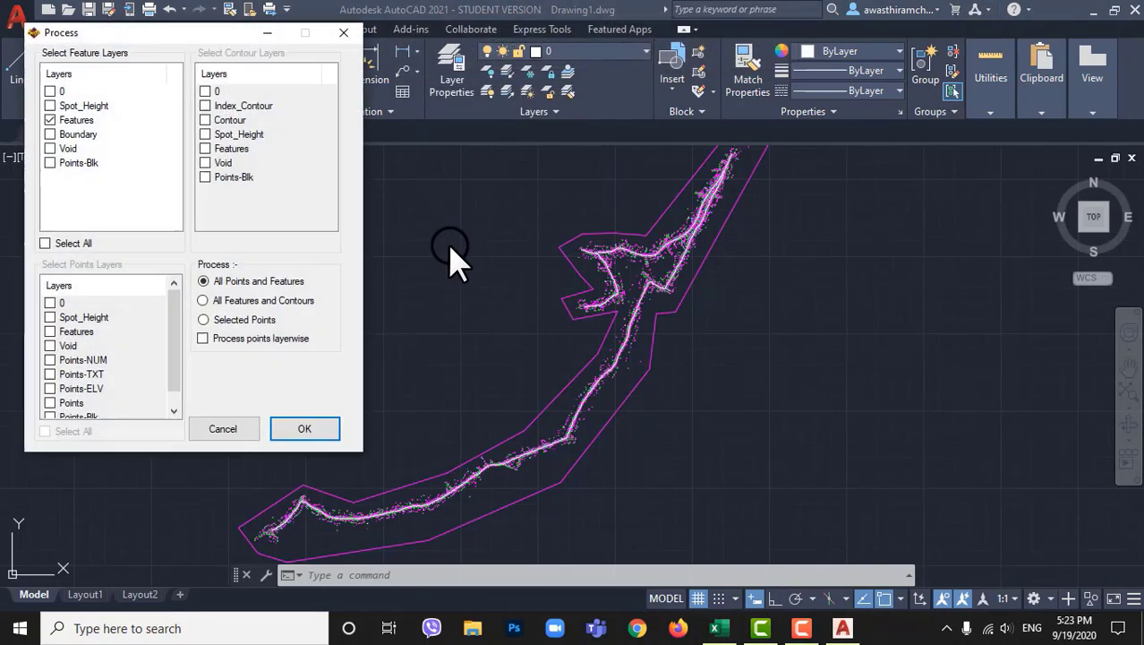
{"action": "left_click", "coordinate": [305, 430]}
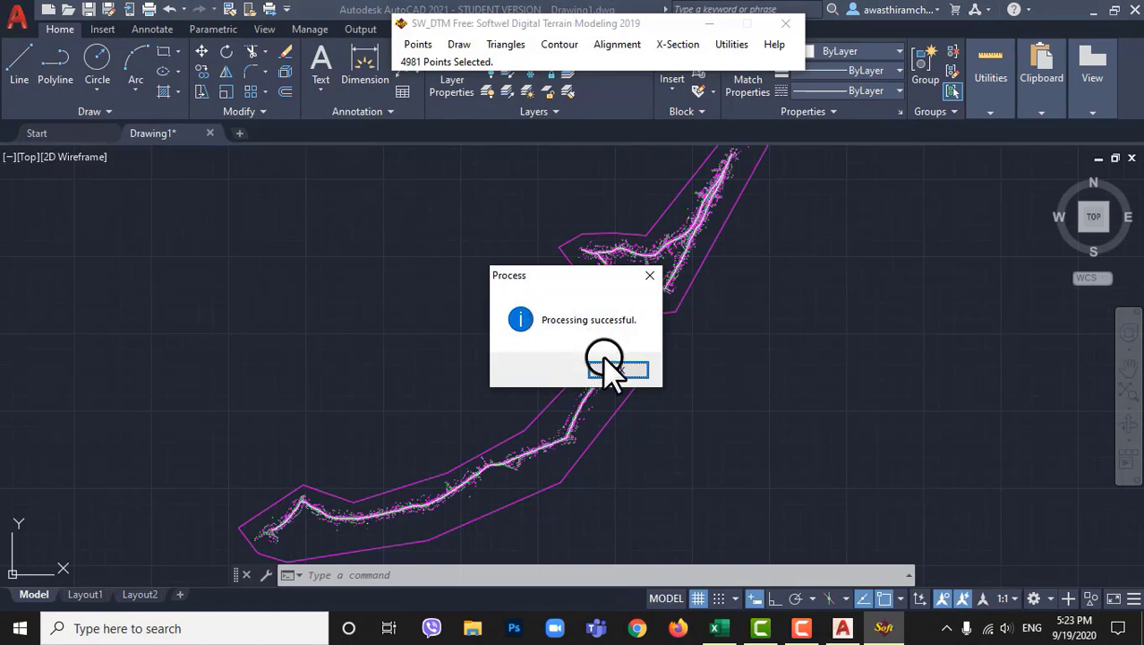
{"action": "left_click", "coordinate": [616, 367]}
- Triangulate the processed survey points
{"action": "left_click", "coordinate": [492, 46]}
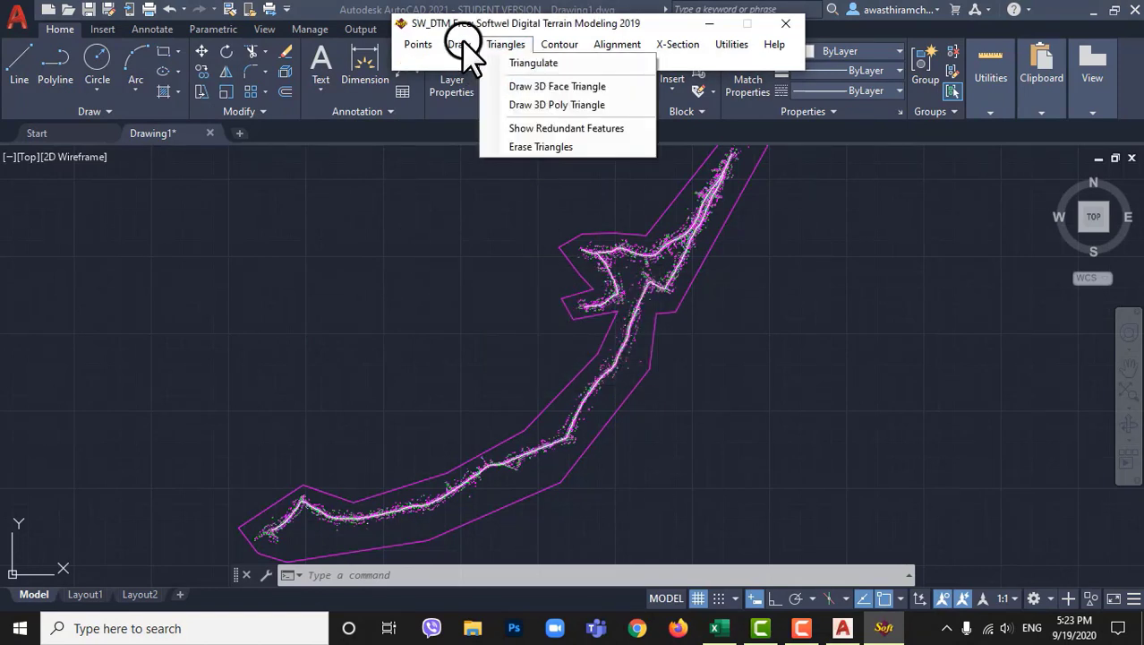
{"action": "left_click", "coordinate": [527, 64]}
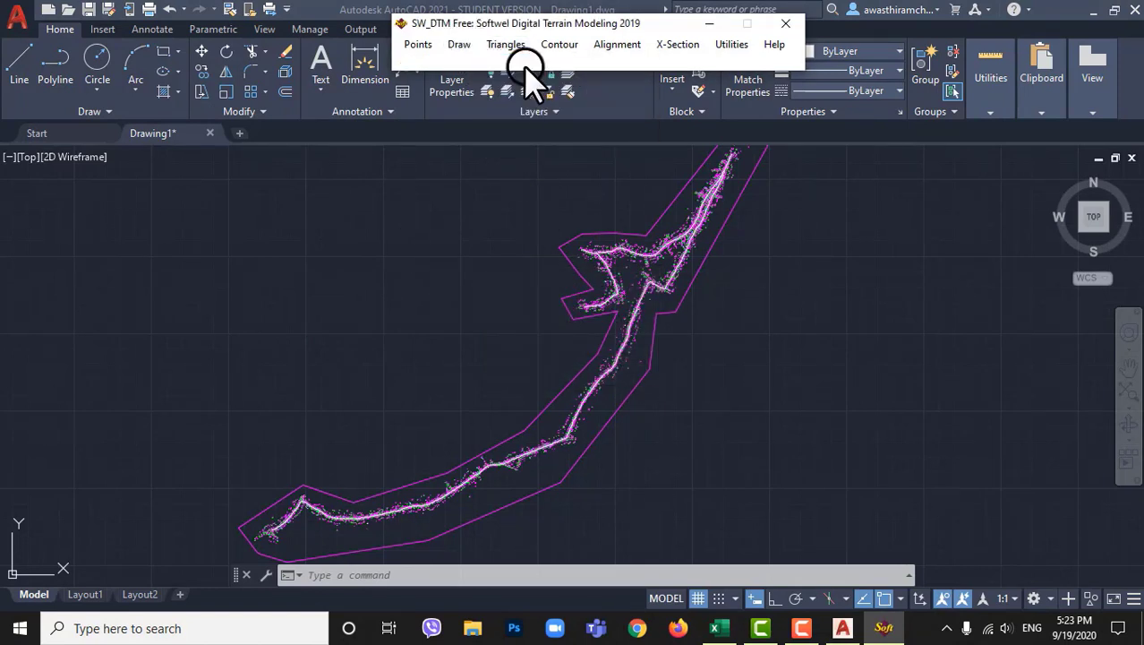
{"action": "left_click", "coordinate": [656, 371]}
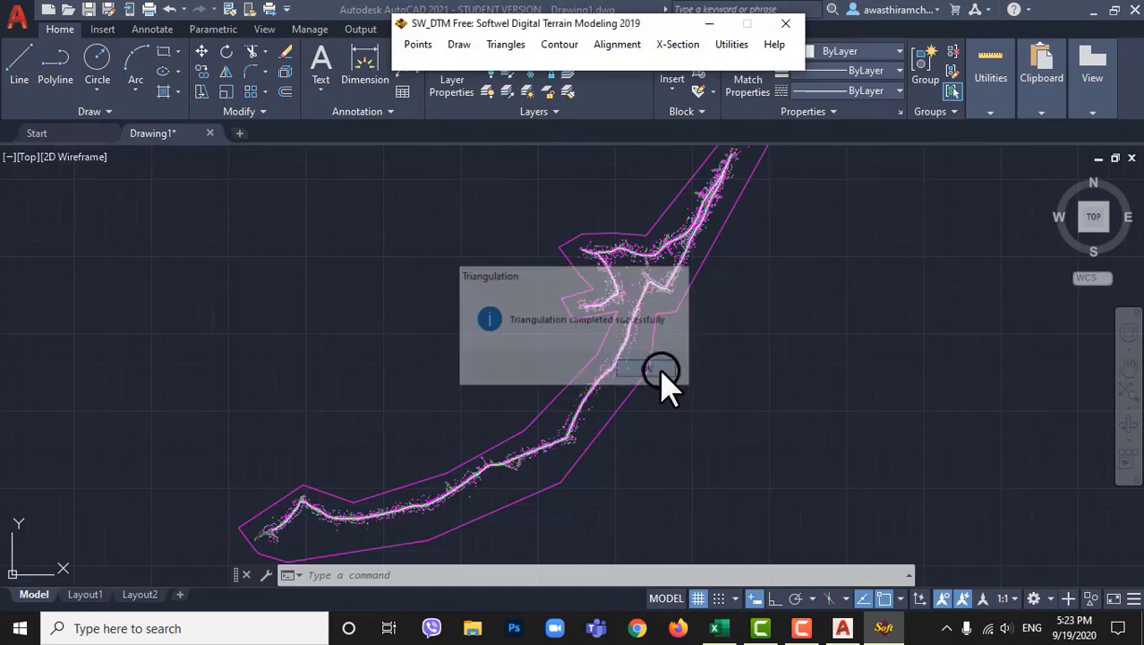
- Draw round contours with interval 1.00, major contour 5.00, minimum distance 0.10 and rounding factor 5
{"action": "left_click", "coordinate": [557, 45]}
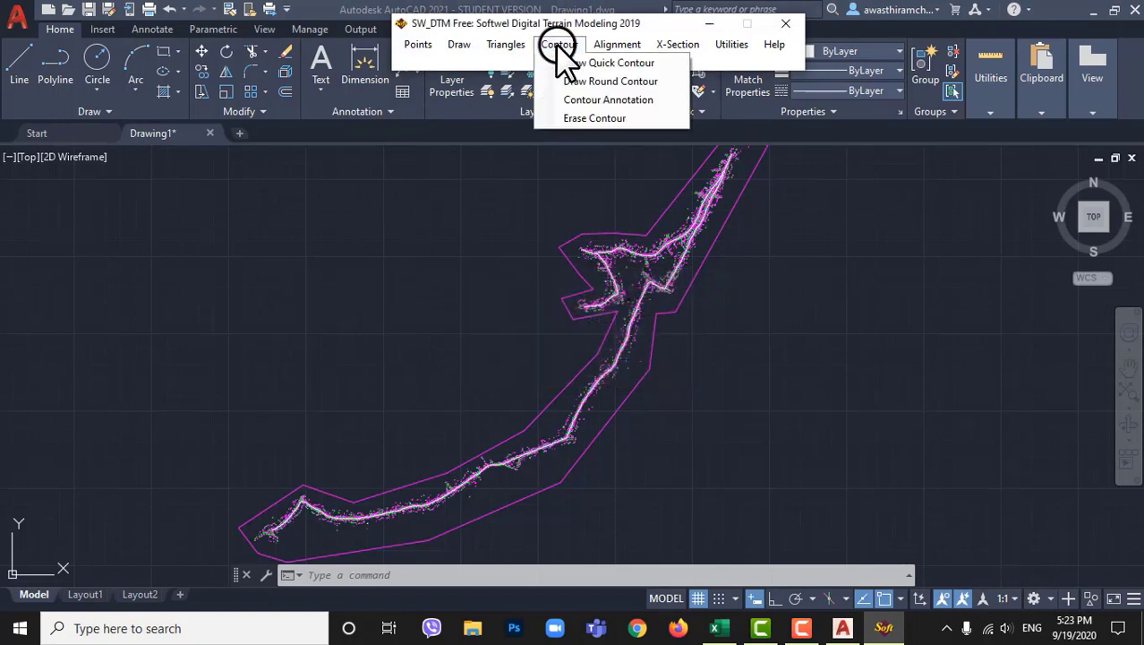
{"action": "left_click", "coordinate": [585, 81]}
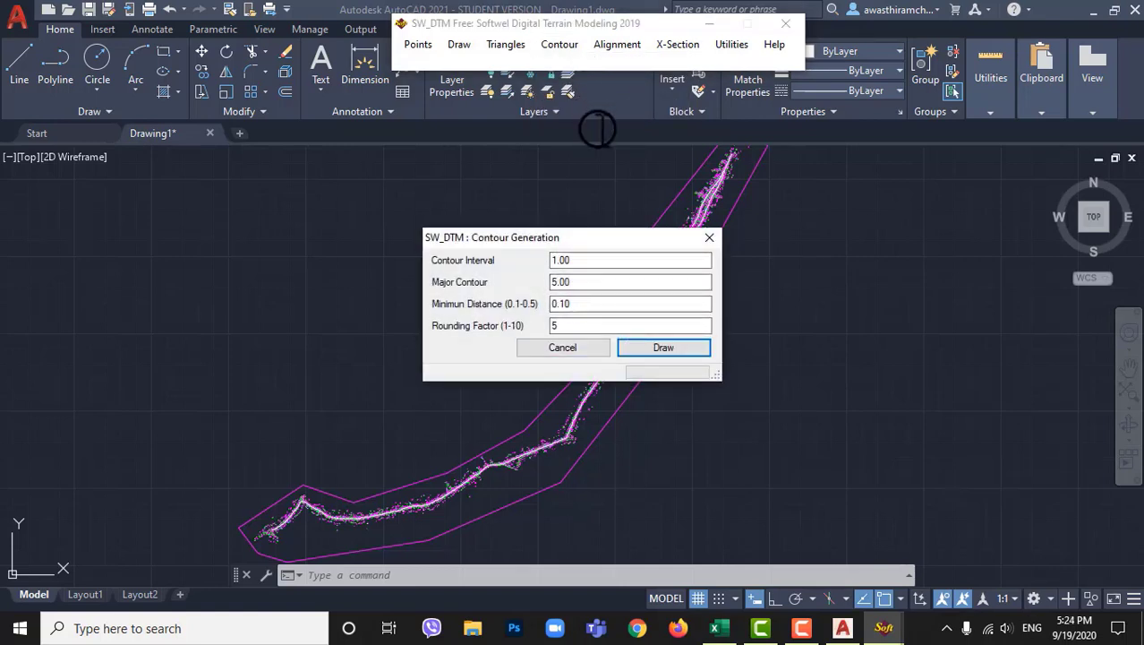
{"action": "left_click", "coordinate": [653, 345]}
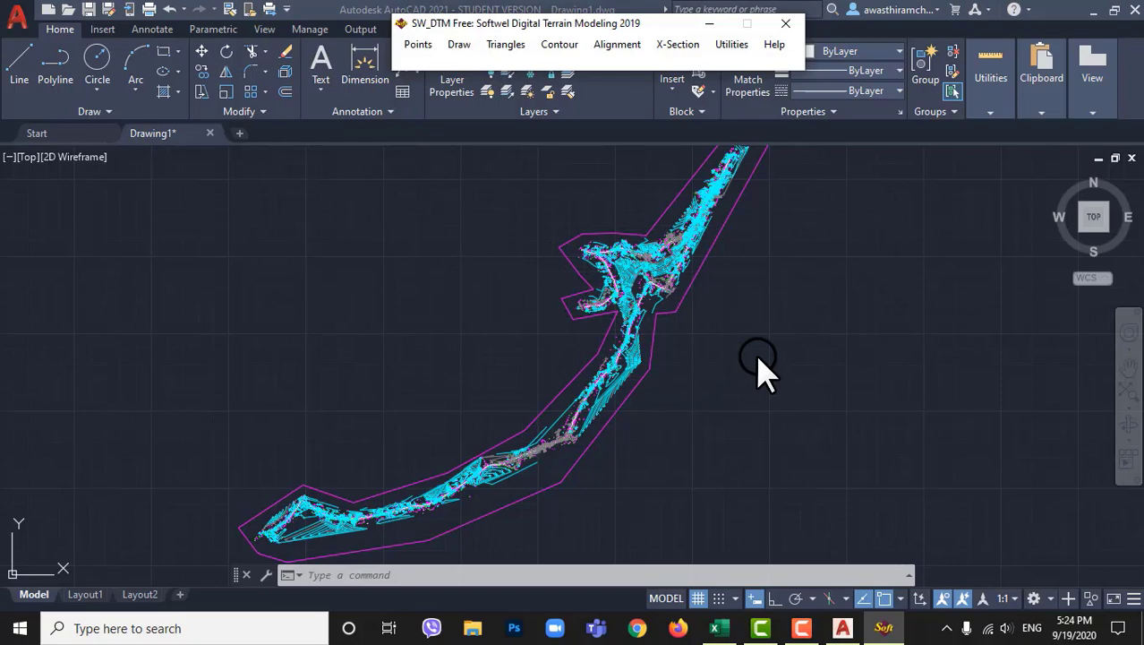
- Examine the contours along the corridor, from the southwestern end to the branch junction and the northeastern alignment lines
{"action": "scroll", "coordinate": [409, 429], "scroll_direction": "up", "scroll_amount": 5}
{"action": "scroll", "coordinate": [202, 461], "scroll_direction": "up", "scroll_amount": 3}
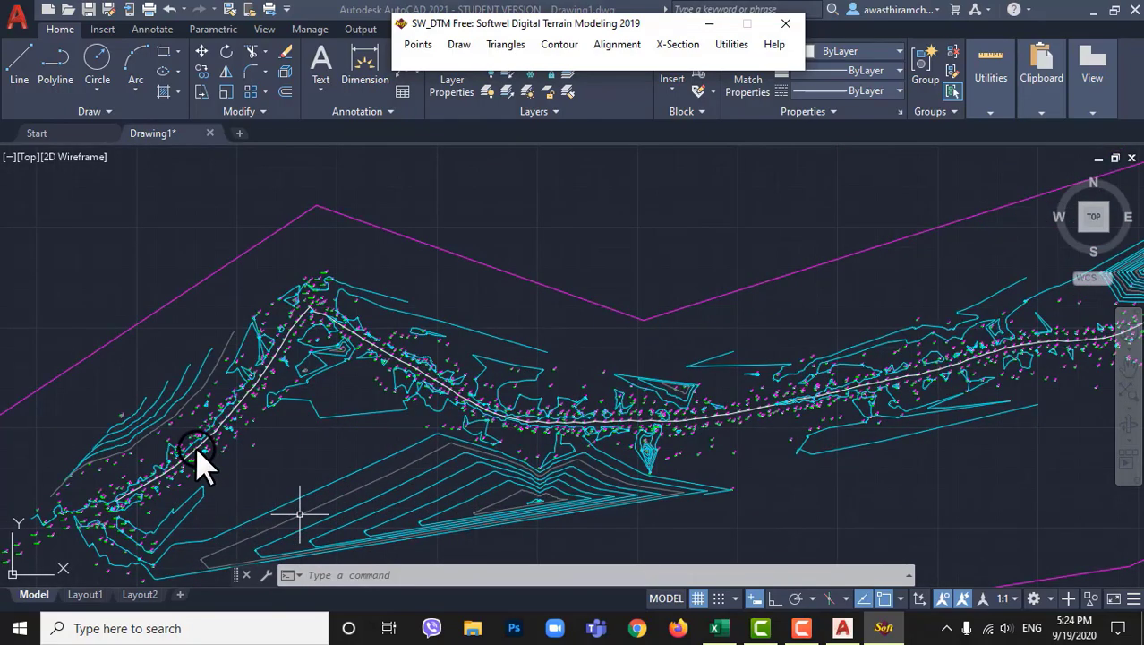
{"action": "scroll", "coordinate": [199, 463], "scroll_direction": "up", "scroll_amount": 2}
{"action": "scroll", "coordinate": [228, 537], "scroll_direction": "down", "scroll_amount": 8}
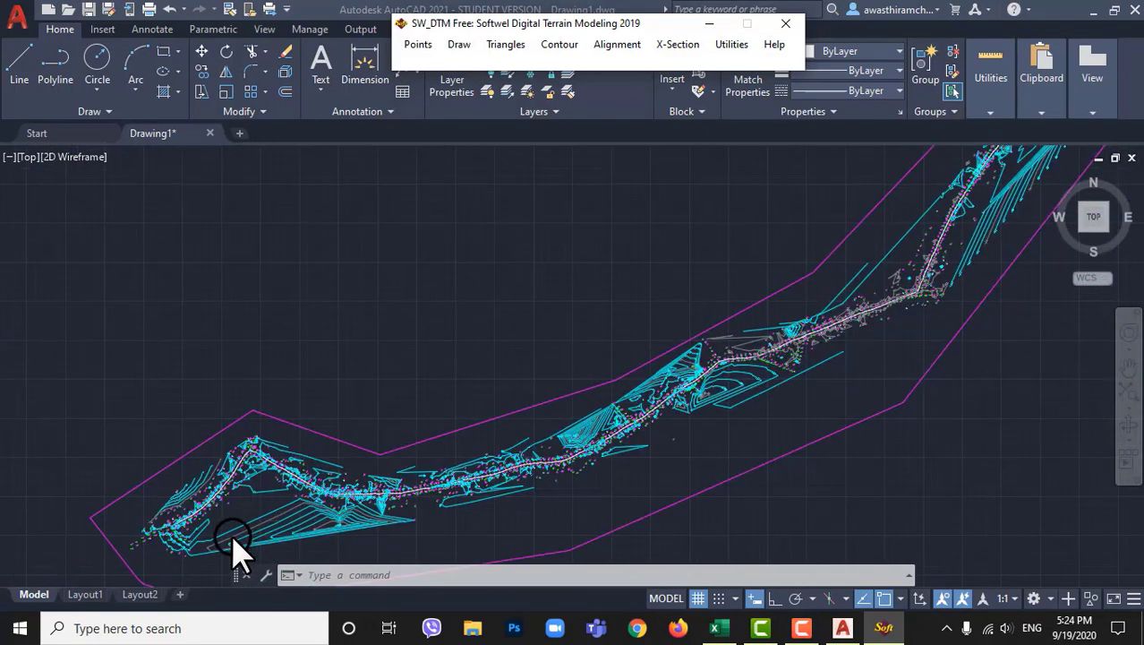
{"action": "scroll", "coordinate": [235, 548], "scroll_direction": "up", "scroll_amount": 5}
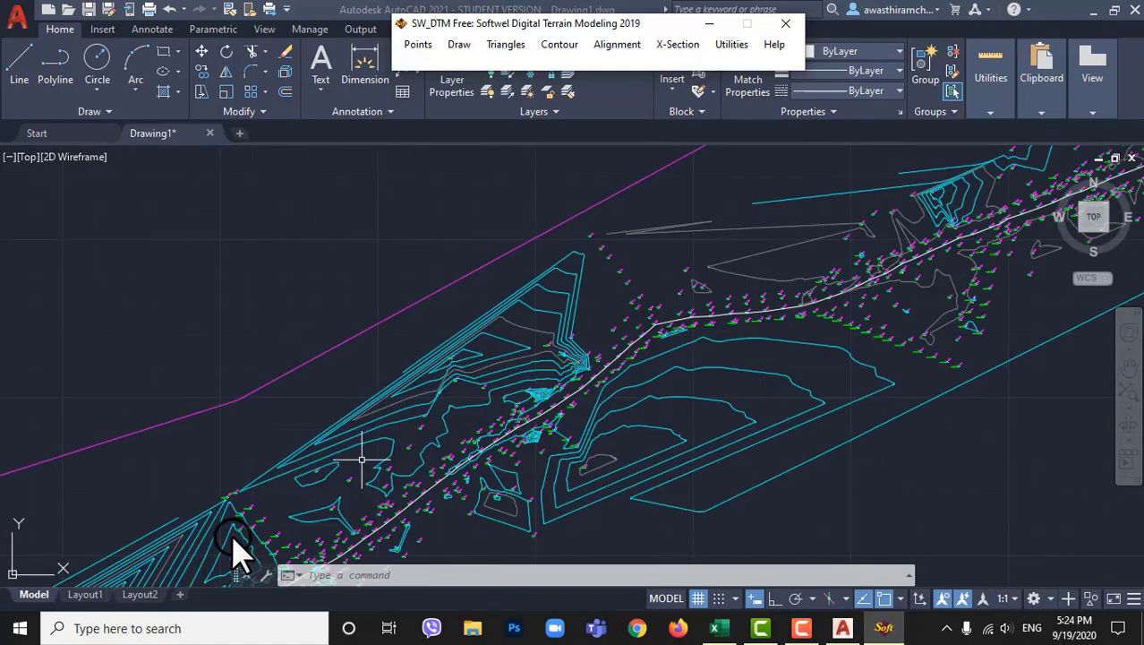
{"action": "scroll", "coordinate": [234, 548], "scroll_direction": "down", "scroll_amount": 5}
{"action": "scroll", "coordinate": [518, 273], "scroll_direction": "down", "scroll_amount": 2}
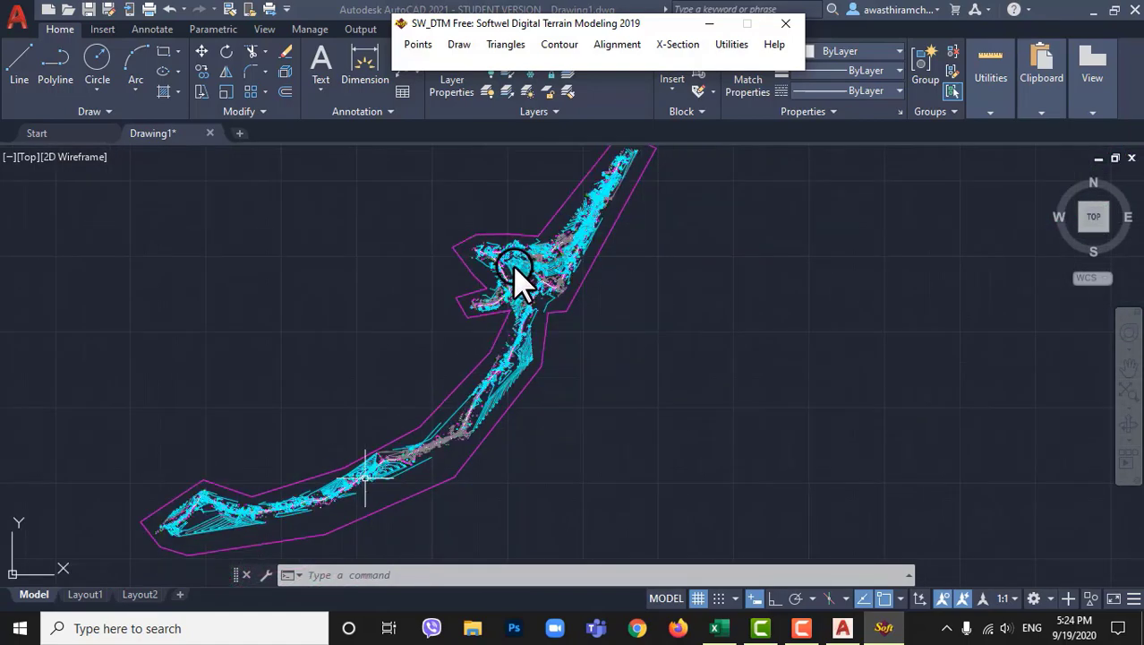
{"action": "scroll", "coordinate": [515, 266], "scroll_direction": "up", "scroll_amount": 6}
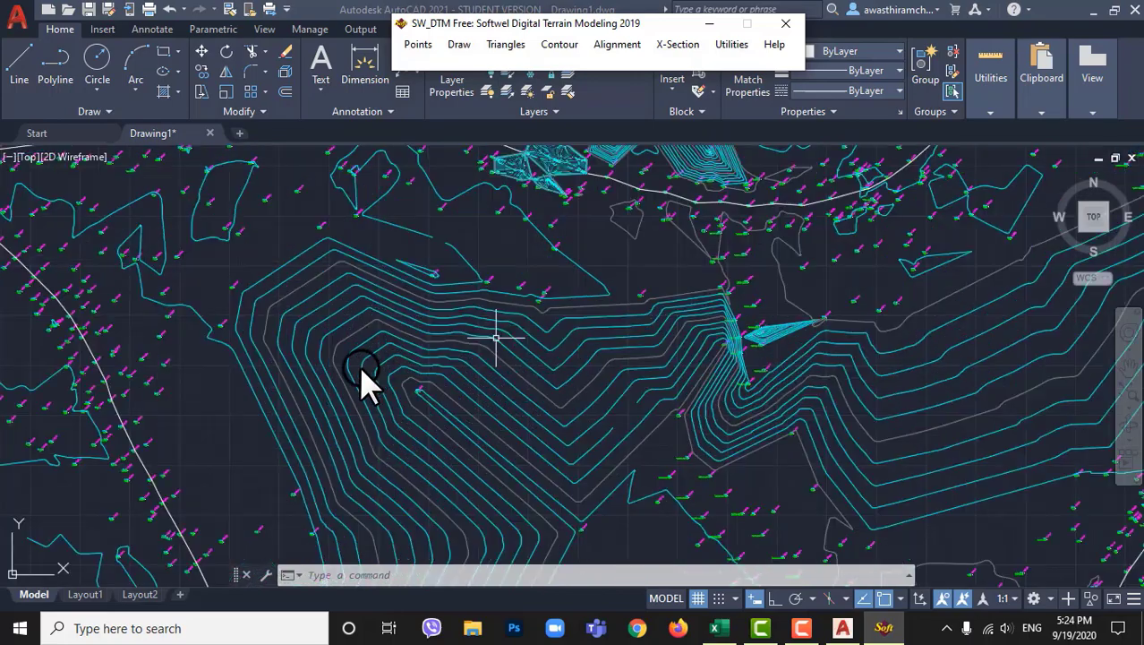
{"action": "scroll", "coordinate": [361, 367], "scroll_direction": "down", "scroll_amount": 3}
{"action": "scroll", "coordinate": [217, 345], "scroll_direction": "up", "scroll_amount": 1}
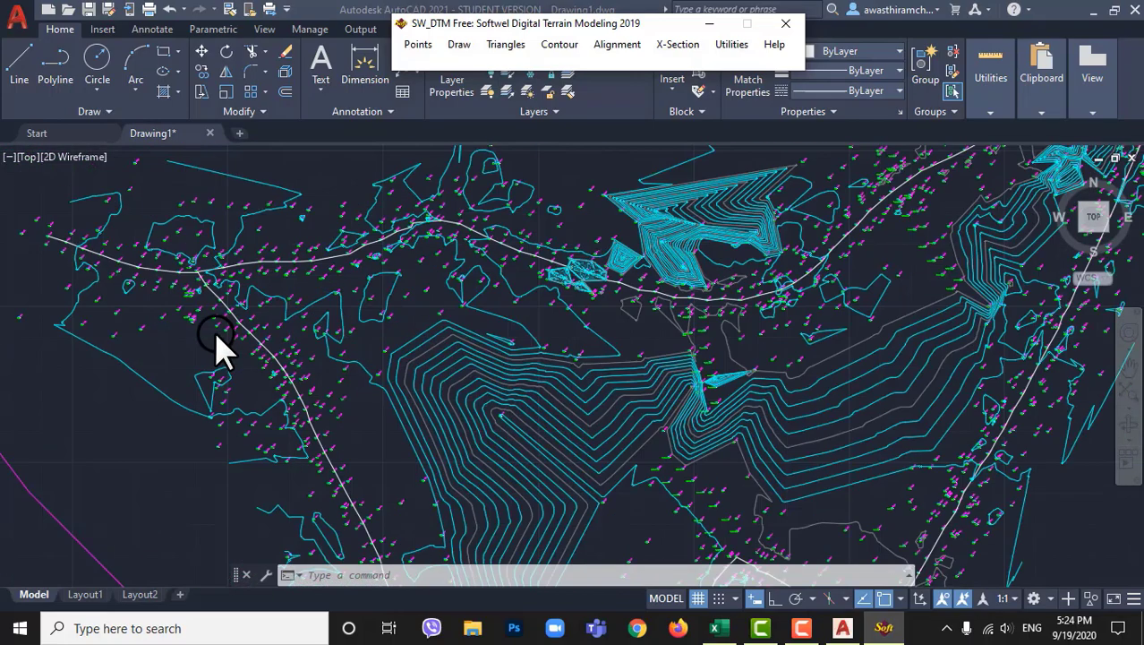
{"action": "scroll", "coordinate": [216, 336], "scroll_direction": "down", "scroll_amount": 5}
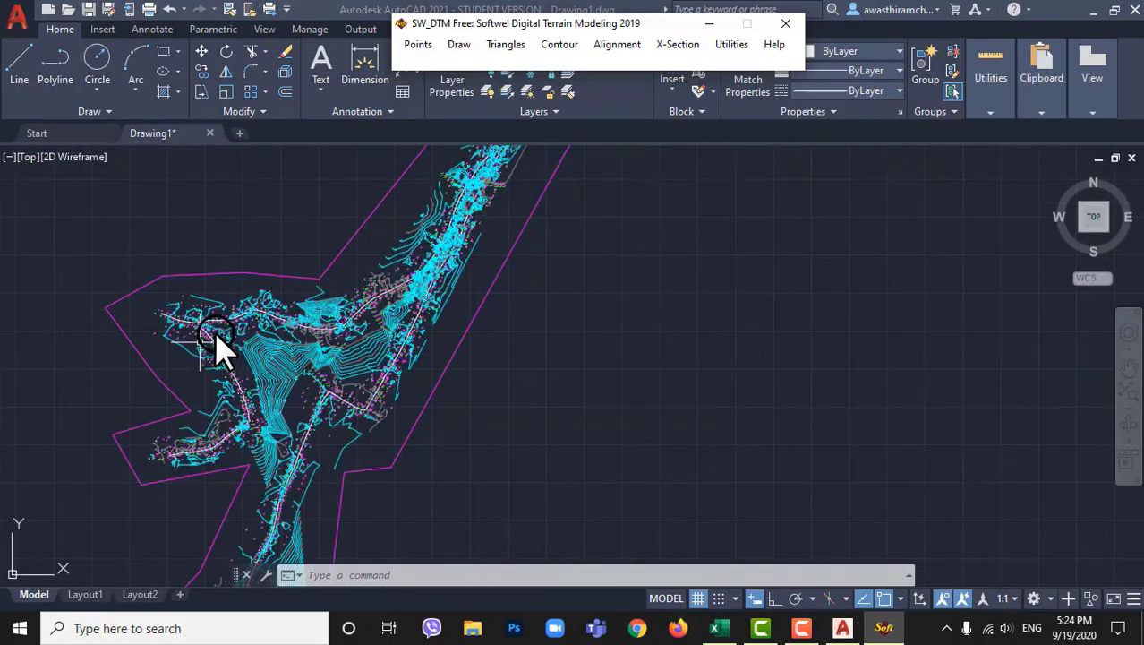
{"action": "scroll", "coordinate": [224, 335], "scroll_direction": "up", "scroll_amount": 5}
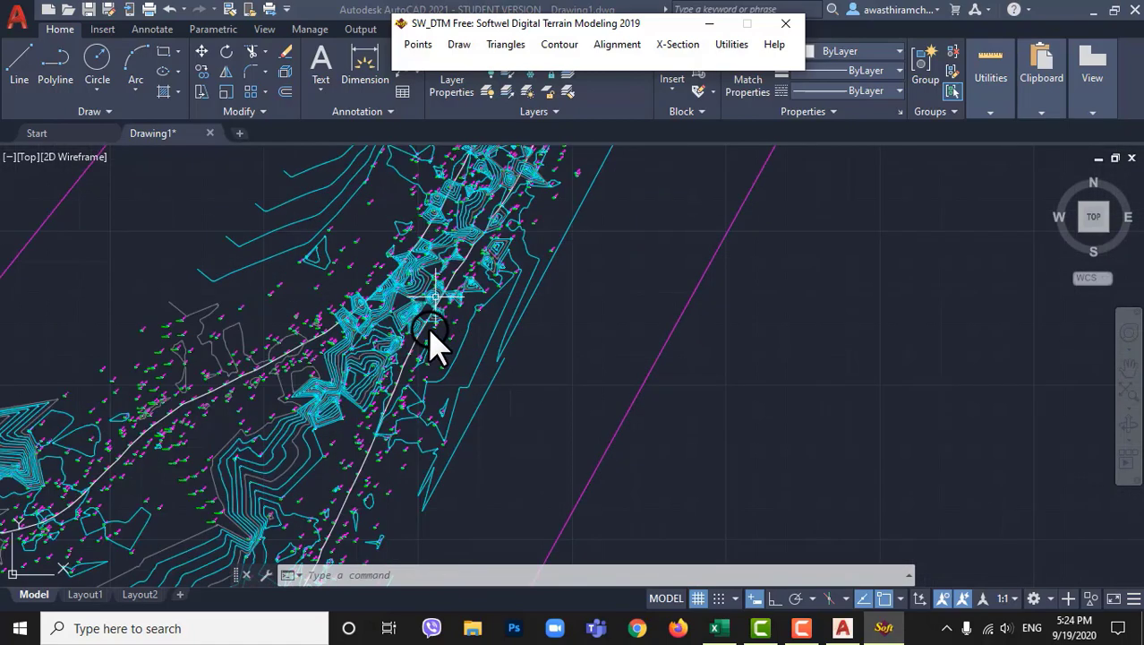
{"action": "scroll", "coordinate": [432, 341], "scroll_direction": "up", "scroll_amount": 1}
{"action": "scroll", "coordinate": [433, 342], "scroll_direction": "down", "scroll_amount": 6}
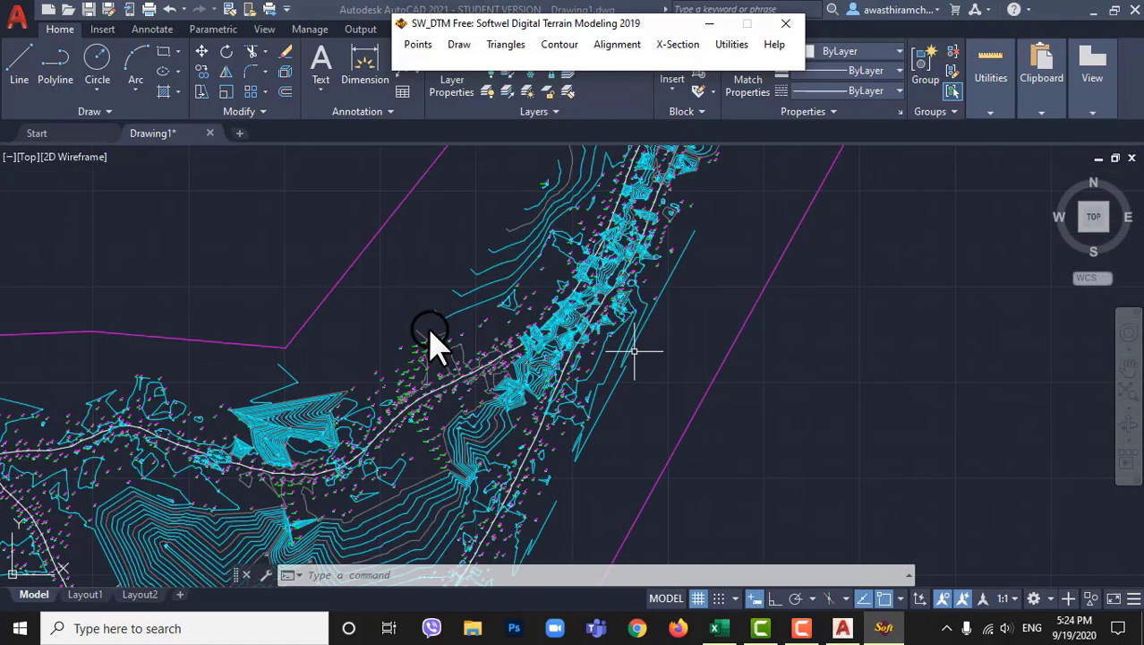
{"action": "middle_click_drag", "start_coordinate": [384, 341], "coordinate": [503, 333]}
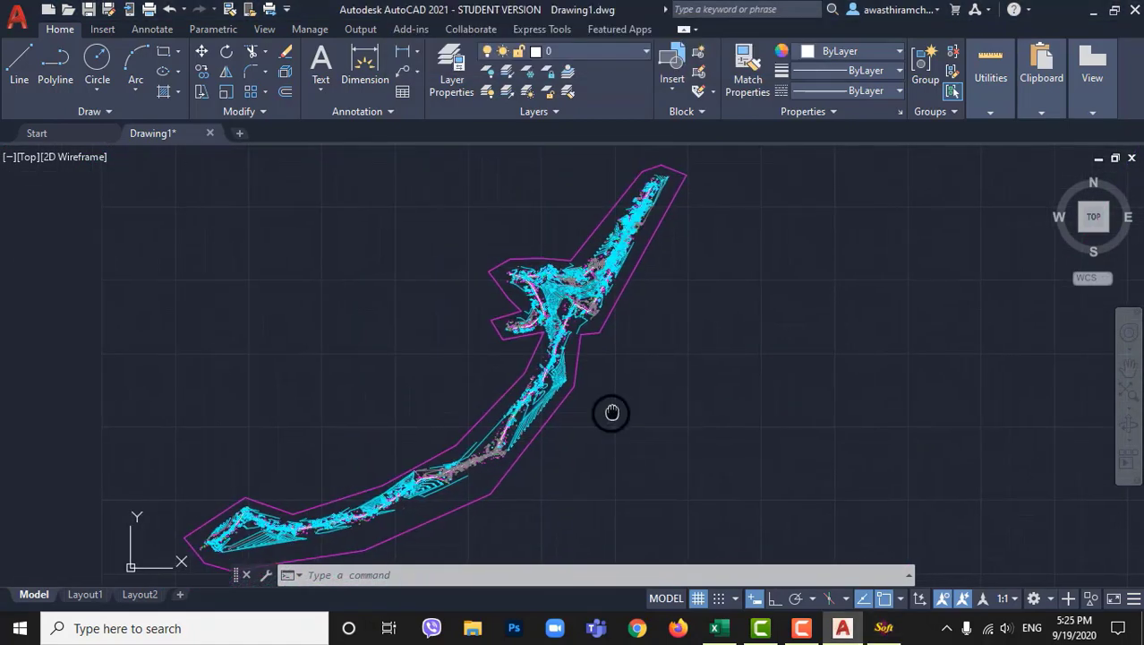
- Set up sections by DTM in SW_DTM in L-Profile and X-Section mode, from chainage 0+000 at interval 20 with partial distances of 15
{"action": "left_click", "coordinate": [885, 629]}
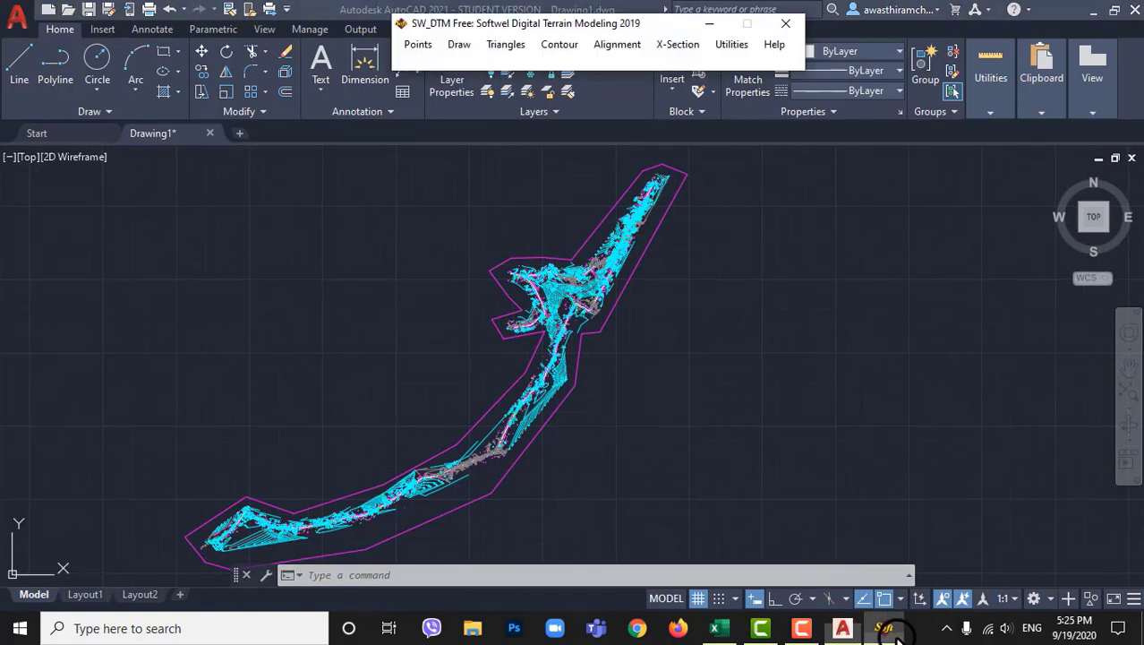
{"action": "left_click", "coordinate": [727, 46]}
{"action": "key", "text": "Left"}
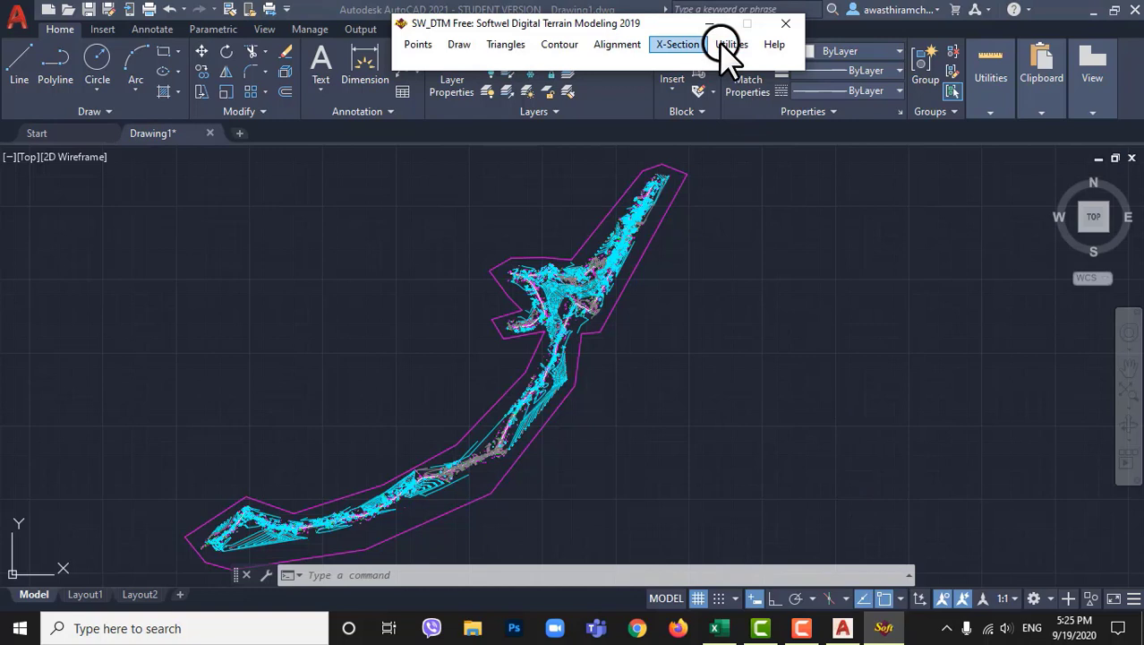
{"action": "left_click", "coordinate": [678, 43]}
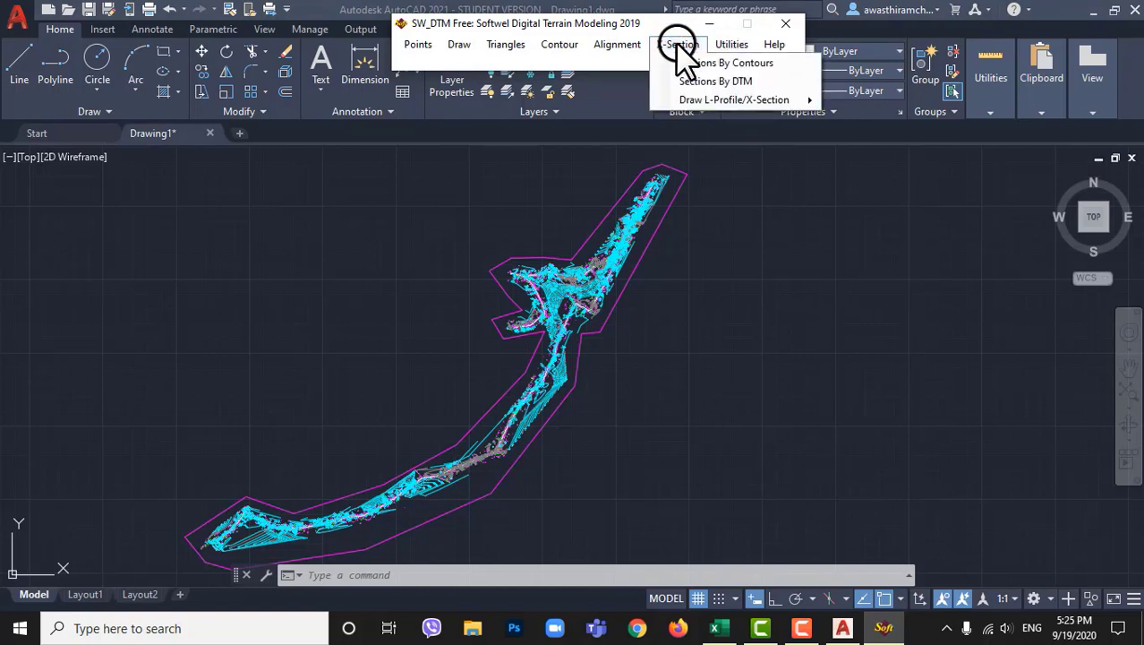
{"action": "left_click", "coordinate": [736, 79]}
{"action": "left_click", "coordinate": [661, 184]}
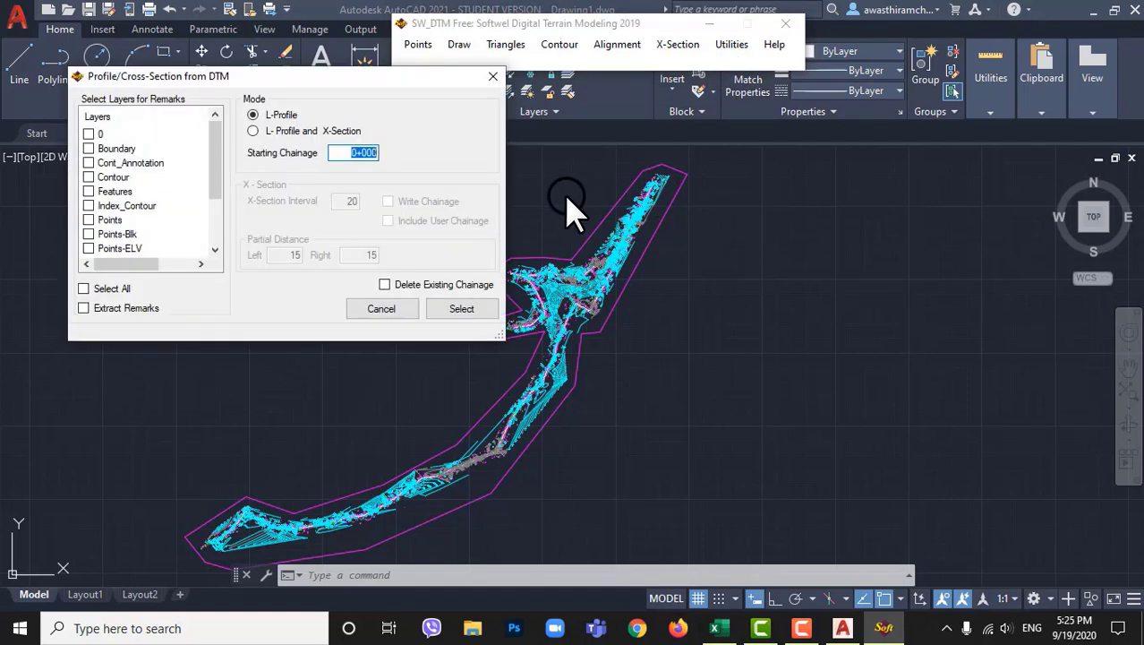
{"action": "left_click", "coordinate": [254, 131]}
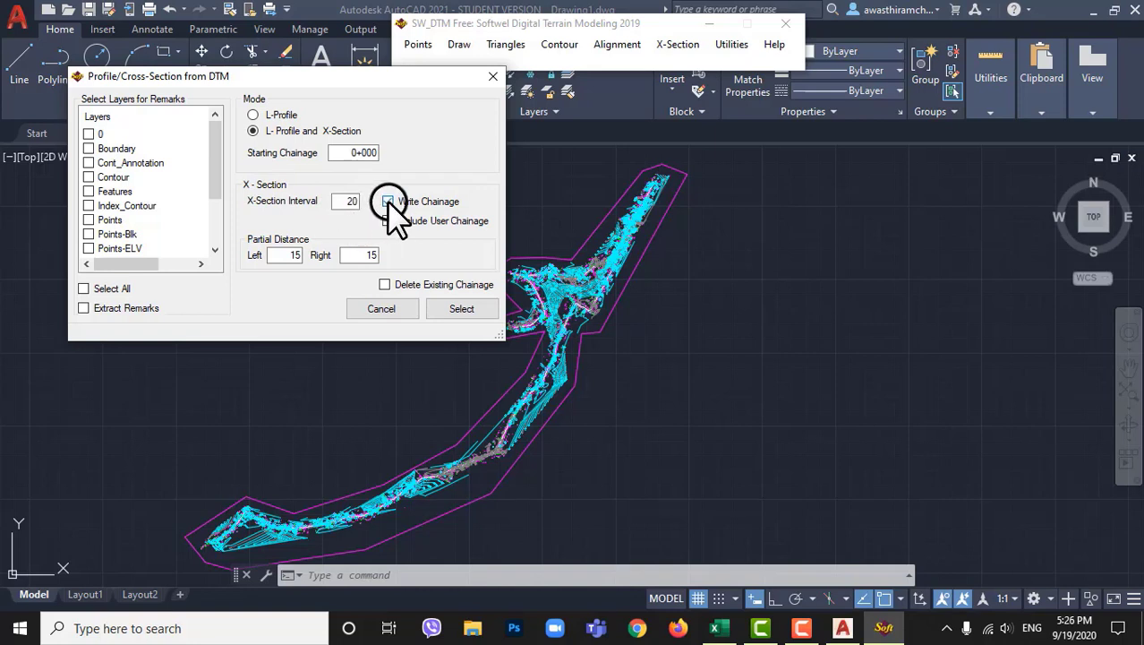
- Save the section output as a CSV in the Autocad folder under documents on drive E, named with the road's name plus "x and l section"
{"action": "left_click", "coordinate": [461, 308]}
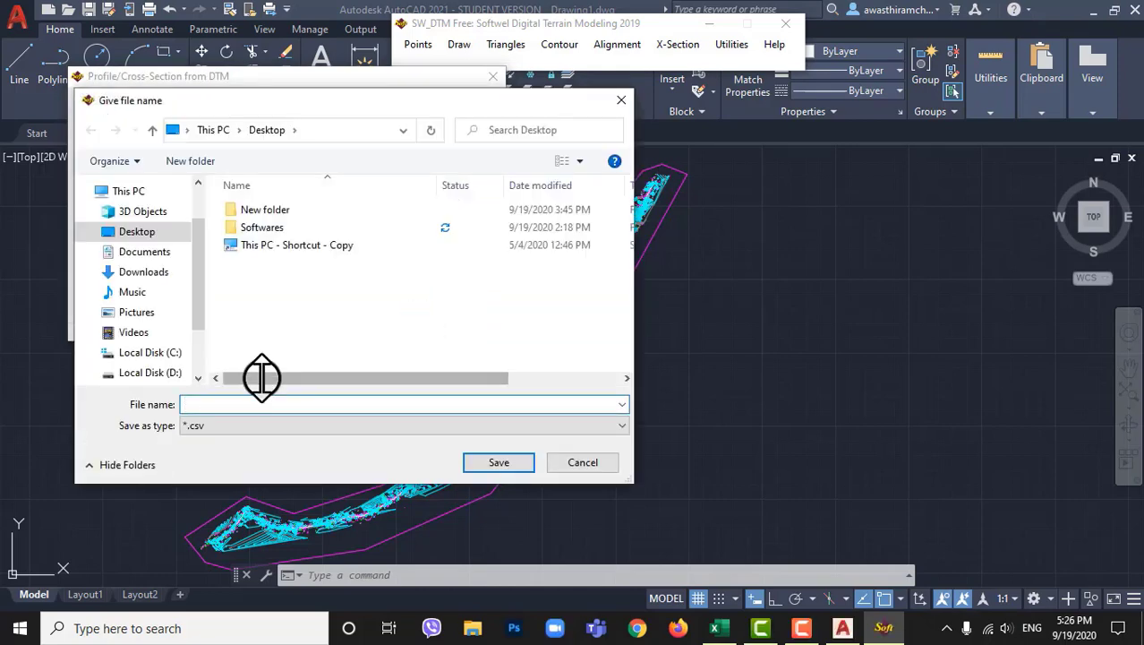
{"action": "scroll", "coordinate": [197, 288], "scroll_direction": "down", "scroll_amount": 1}
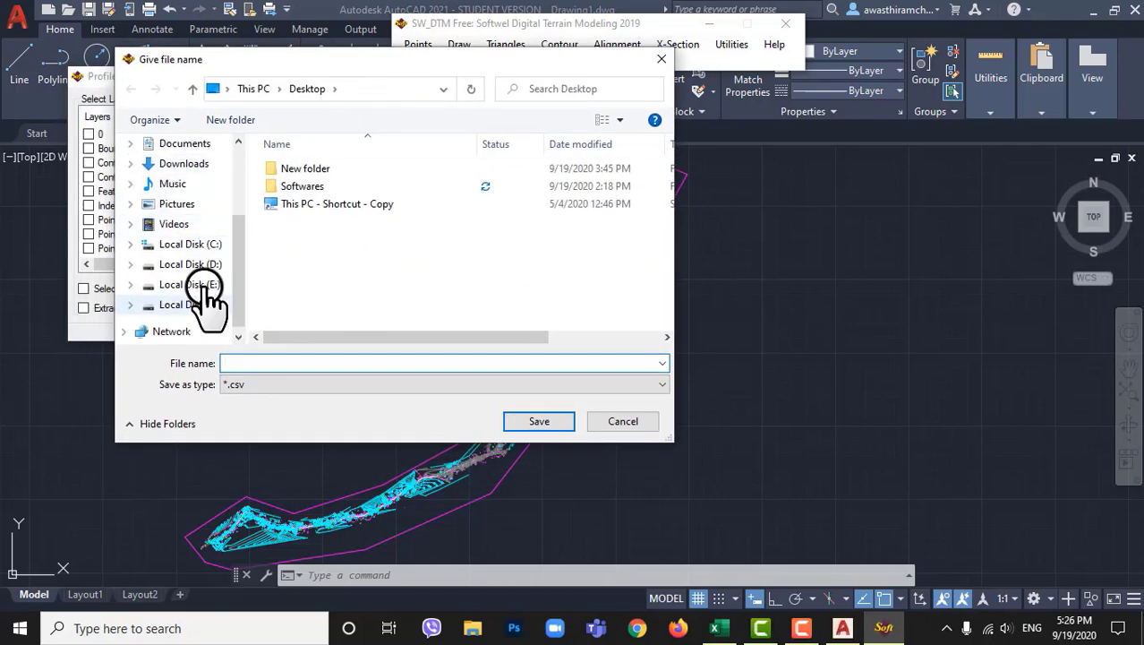
{"action": "left_click", "coordinate": [204, 286]}
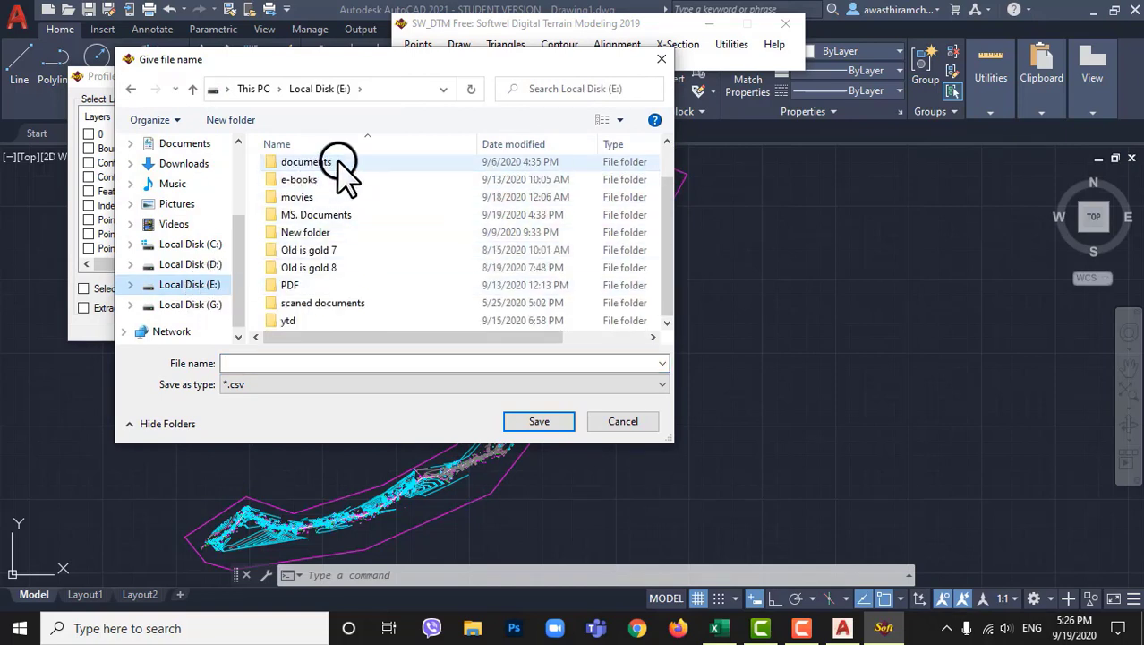
{"action": "double_click", "coordinate": [332, 163]}
{"action": "double_click", "coordinate": [332, 202]}
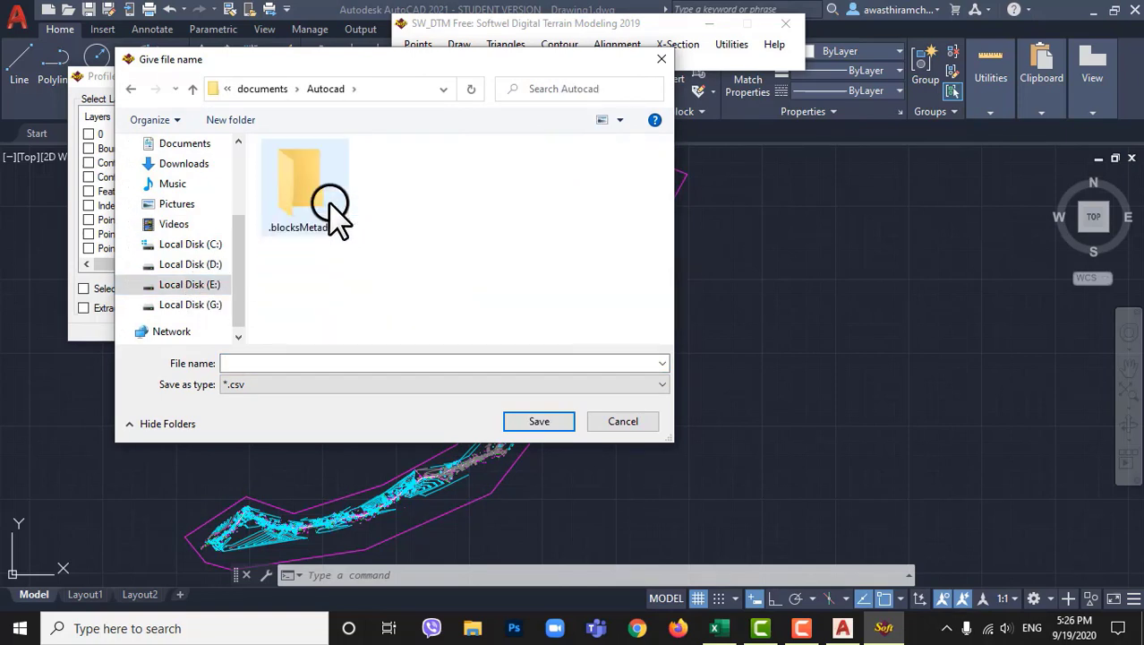
{"action": "left_click", "coordinate": [337, 361]}
{"action": "type", "text": "Nabaraj road x and l section"}
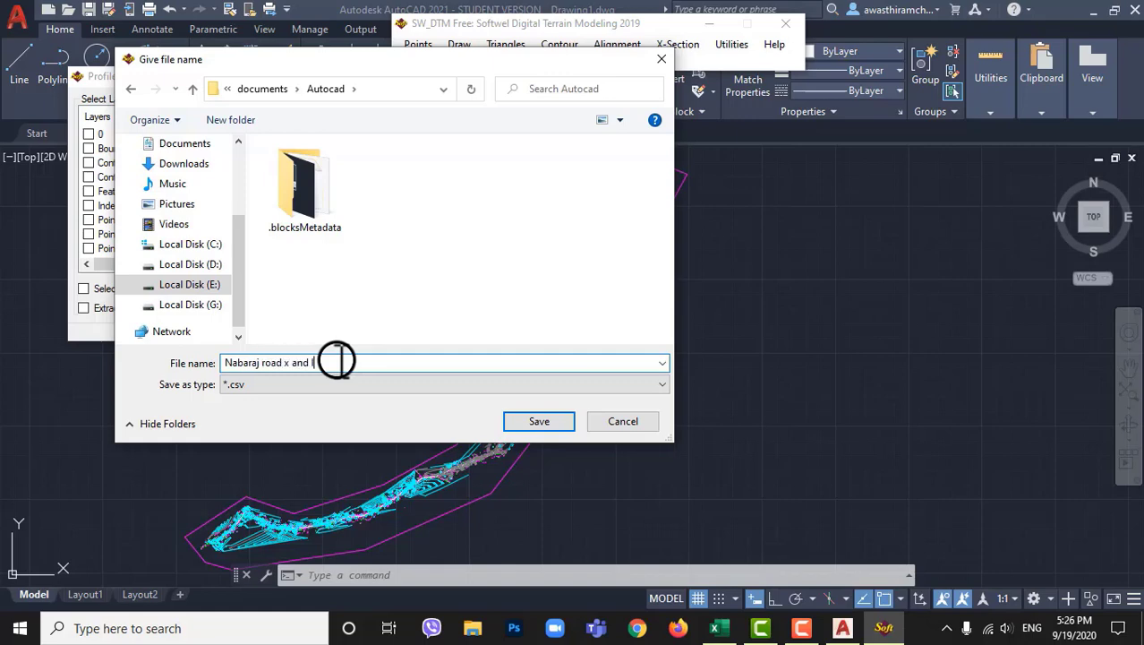
{"action": "left_click", "coordinate": [539, 421]}
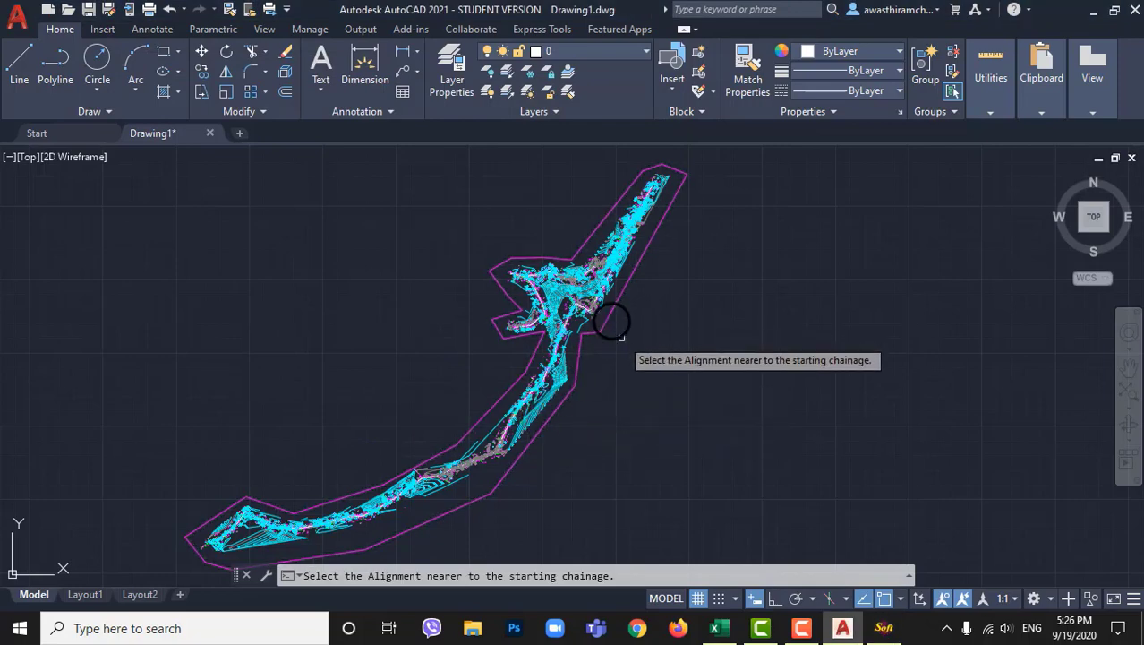
- Select the main alignment near its southwestern starting end to generate the sections from the DTM
{"action": "scroll", "coordinate": [450, 474], "scroll_direction": "up", "scroll_amount": 2}
{"action": "middle_click_drag", "start_coordinate": [471, 449], "coordinate": [602, 254]}
{"action": "scroll", "coordinate": [672, 279], "scroll_direction": "down", "scroll_amount": 4}
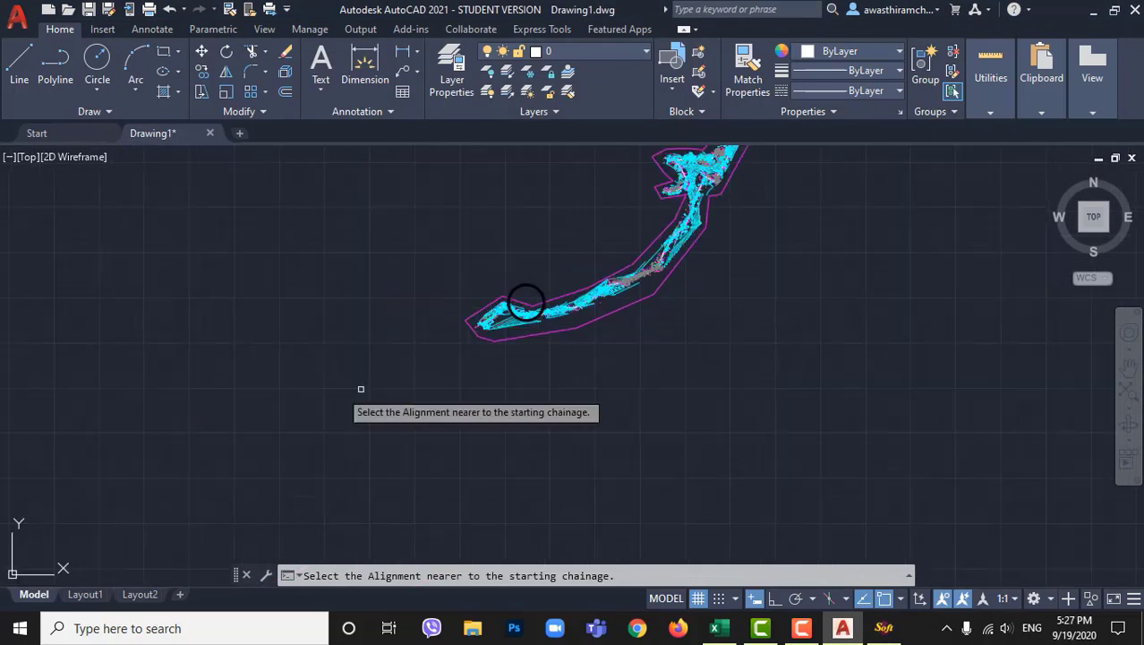
{"action": "scroll", "coordinate": [493, 309], "scroll_direction": "up", "scroll_amount": 6}
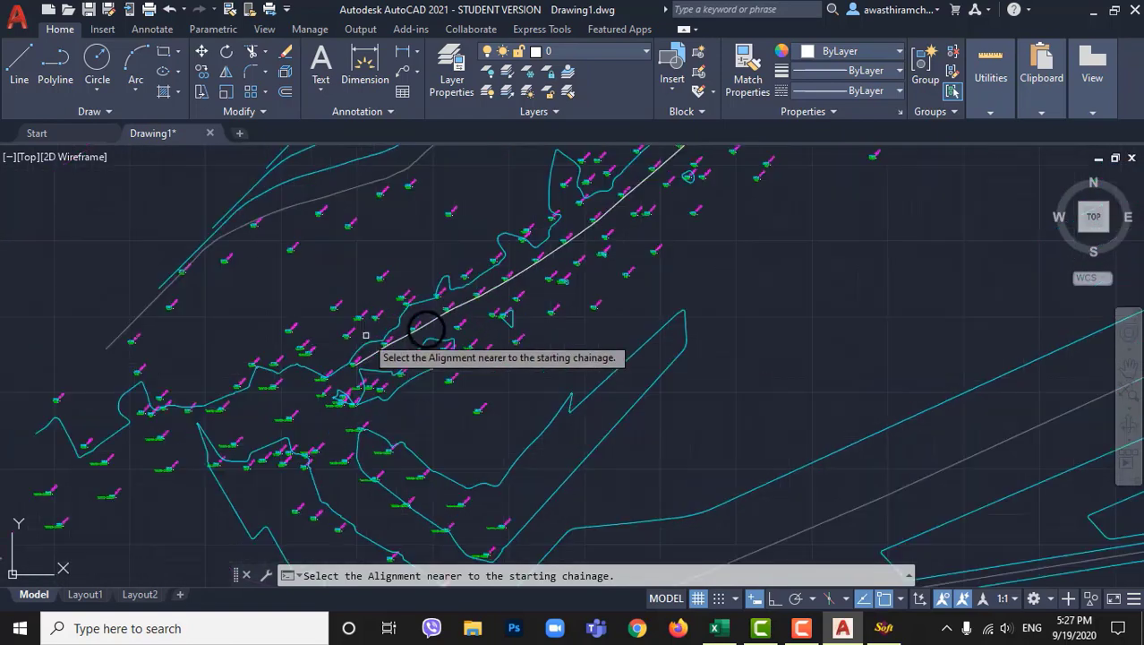
{"action": "scroll", "coordinate": [425, 329], "scroll_direction": "up", "scroll_amount": 3}
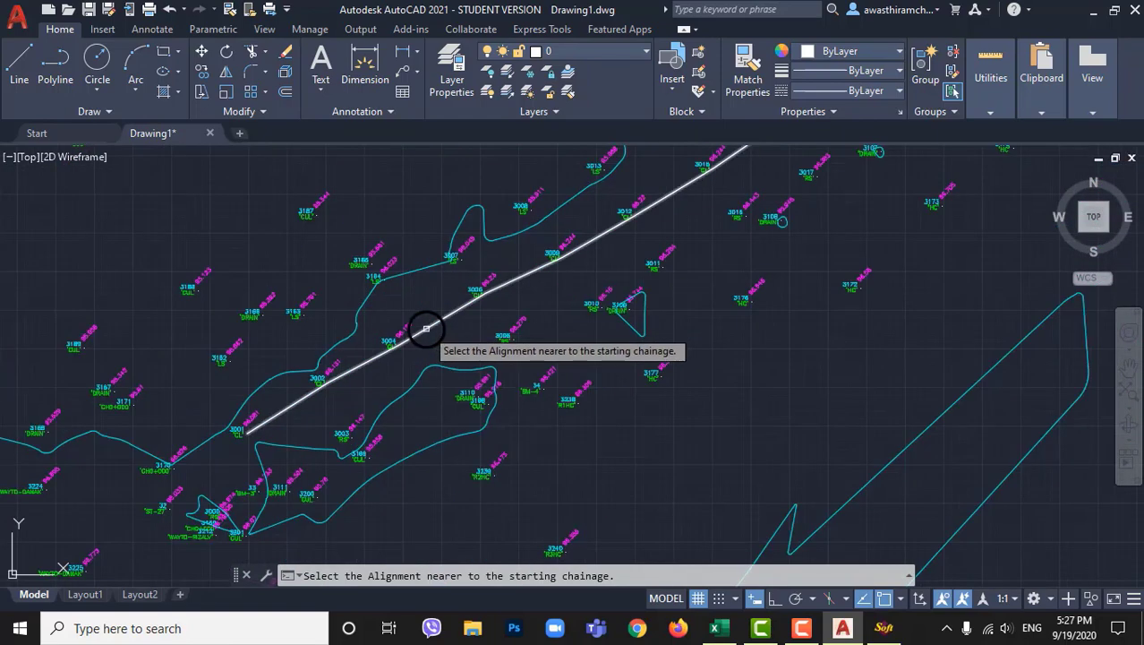
{"action": "left_click", "coordinate": [427, 328]}
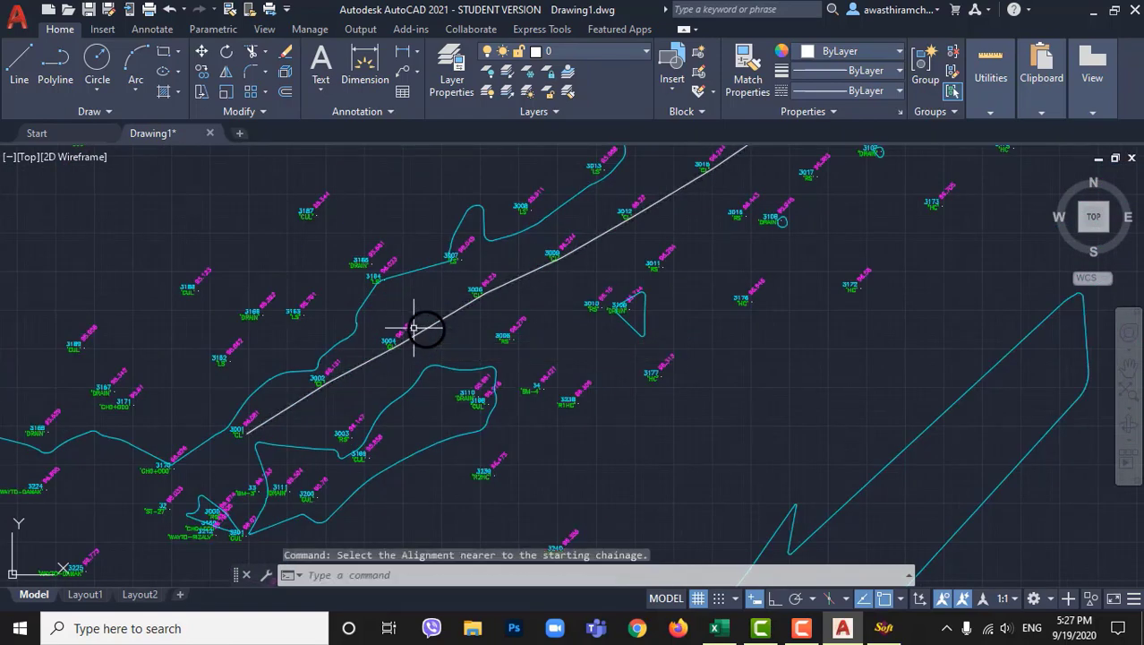
{"action": "left_click", "coordinate": [366, 382]}
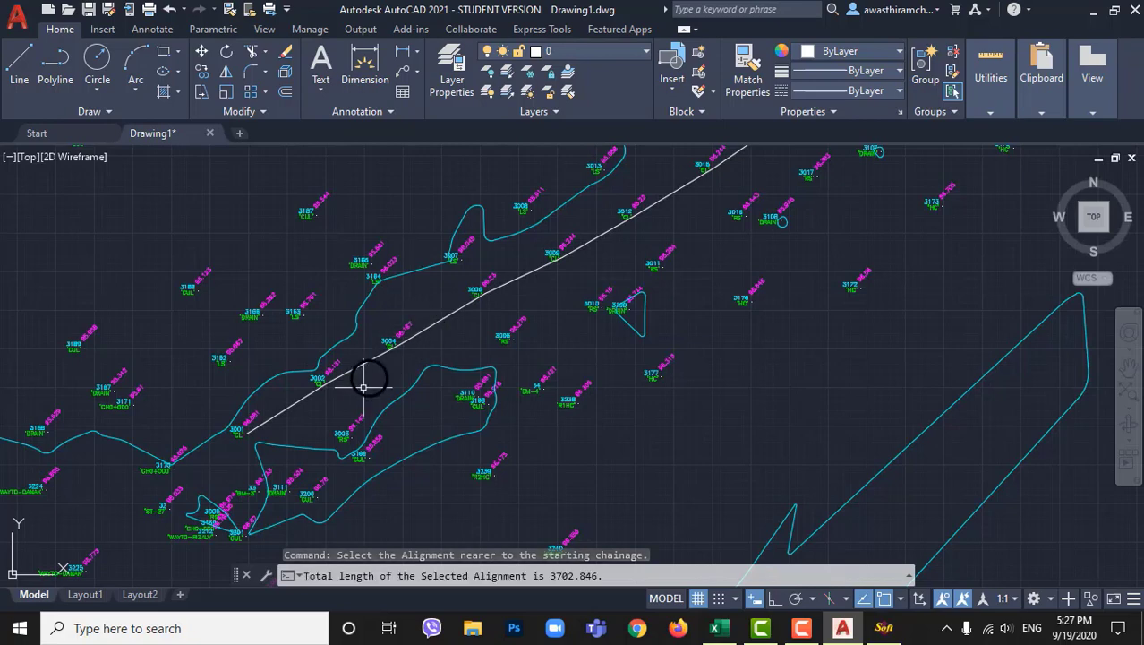
- Examine the section lines and chainage labels along the first stretch of the main alignment, from its southwestern start
{"action": "scroll", "coordinate": [358, 380], "scroll_direction": "down", "scroll_amount": 3}
{"action": "scroll", "coordinate": [354, 492], "scroll_direction": "up", "scroll_amount": 4}
{"action": "scroll", "coordinate": [273, 412], "scroll_direction": "down", "scroll_amount": 3}
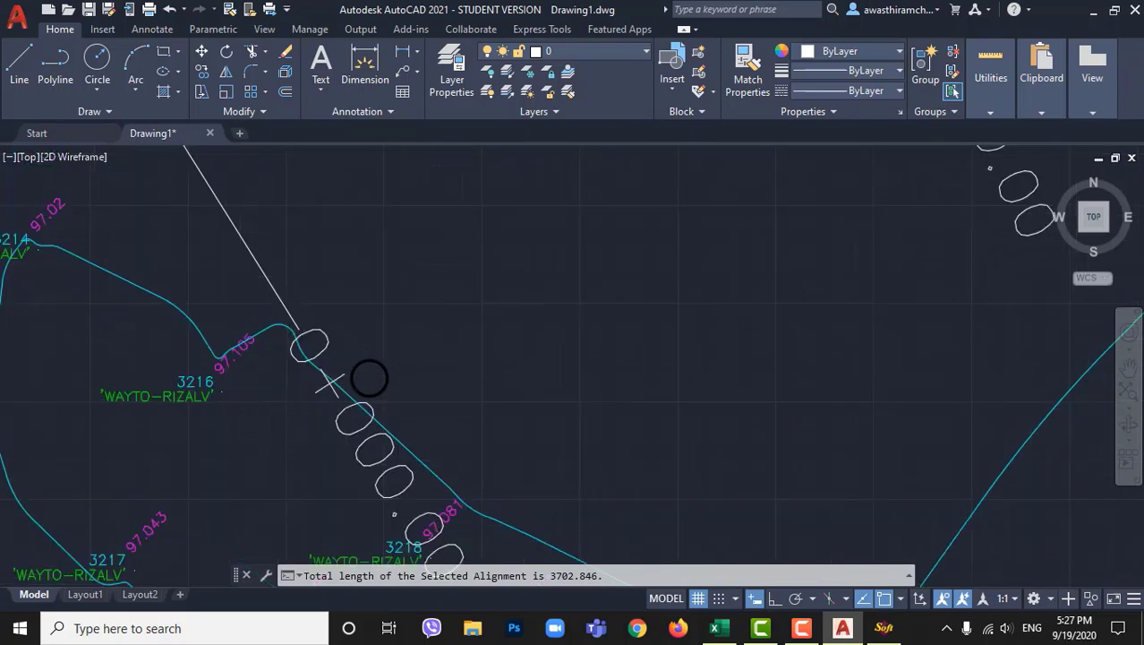
{"action": "scroll", "coordinate": [448, 328], "scroll_direction": "up", "scroll_amount": 3}
{"action": "scroll", "coordinate": [439, 364], "scroll_direction": "down", "scroll_amount": 6}
{"action": "scroll", "coordinate": [454, 357], "scroll_direction": "up", "scroll_amount": 4}
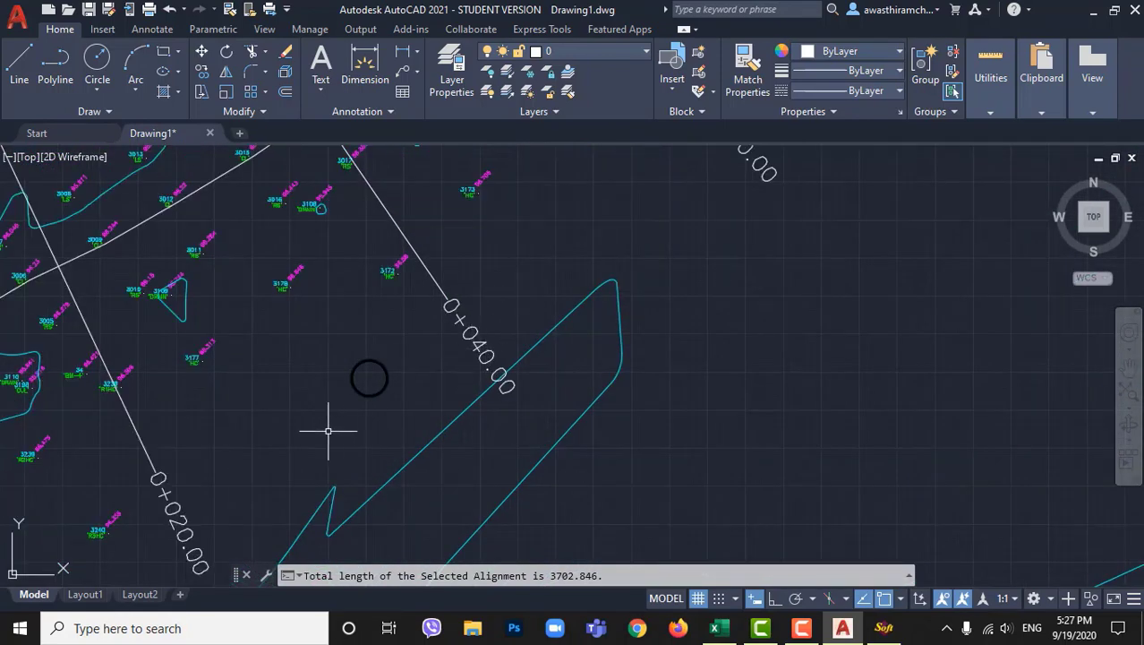
{"action": "mouse_move", "coordinate": [326, 430]}
{"action": "middle_mouse_down"}
{"action": "mouse_move", "coordinate": [414, 383]}
{"action": "mouse_move", "coordinate": [350, 320]}
{"action": "mouse_move", "coordinate": [322, 455]}
{"action": "mouse_move", "coordinate": [276, 514]}
{"action": "middle_mouse_up"}
{"action": "middle_click_drag", "start_coordinate": [608, 301], "coordinate": [377, 486]}
{"action": "middle_click_drag", "start_coordinate": [646, 222], "coordinate": [392, 501]}
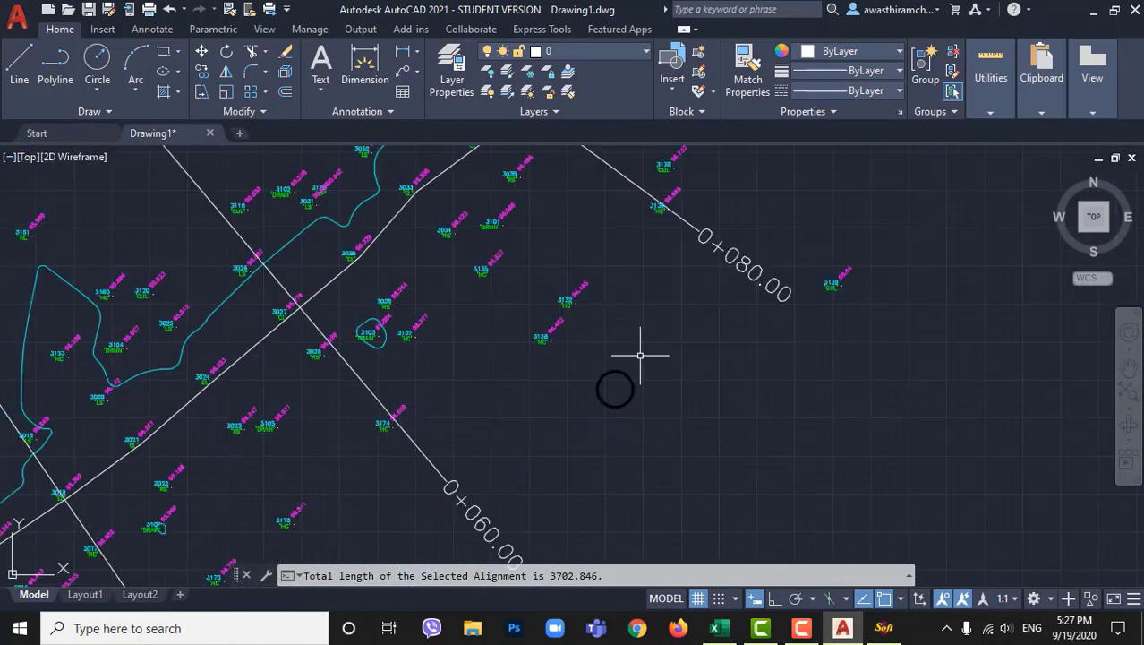
{"action": "scroll", "coordinate": [600, 269], "scroll_direction": "down", "scroll_amount": 4}
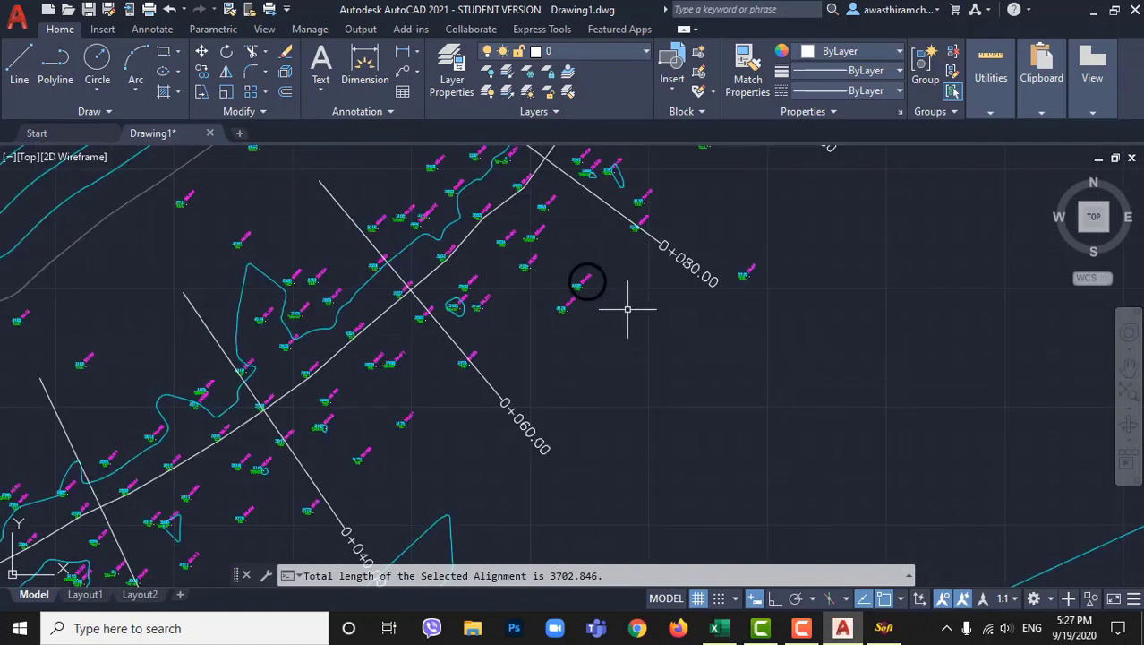
{"action": "middle_click_drag", "start_coordinate": [684, 216], "coordinate": [478, 421]}
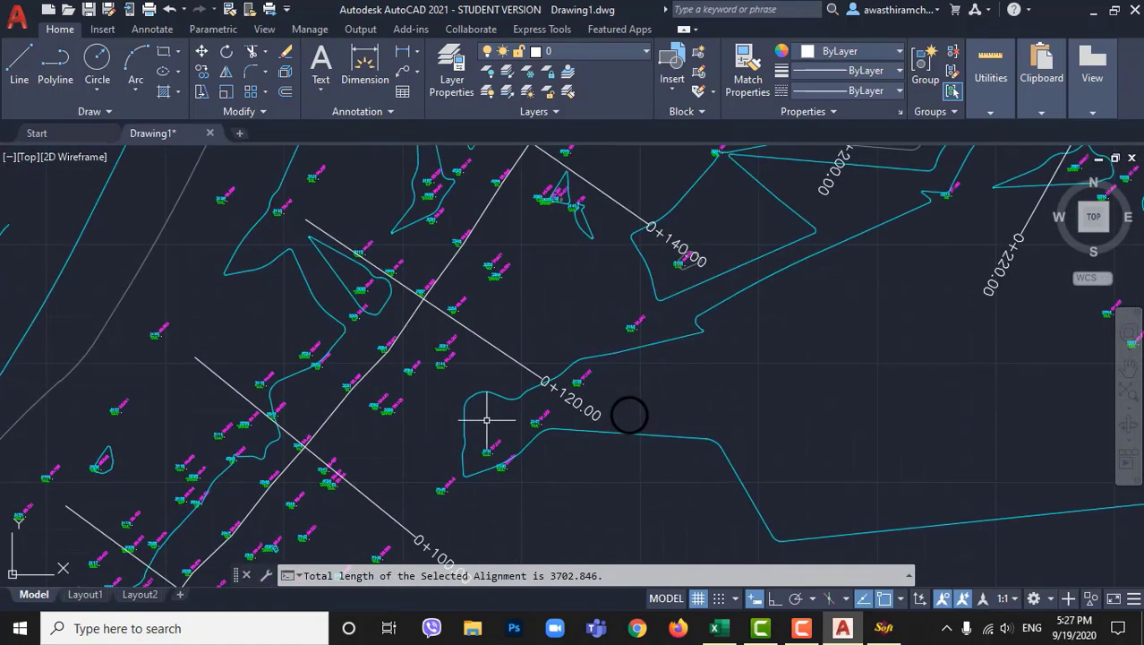
- Follow the section lines northeast along the corridor and read the chainage labels at the alignment's far end
{"action": "scroll", "coordinate": [478, 421], "scroll_direction": "down", "scroll_amount": 4}
{"action": "middle_click_drag", "start_coordinate": [931, 277], "coordinate": [374, 352]}
{"action": "middle_click_drag", "start_coordinate": [874, 409], "coordinate": [408, 302]}
{"action": "scroll", "coordinate": [630, 414], "scroll_direction": "up", "scroll_amount": 6}
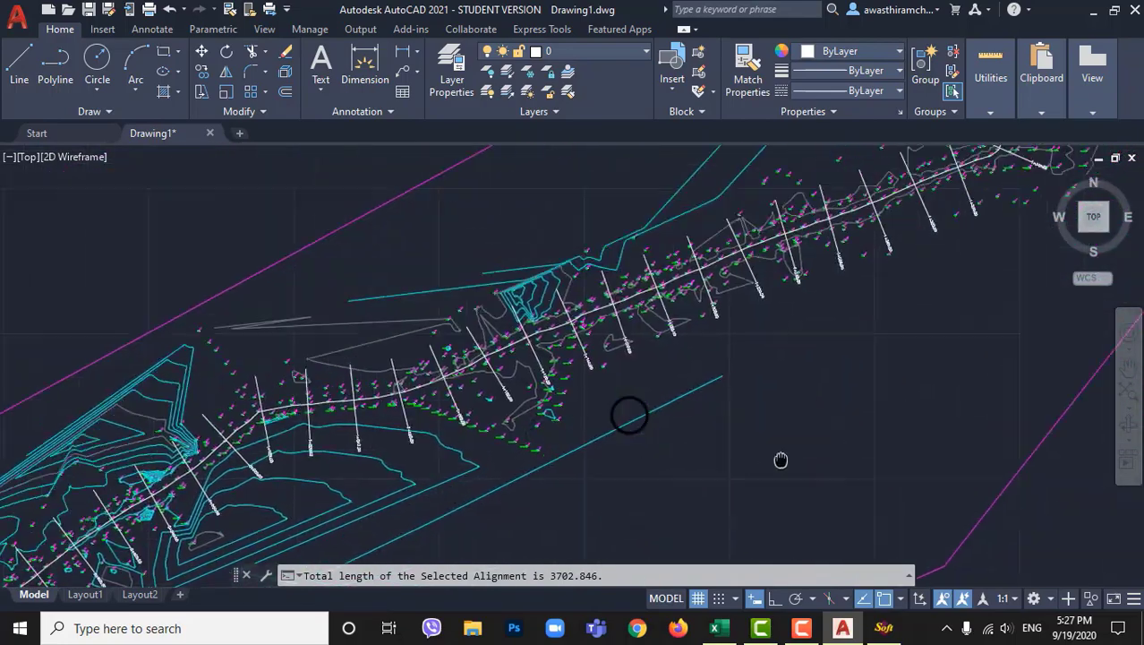
{"action": "middle_click_drag", "start_coordinate": [1048, 211], "coordinate": [672, 516]}
{"action": "middle_click_drag", "start_coordinate": [786, 170], "coordinate": [710, 437]}
{"action": "scroll", "coordinate": [608, 408], "scroll_direction": "down", "scroll_amount": 5}
{"action": "scroll", "coordinate": [585, 222], "scroll_direction": "up", "scroll_amount": 8}
{"action": "scroll", "coordinate": [595, 199], "scroll_direction": "up", "scroll_amount": 8}
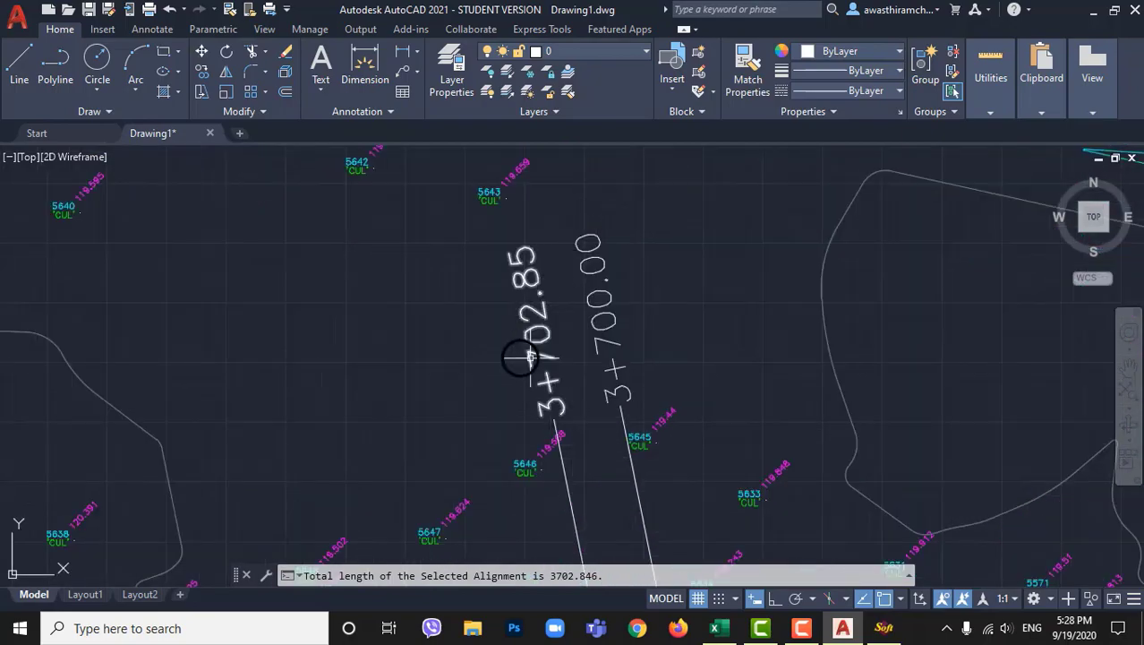
{"action": "scroll", "coordinate": [528, 351], "scroll_direction": "down", "scroll_amount": 2}
{"action": "scroll", "coordinate": [266, 312], "scroll_direction": "down", "scroll_amount": 8}
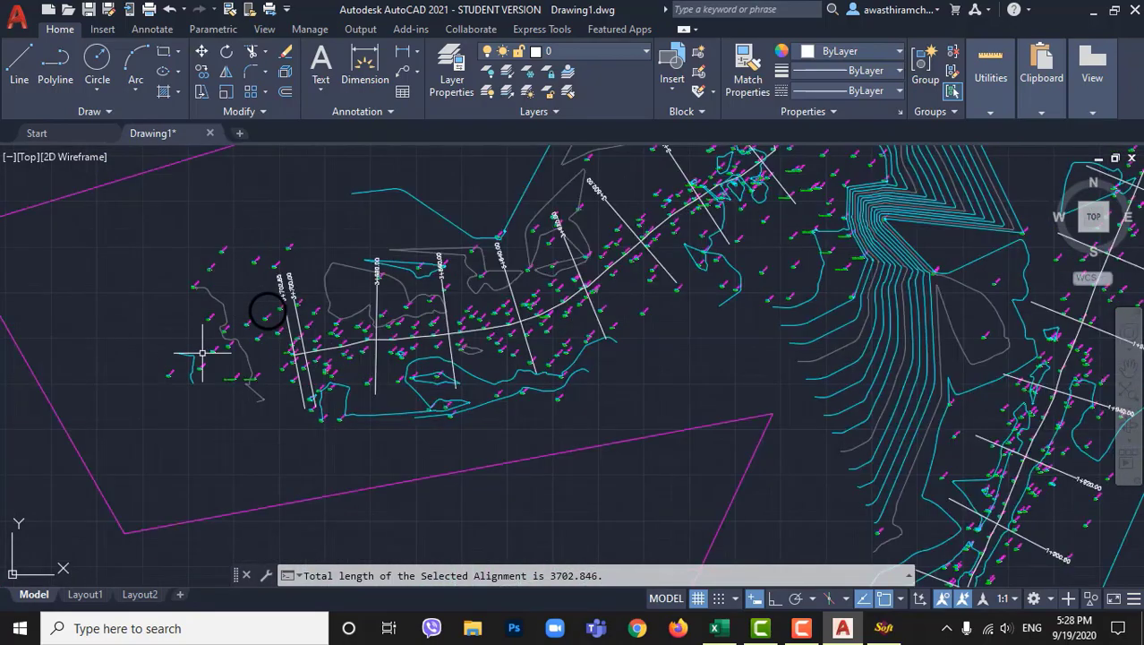
- Review the section lines along the whole corridor, from the branch end back to the southwestern start
{"action": "scroll", "coordinate": [268, 311], "scroll_direction": "down", "scroll_amount": 5}
{"action": "mouse_move", "coordinate": [421, 354]}
{"action": "middle_mouse_down"}
{"action": "mouse_move", "coordinate": [380, 429]}
{"action": "mouse_move", "coordinate": [354, 557]}
{"action": "middle_mouse_up"}
{"action": "scroll", "coordinate": [268, 309], "scroll_direction": "up", "scroll_amount": 5}
{"action": "scroll", "coordinate": [288, 308], "scroll_direction": "down", "scroll_amount": 5}
{"action": "scroll", "coordinate": [454, 279], "scroll_direction": "down", "scroll_amount": 2}
{"action": "middle_click_drag", "start_coordinate": [180, 390], "coordinate": [98, 528]}
{"action": "mouse_move", "coordinate": [673, 388]}
{"action": "middle_mouse_down"}
{"action": "mouse_move", "coordinate": [546, 595]}
{"action": "mouse_move", "coordinate": [727, 327]}
{"action": "middle_mouse_up"}
{"action": "scroll", "coordinate": [728, 414], "scroll_direction": "down", "scroll_amount": 4}
{"action": "scroll", "coordinate": [448, 474], "scroll_direction": "up", "scroll_amount": 4}
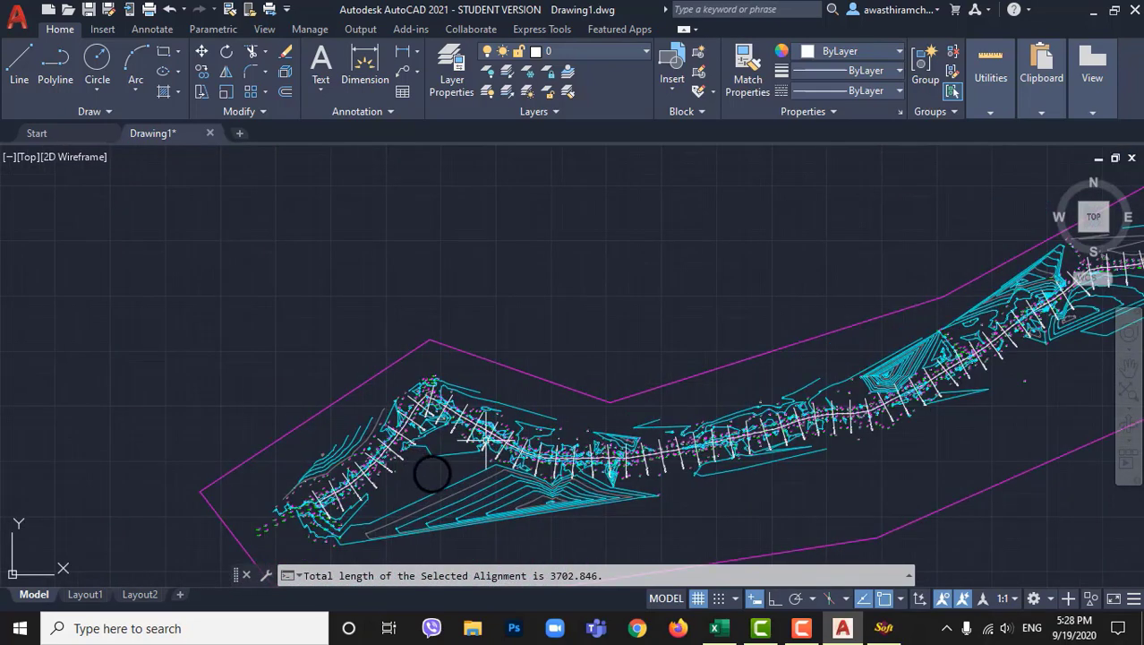
- Read the default file for the L-Profile in SW_DTM, including all chainages, with horizontal scale 1000 and vertical scale 100
{"action": "left_click", "coordinate": [883, 627]}
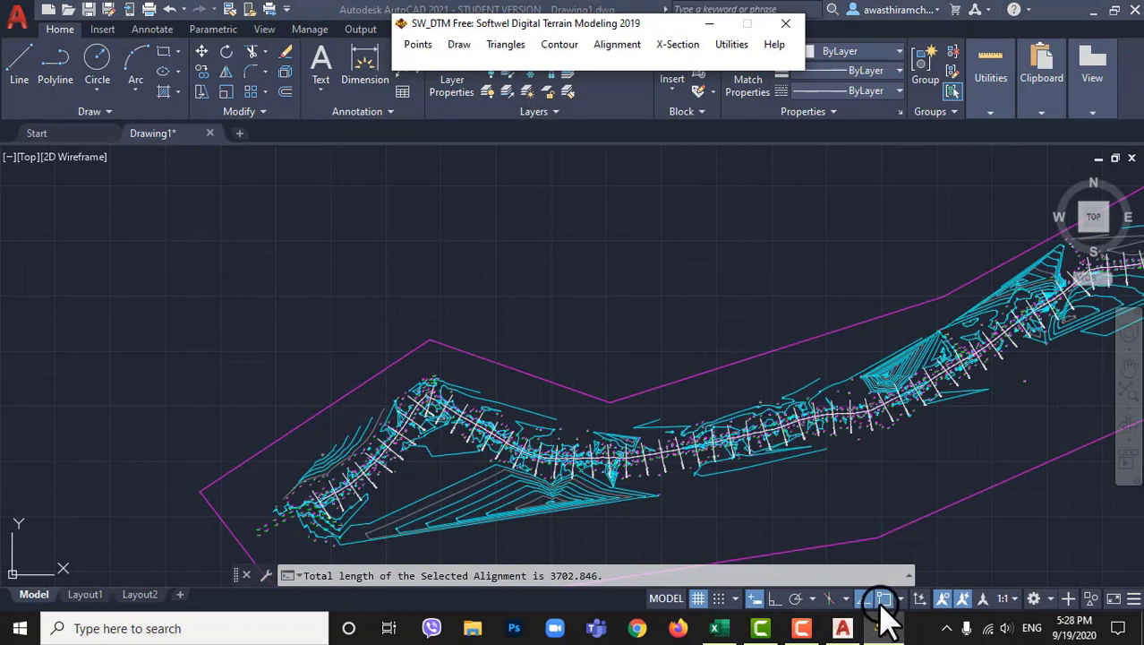
{"action": "left_click", "coordinate": [697, 43]}
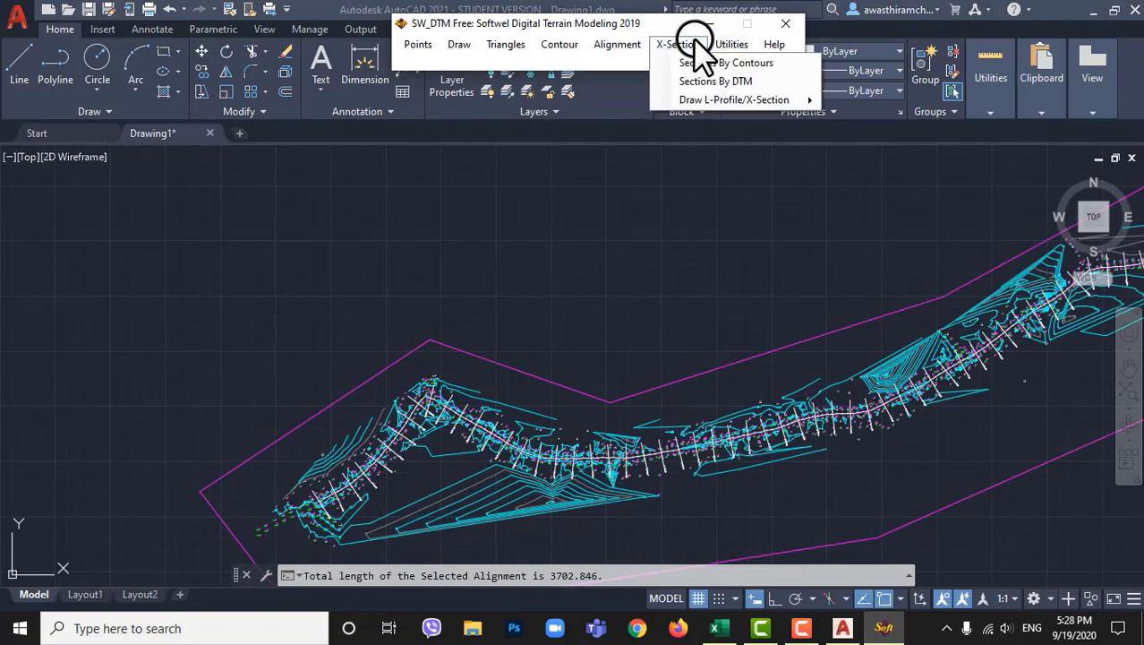
{"action": "mouse_move", "coordinate": [698, 102]}
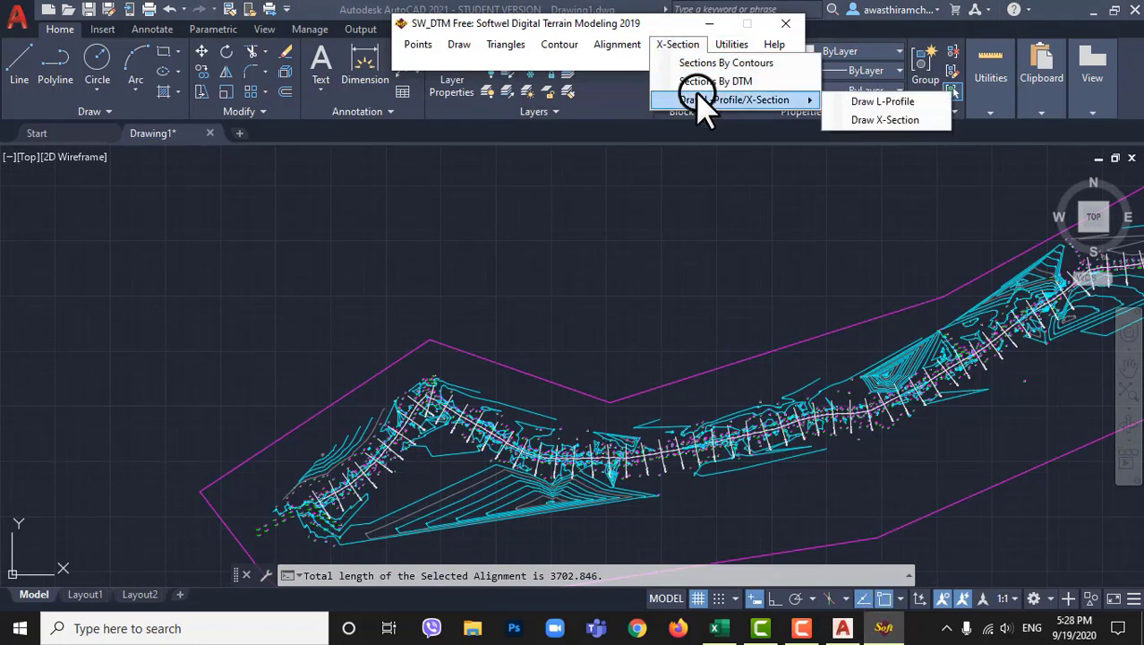
{"action": "left_click", "coordinate": [850, 104]}
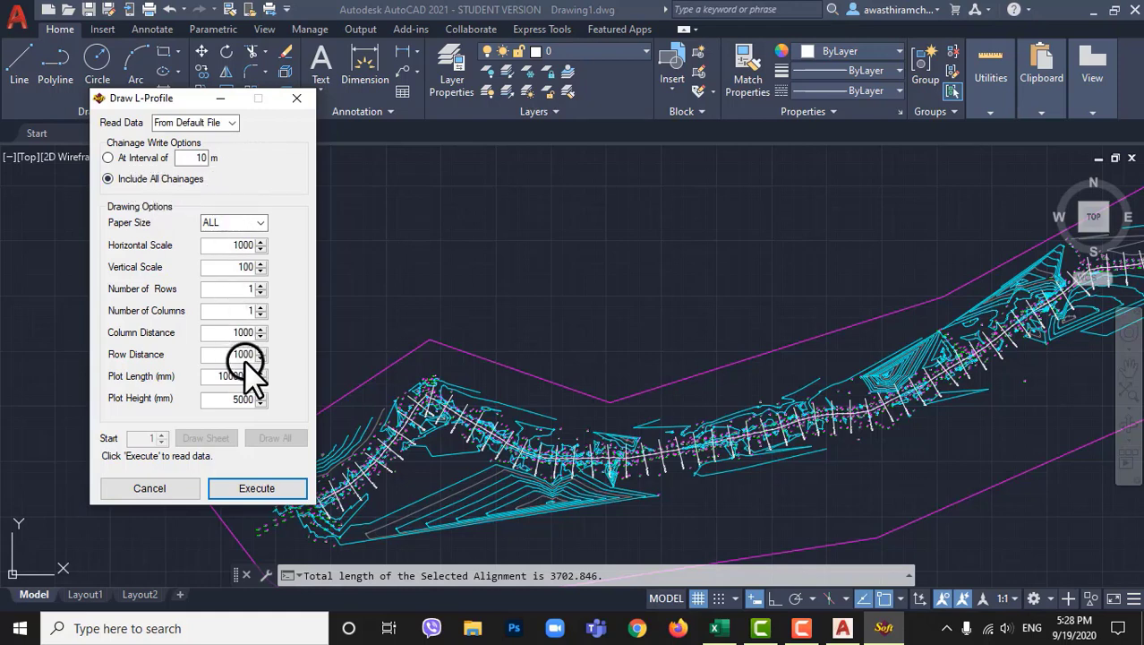
{"action": "left_click", "coordinate": [249, 487]}
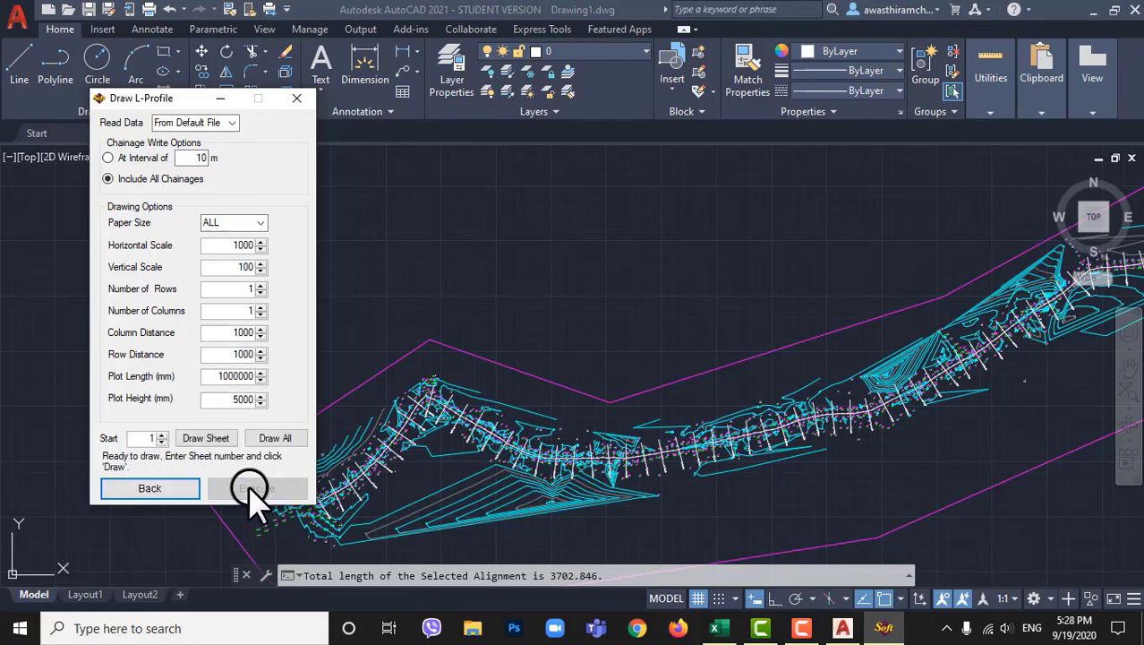
- Draw all sheets of the L-Profile, with the reference point in the empty area southeast of the corridor
{"action": "scroll", "coordinate": [376, 479], "scroll_direction": "down", "scroll_amount": 8}
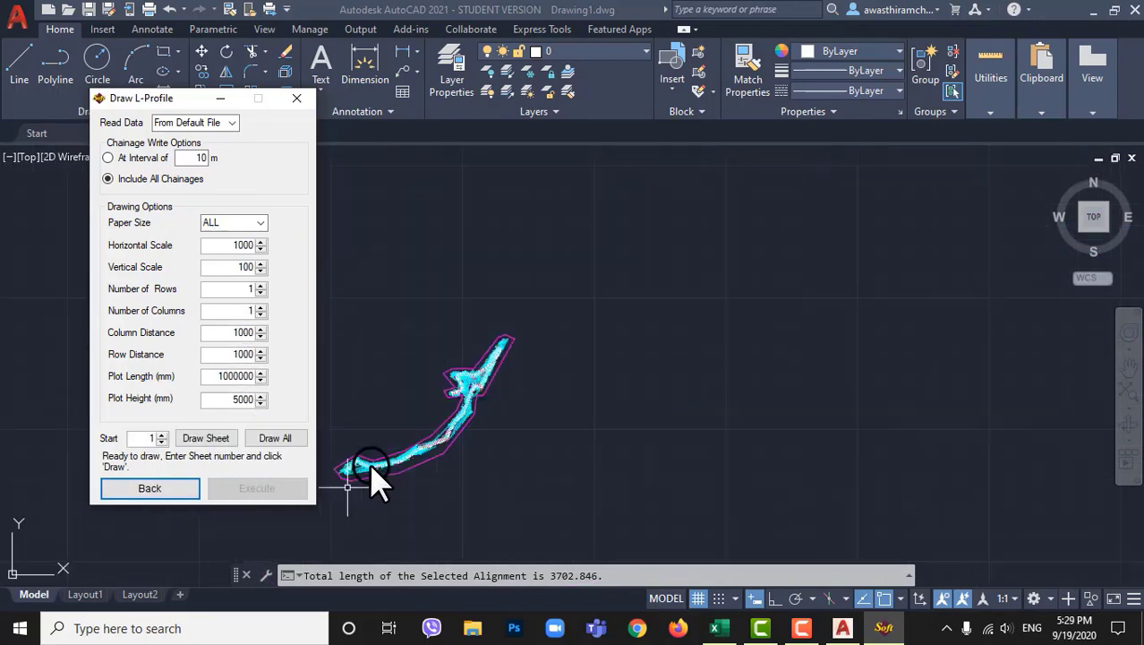
{"action": "scroll", "coordinate": [441, 496], "scroll_direction": "up", "scroll_amount": 2}
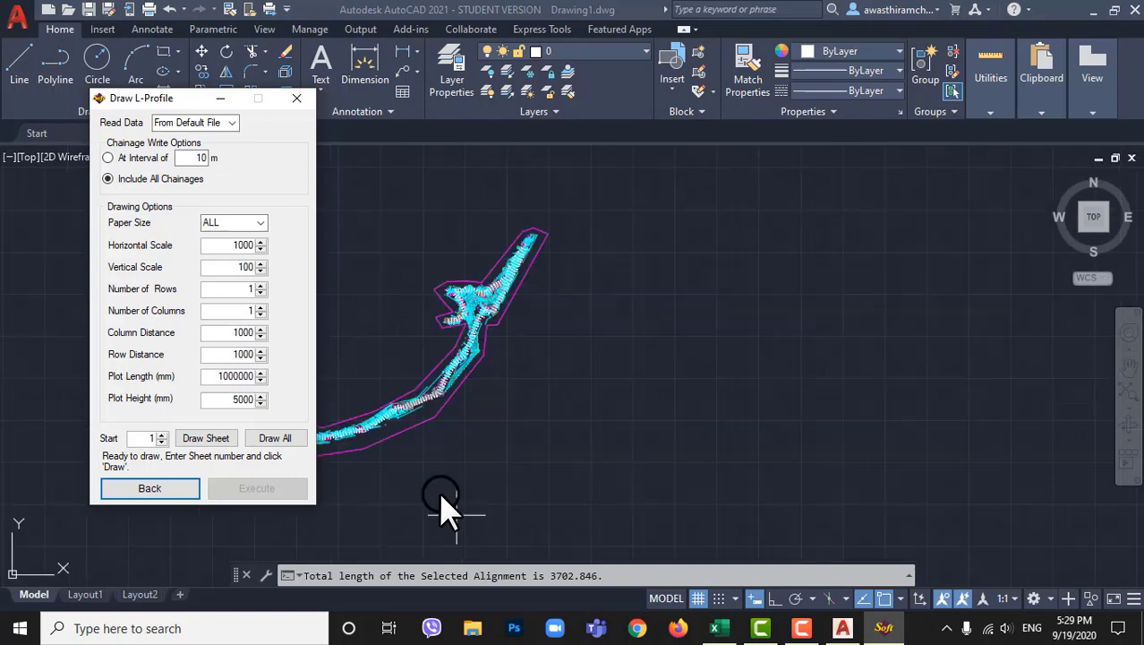
{"action": "left_click", "coordinate": [276, 439]}
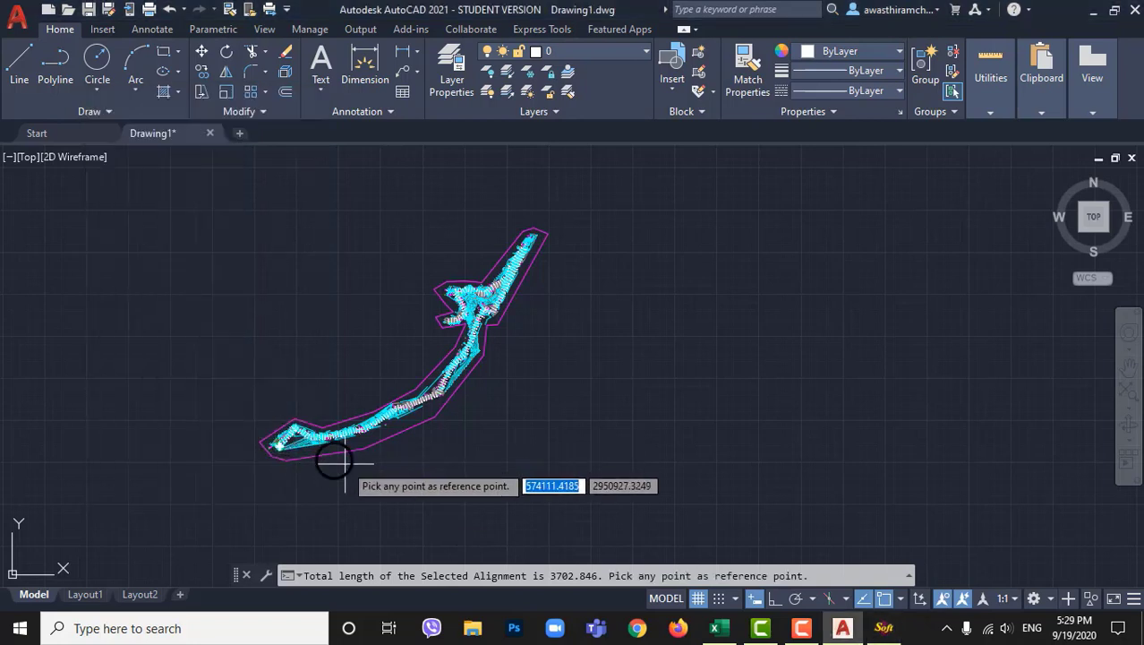
{"action": "left_click", "coordinate": [593, 504]}
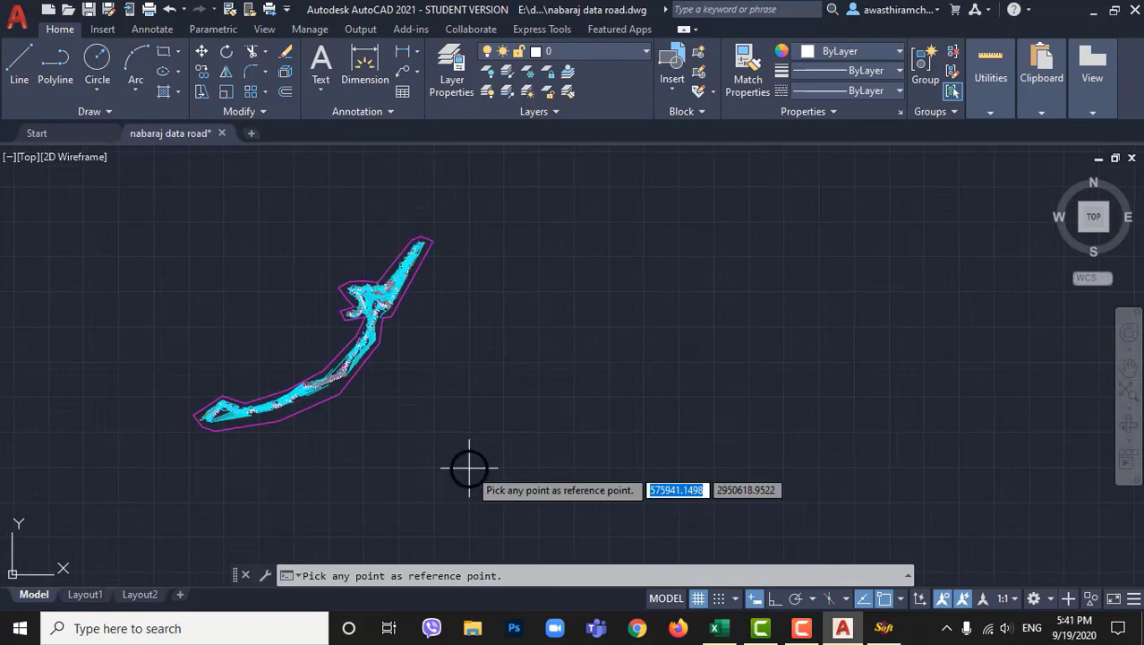
{"action": "left_click", "coordinate": [469, 466]}
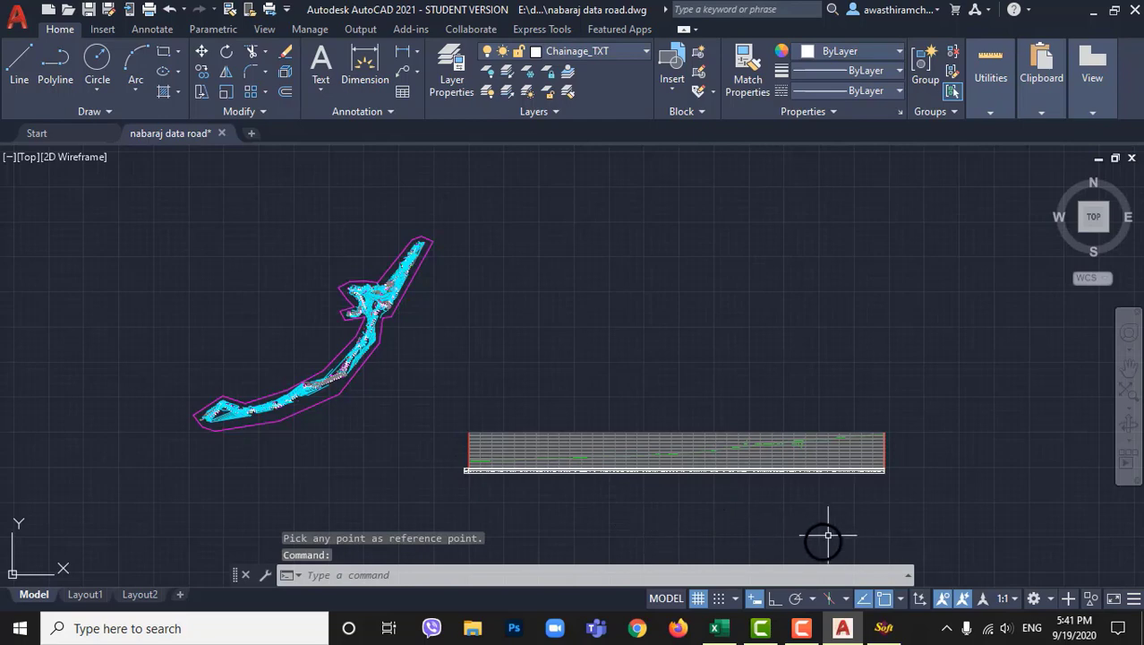
- Examine the ground line of the longitudinal profile, from its start to the irregular stretches and the far end
{"action": "scroll", "coordinate": [818, 525], "scroll_direction": "up", "scroll_amount": 2}
{"action": "scroll", "coordinate": [256, 416], "scroll_direction": "up", "scroll_amount": 2}
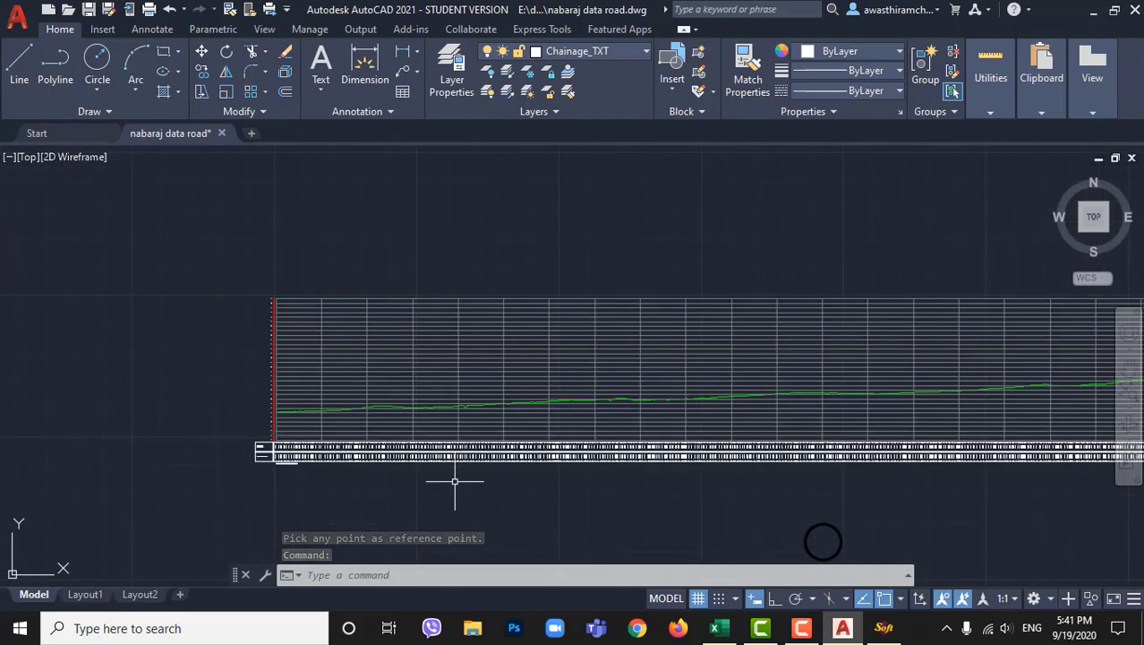
{"action": "scroll", "coordinate": [77, 365], "scroll_direction": "down", "scroll_amount": 2}
{"action": "scroll", "coordinate": [717, 356], "scroll_direction": "up", "scroll_amount": 5}
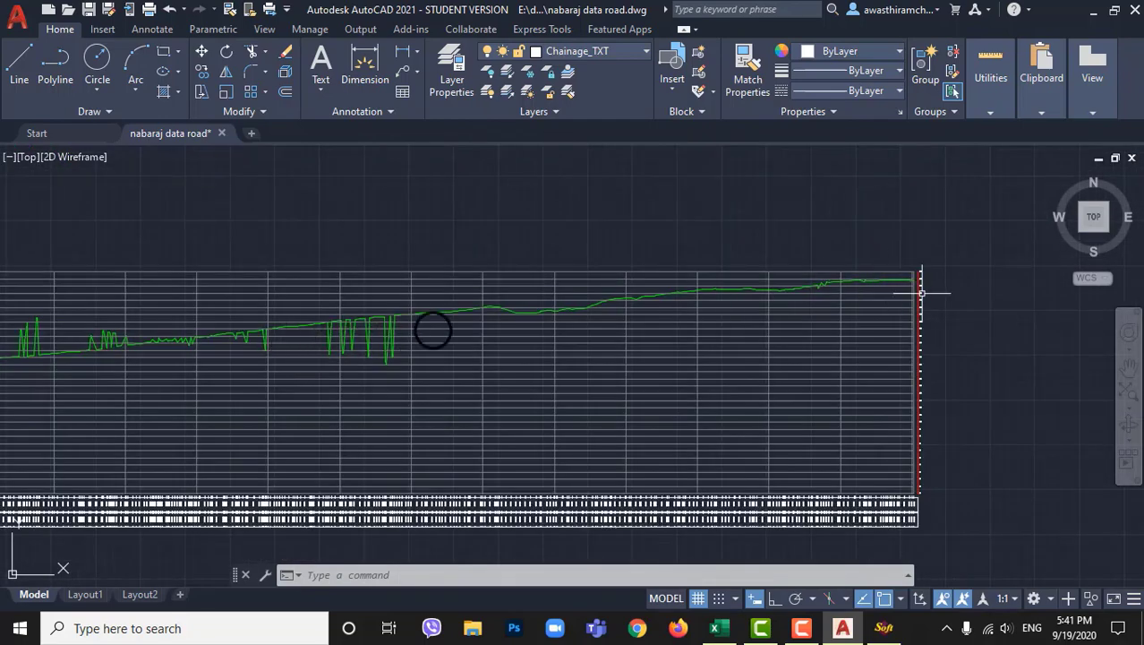
{"action": "scroll", "coordinate": [925, 281], "scroll_direction": "up", "scroll_amount": 1}
{"action": "scroll", "coordinate": [694, 289], "scroll_direction": "up", "scroll_amount": 3}
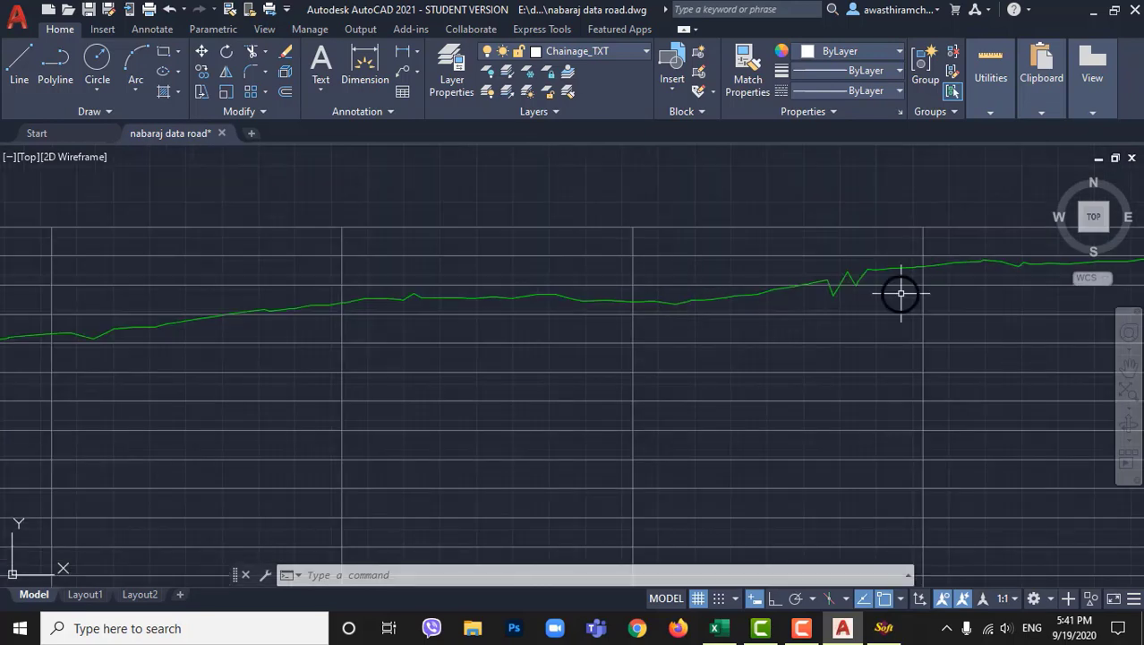
{"action": "scroll", "coordinate": [899, 291], "scroll_direction": "up", "scroll_amount": 3}
{"action": "scroll", "coordinate": [830, 281], "scroll_direction": "down", "scroll_amount": 6}
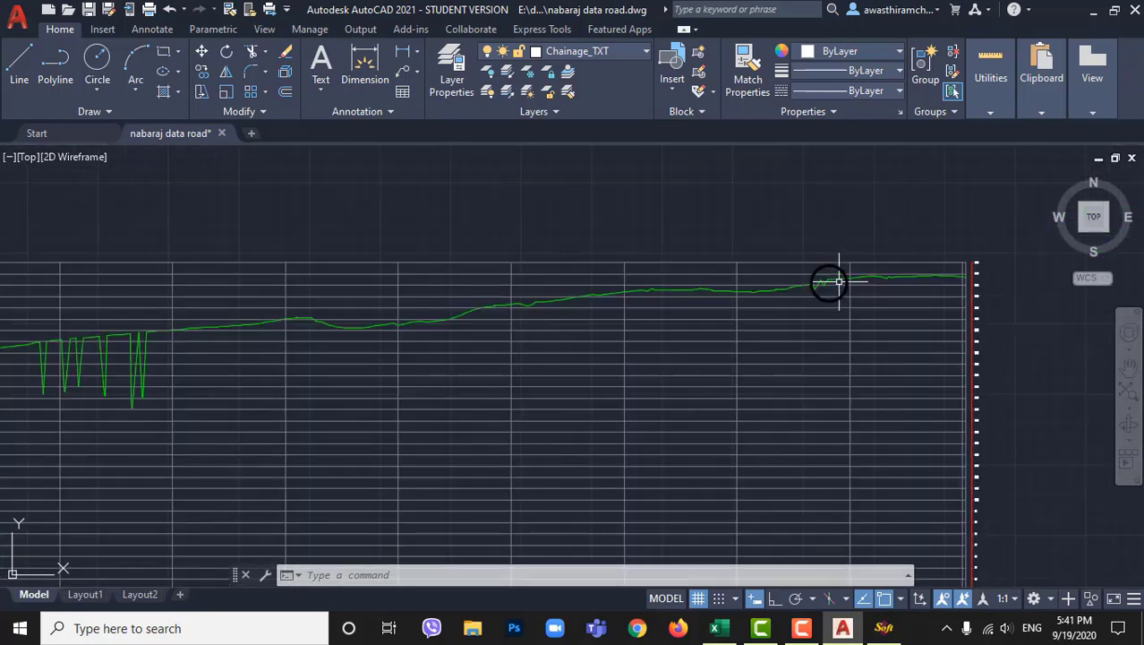
{"action": "scroll", "coordinate": [758, 417], "scroll_direction": "up", "scroll_amount": 4}
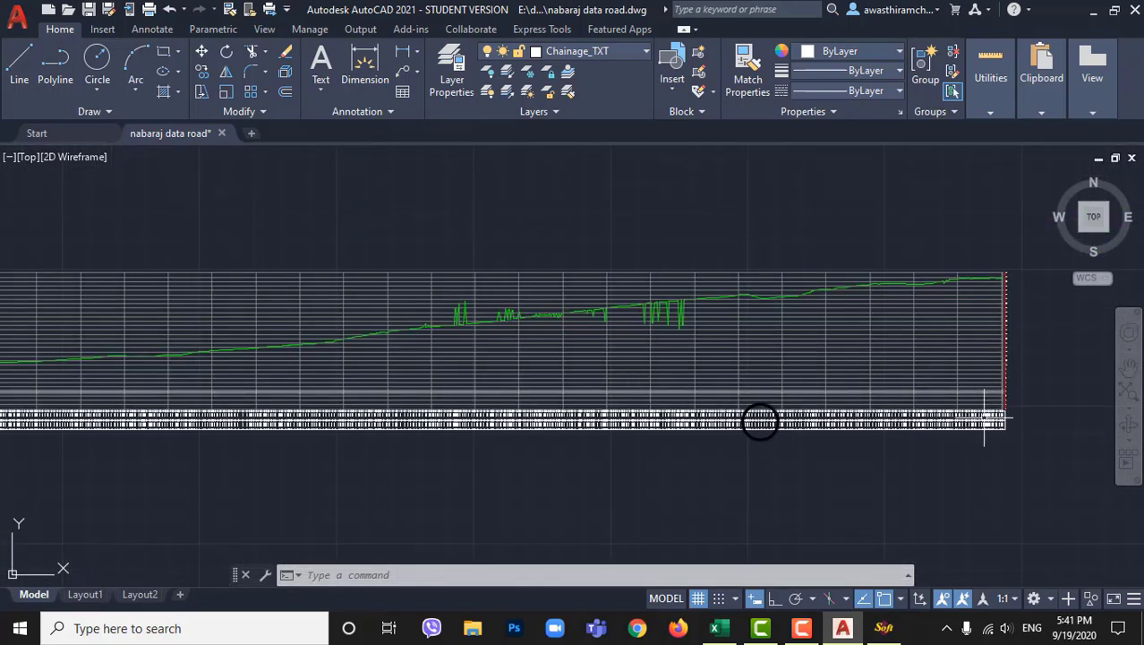
- Inspect the profile's existing level and chainage rows at its far end and the elevation scale at its start
{"action": "scroll", "coordinate": [760, 422], "scroll_direction": "down", "scroll_amount": 3}
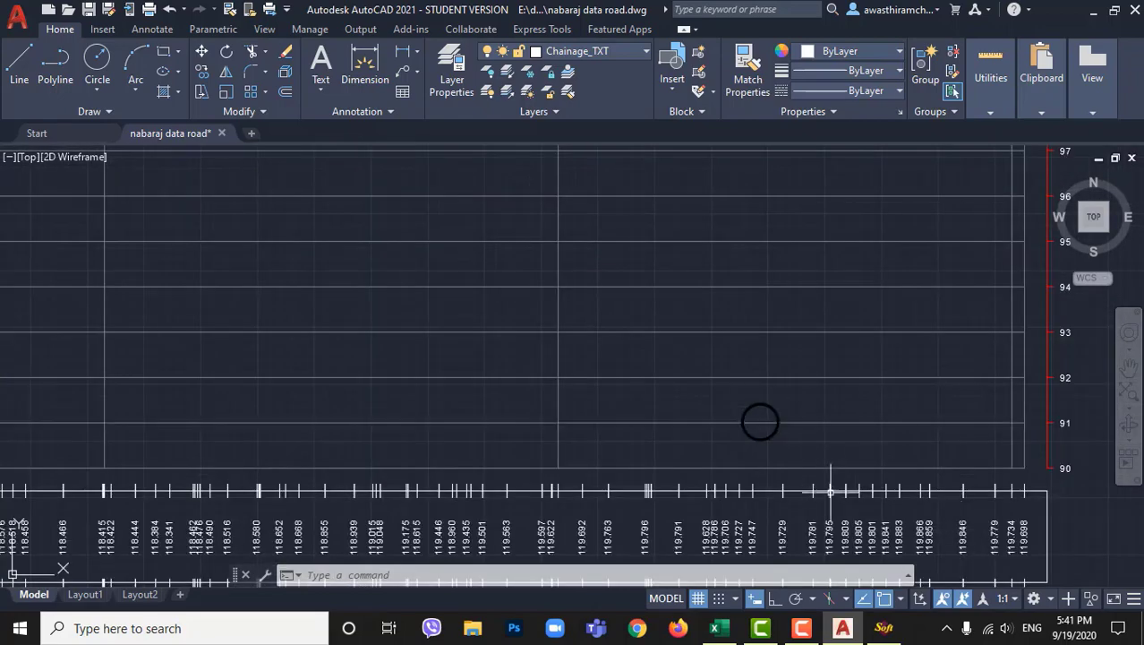
{"action": "scroll", "coordinate": [760, 421], "scroll_direction": "up", "scroll_amount": 3}
{"action": "scroll", "coordinate": [760, 422], "scroll_direction": "down", "scroll_amount": 5}
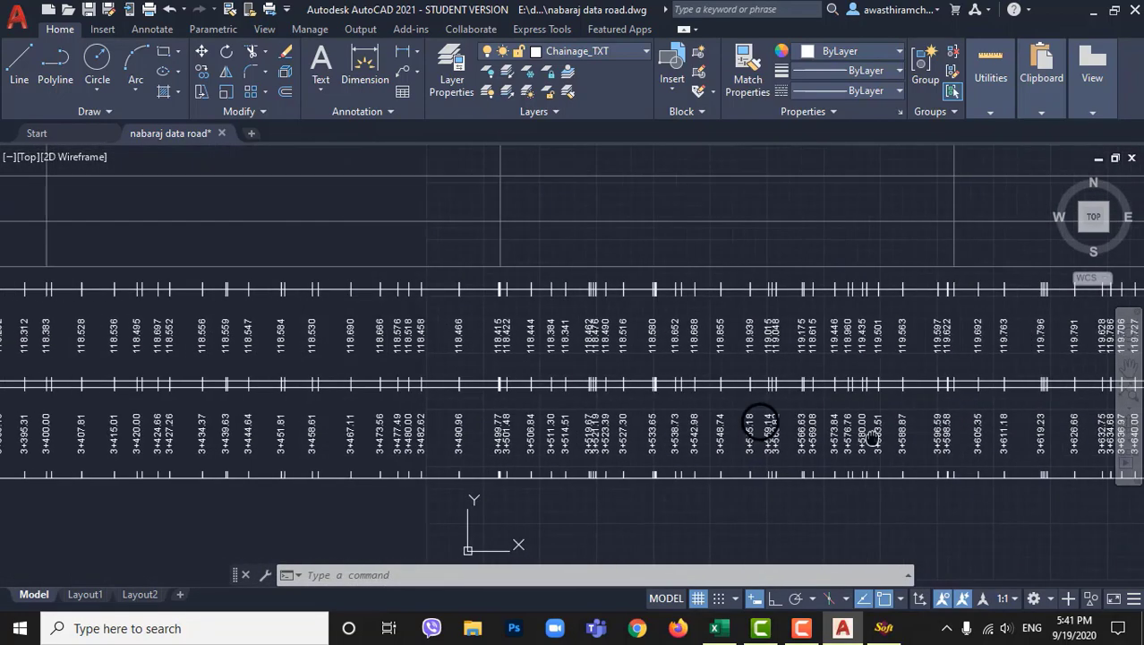
{"action": "scroll", "coordinate": [803, 391], "scroll_direction": "down", "scroll_amount": 2}
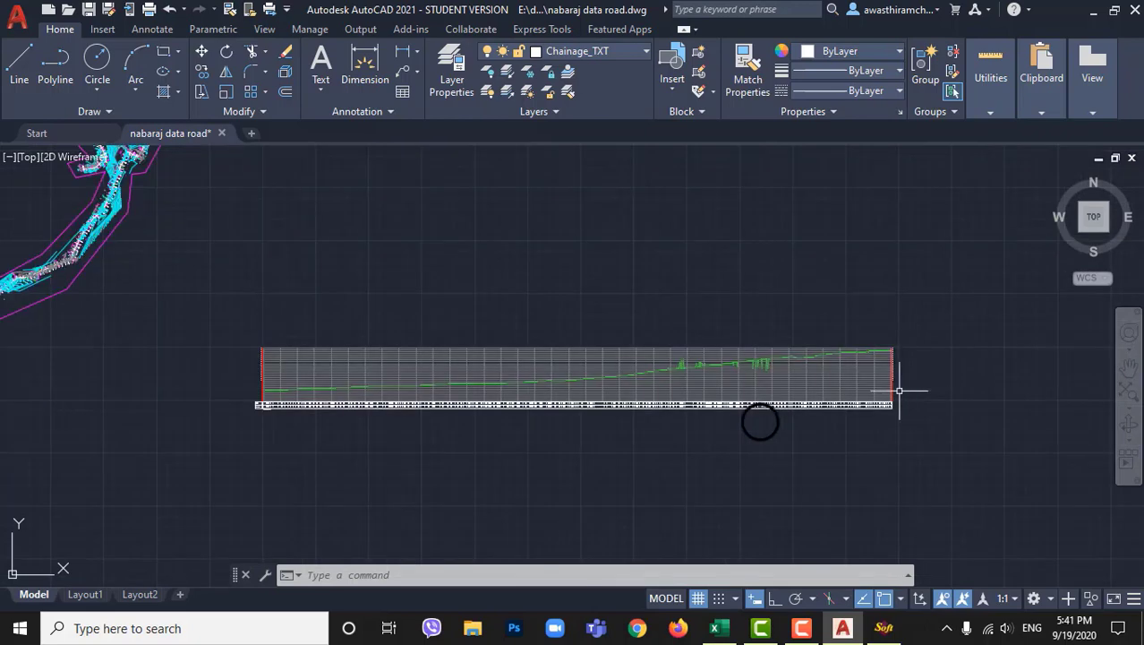
{"action": "scroll", "coordinate": [267, 401], "scroll_direction": "up", "scroll_amount": 7}
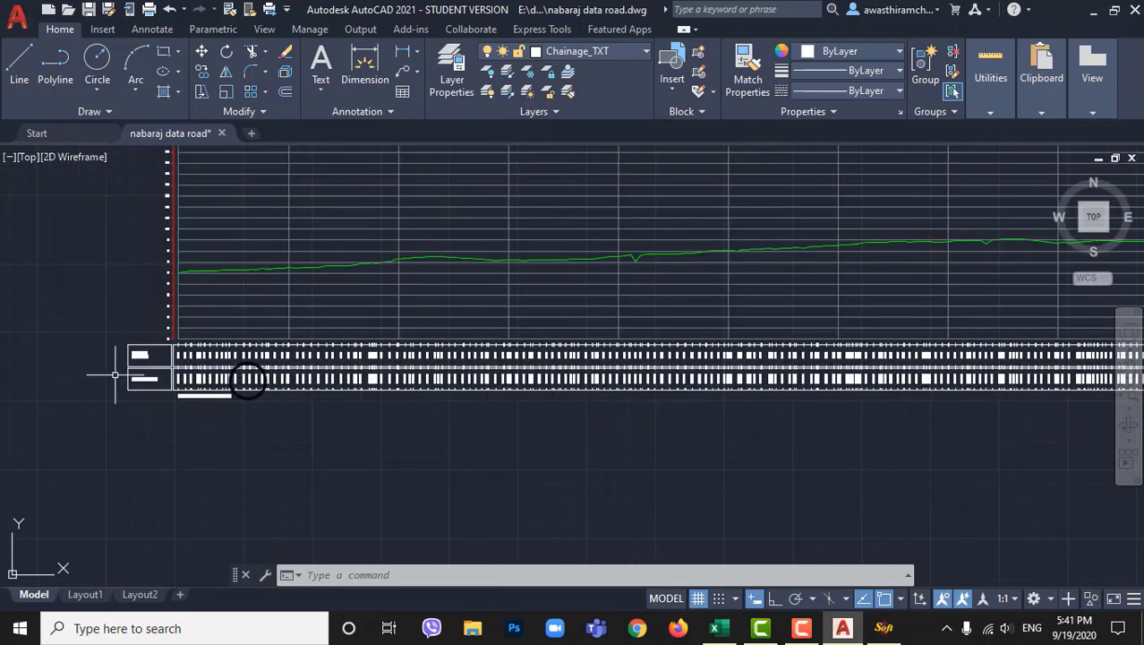
{"action": "middle_click_drag", "start_coordinate": [160, 381], "coordinate": [80, 534]}
{"action": "scroll", "coordinate": [136, 517], "scroll_direction": "down", "scroll_amount": 2}
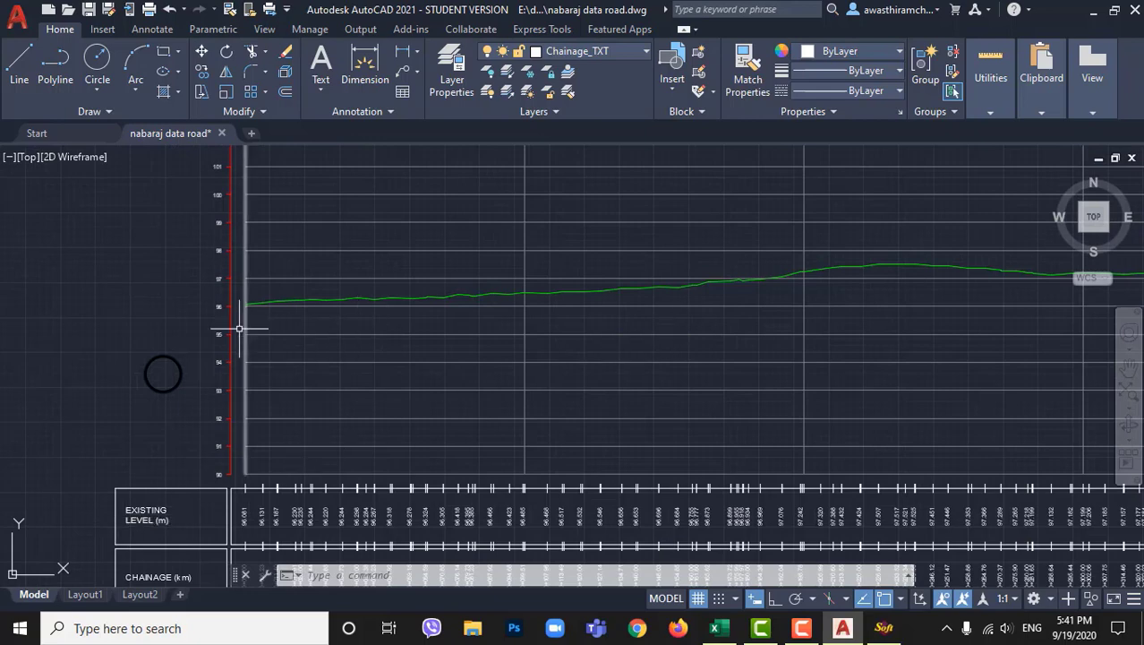
{"action": "scroll", "coordinate": [117, 313], "scroll_direction": "down", "scroll_amount": 1}
{"action": "scroll", "coordinate": [268, 385], "scroll_direction": "down", "scroll_amount": 3}
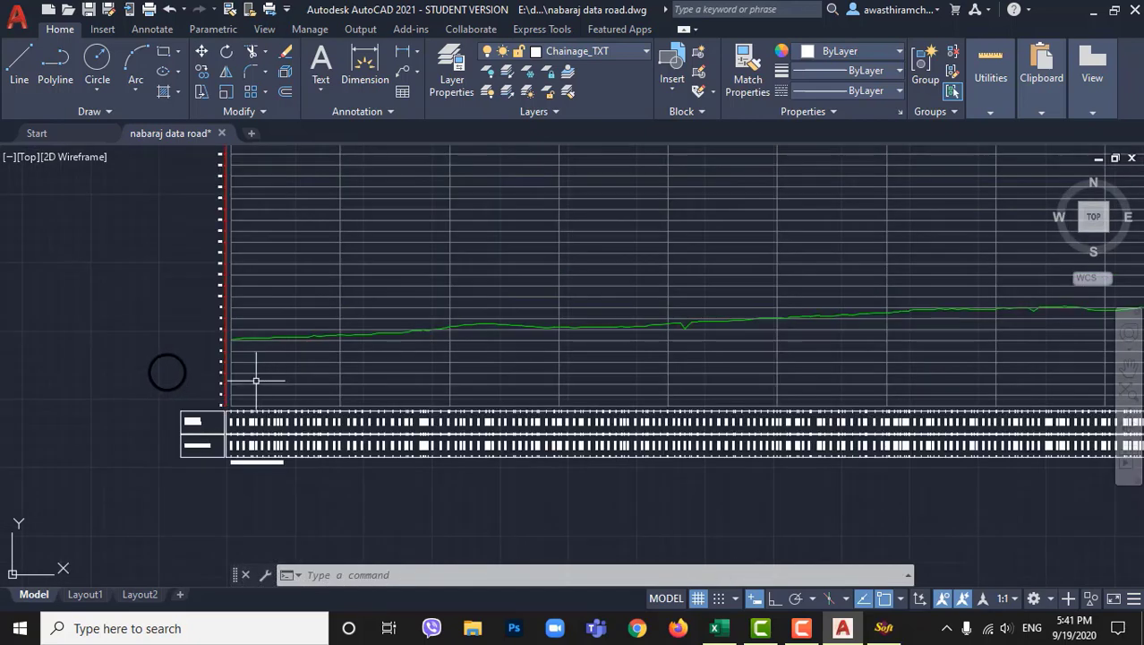
- Read the default file for the cross-sections in SW_DTM, including all chainages, with horizontal and vertical scales of 100
{"action": "scroll", "coordinate": [358, 305], "scroll_direction": "down", "scroll_amount": 2}
{"action": "scroll", "coordinate": [355, 304], "scroll_direction": "down", "scroll_amount": 2}
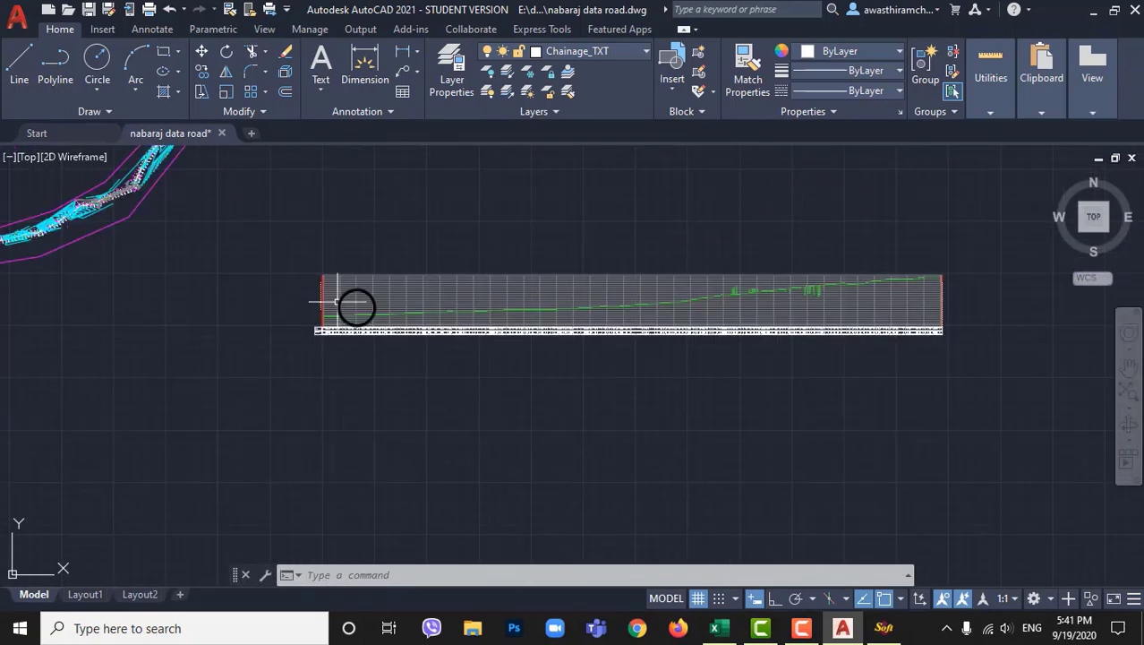
{"action": "scroll", "coordinate": [376, 333], "scroll_direction": "down", "scroll_amount": 3}
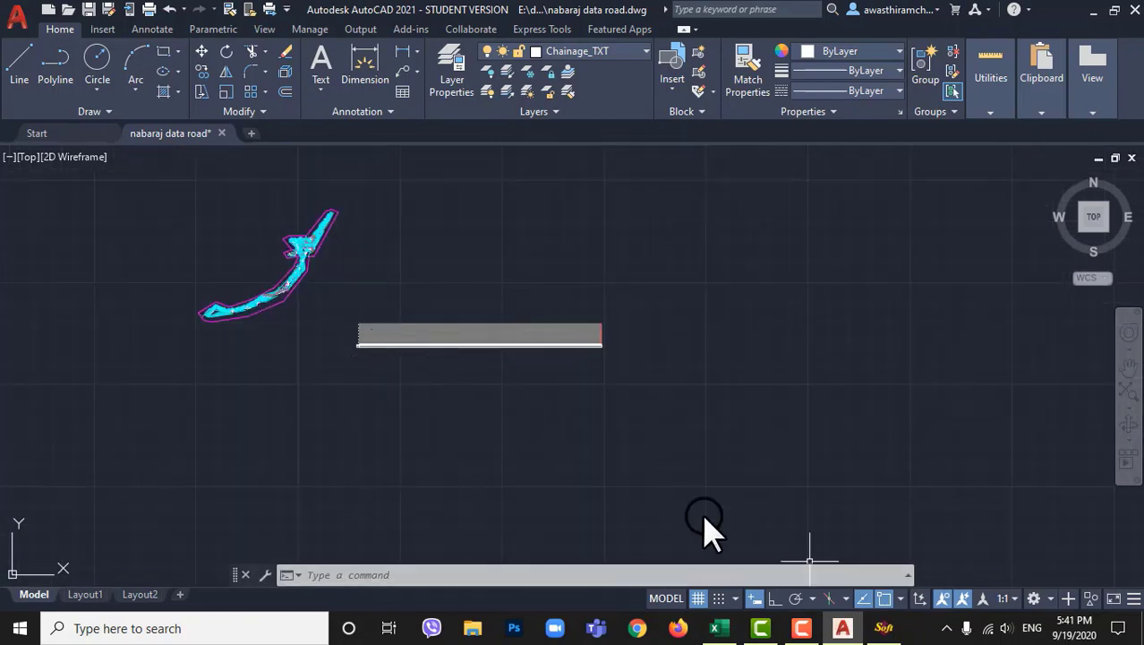
{"action": "left_click", "coordinate": [884, 628]}
{"action": "left_click", "coordinate": [692, 46]}
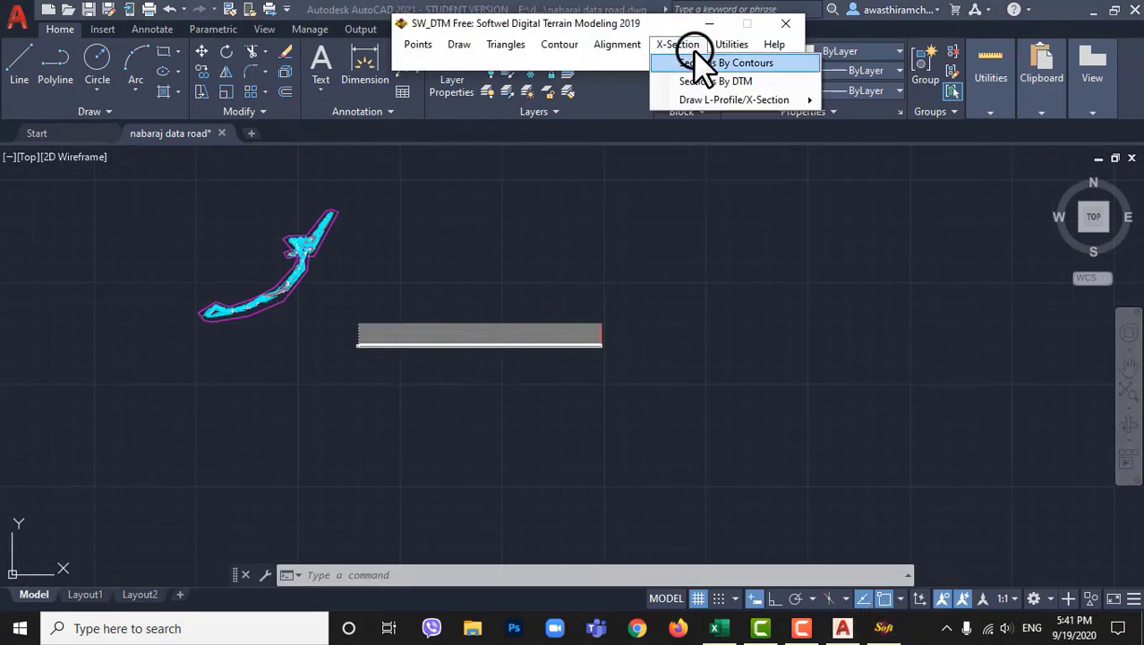
{"action": "mouse_move", "coordinate": [736, 99]}
{"action": "left_click", "coordinate": [865, 121]}
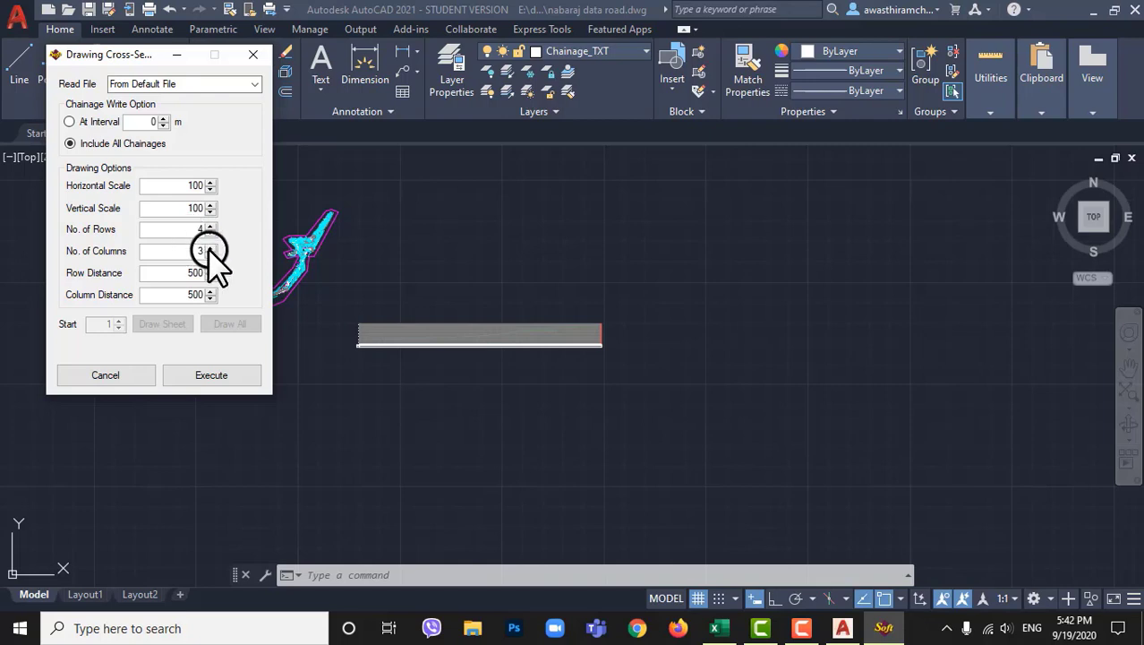
{"action": "left_click_drag", "start_coordinate": [205, 251], "coordinate": [193, 252]}
{"action": "left_click", "coordinate": [211, 375]}
- Draw all cross-section sheets, with the origin in the empty area just east of the longitudinal profile
{"action": "left_click", "coordinate": [228, 323]}
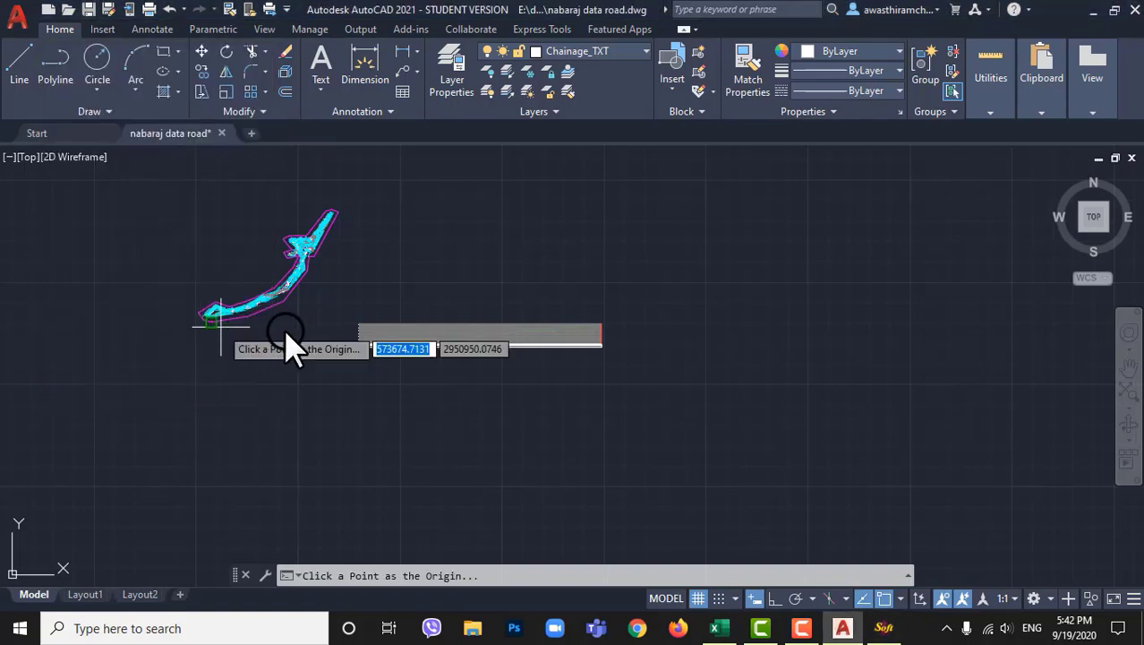
{"action": "left_click", "coordinate": [644, 349]}
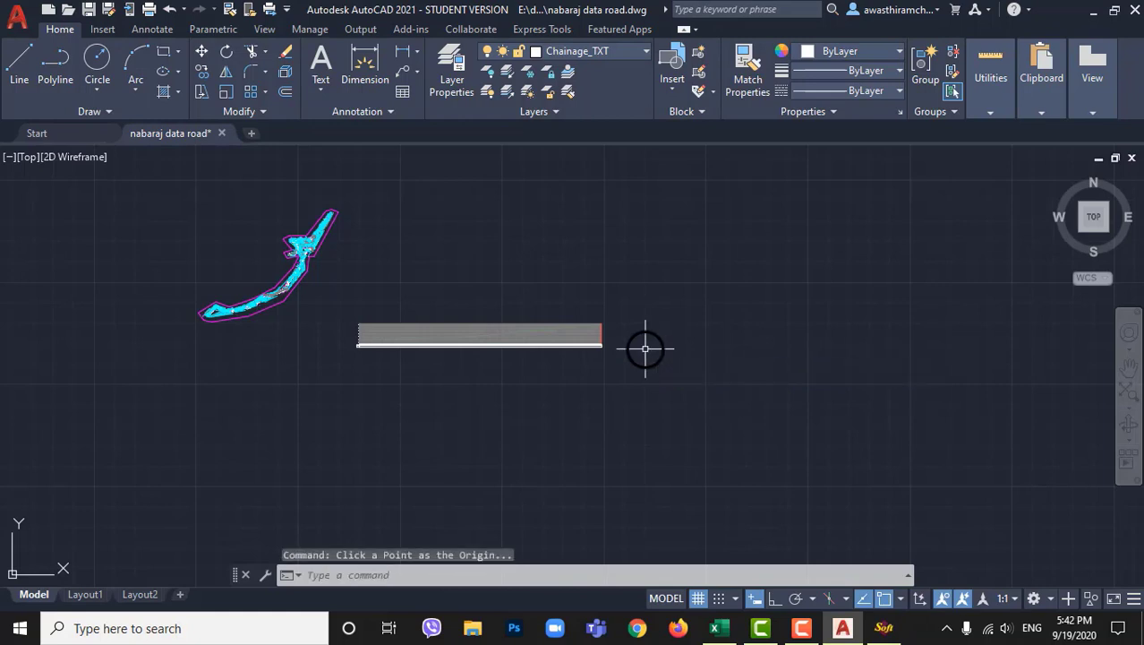